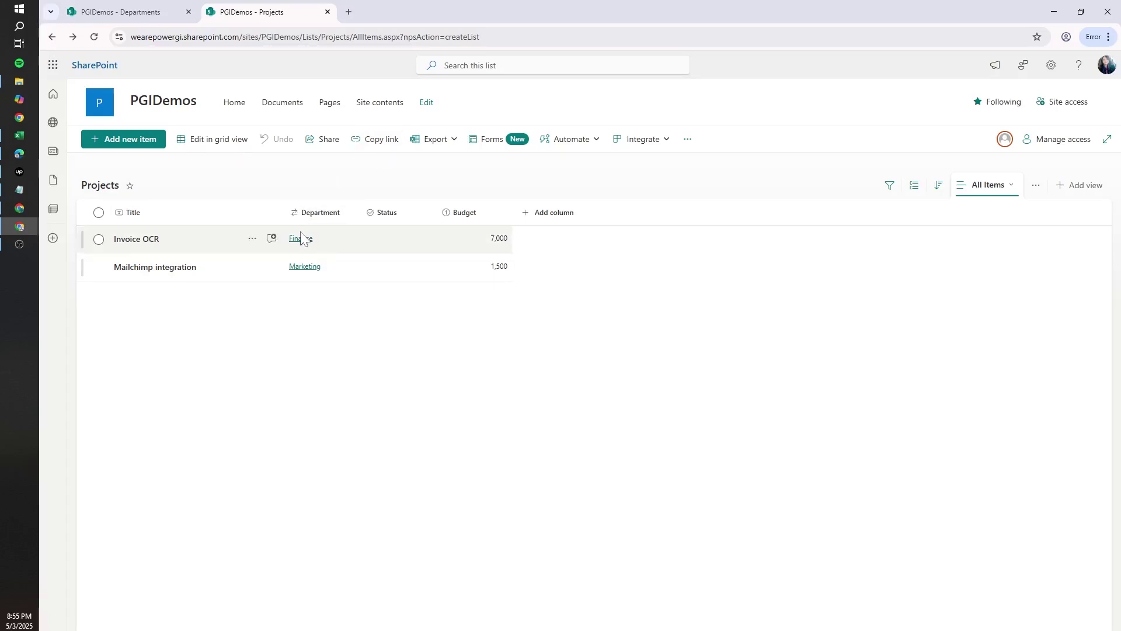
# Add a Person column named Approvers to the Departments list, allowing multiple selections.
pyautogui.click(151, 3)
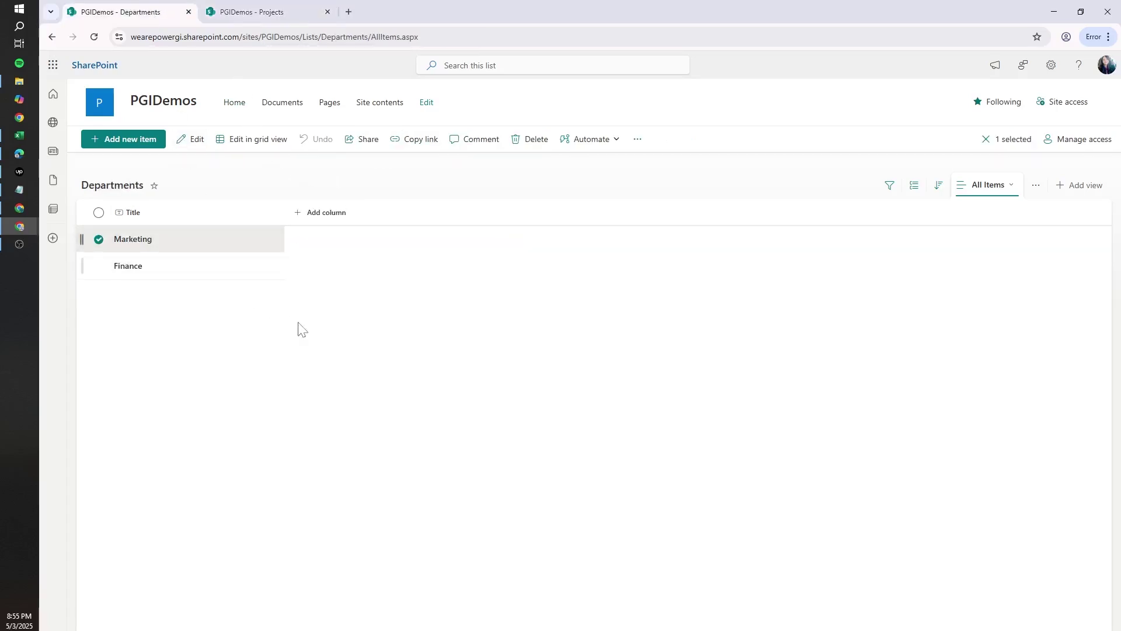
pyautogui.click(327, 214)
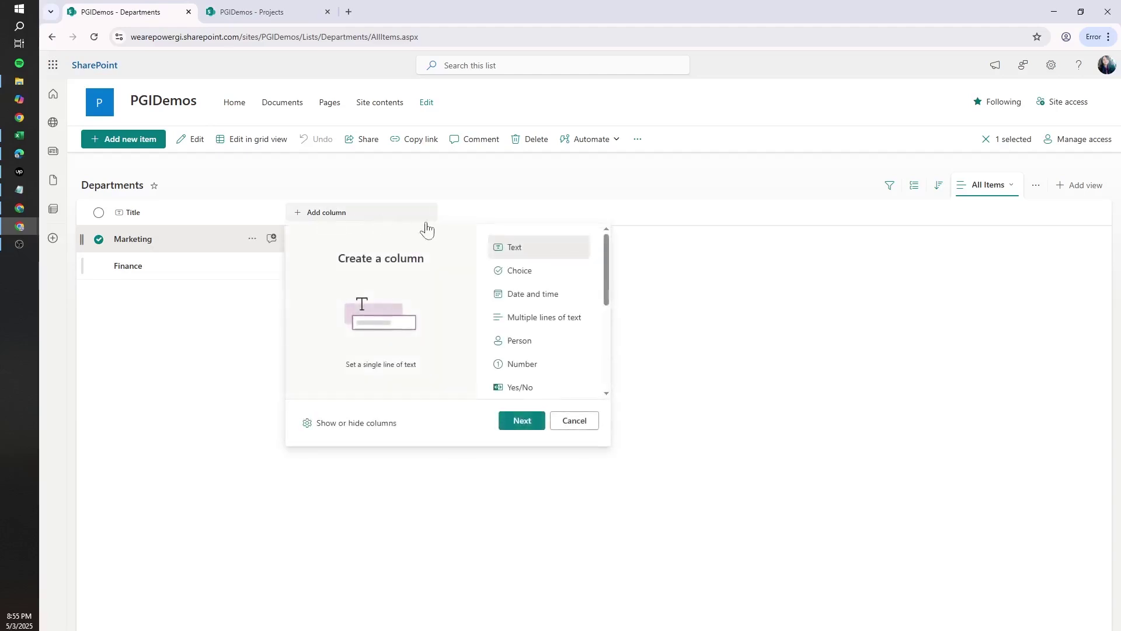
pyautogui.click(523, 344)
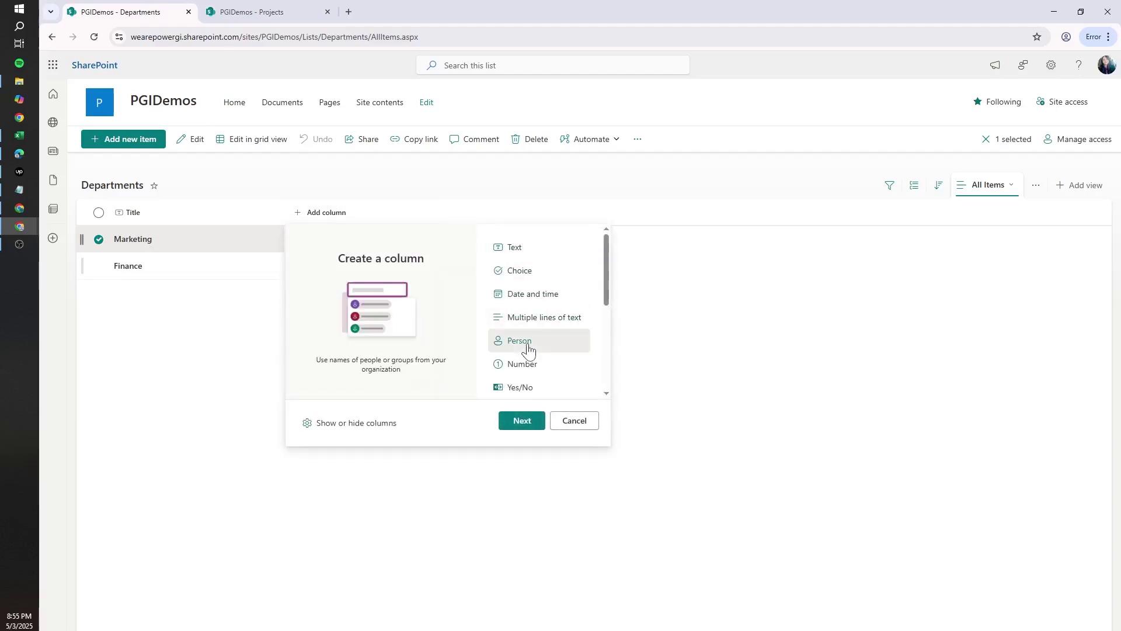
pyautogui.click(522, 421)
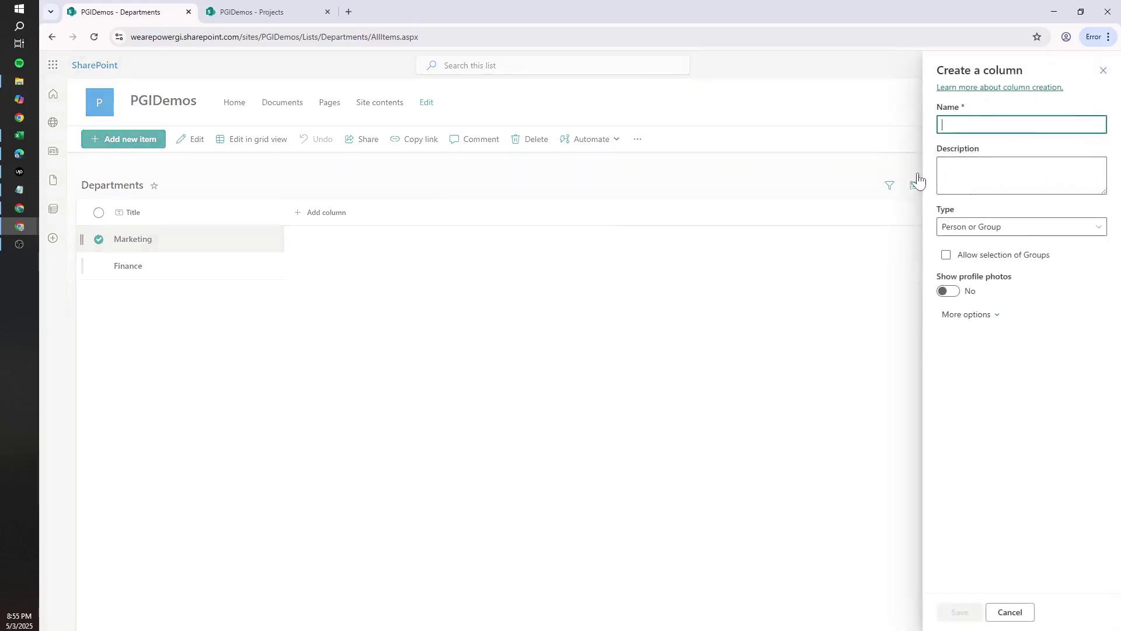
pyautogui.write('Approvers')
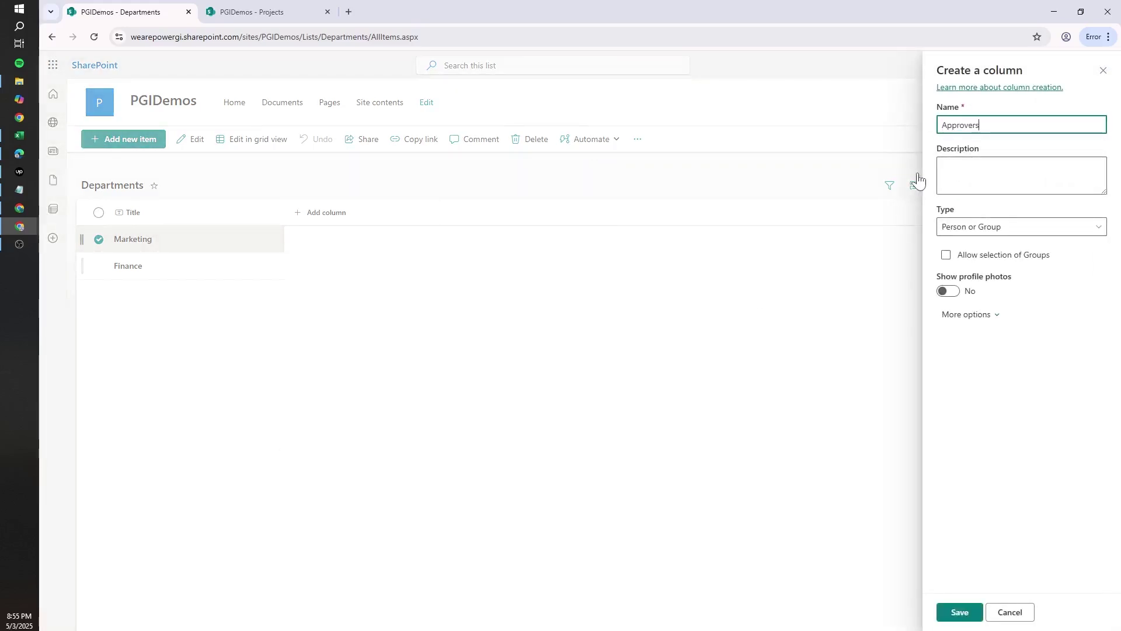
pyautogui.click(982, 318)
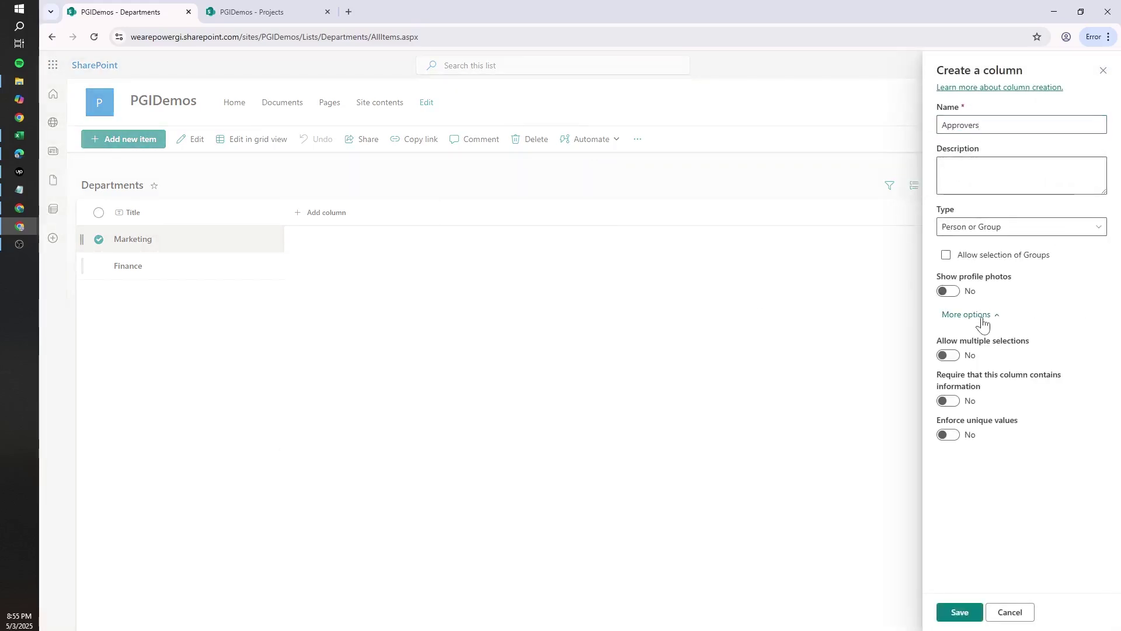
pyautogui.click(947, 356)
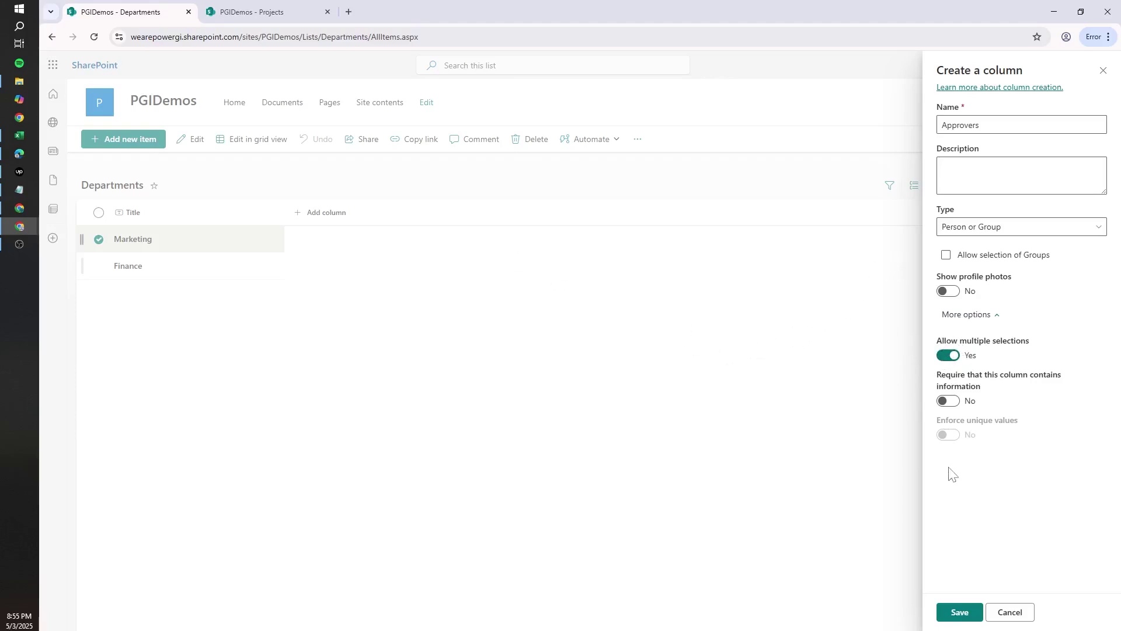
pyautogui.click(960, 613)
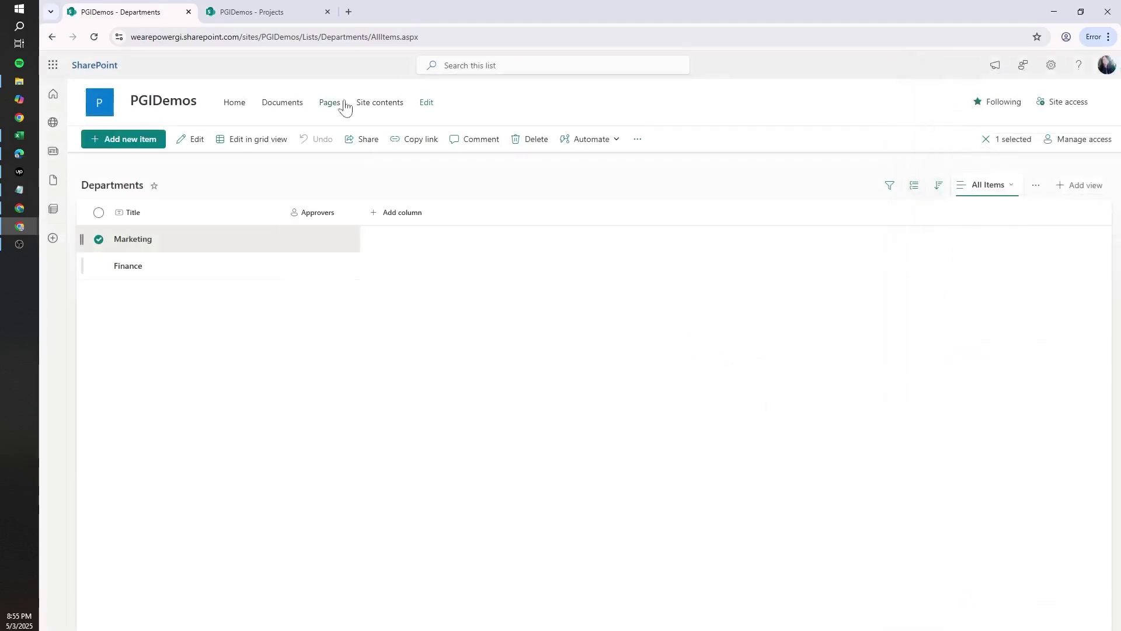
# In grid view, assign the Power GI User account and a second person as approvers for the Marketing department.
pyautogui.click(239, 140)
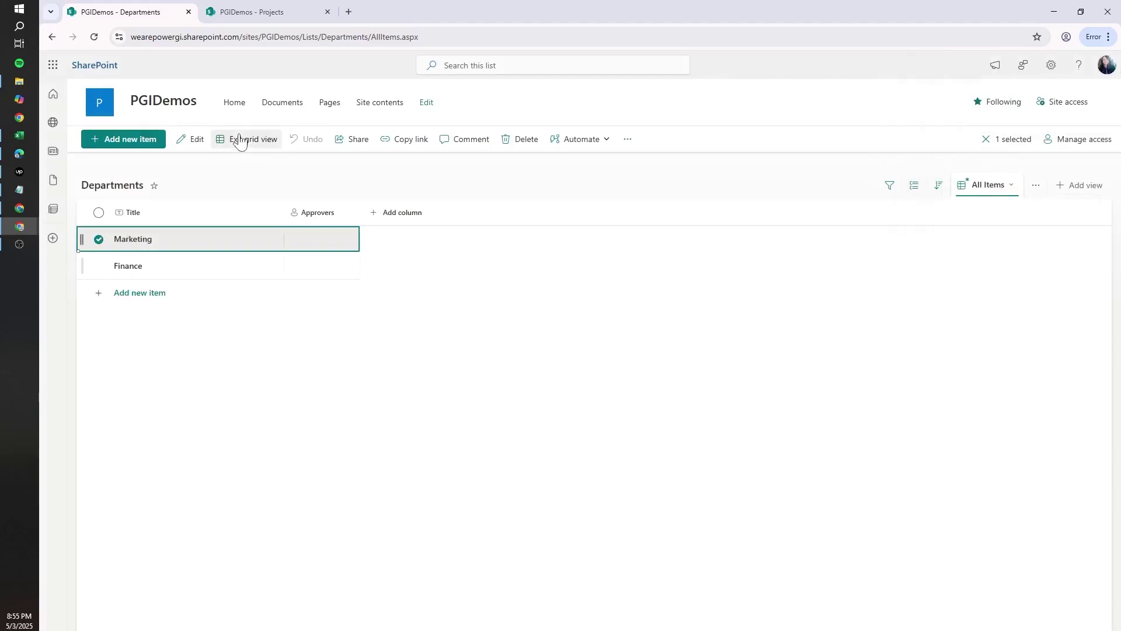
pyautogui.click(308, 239)
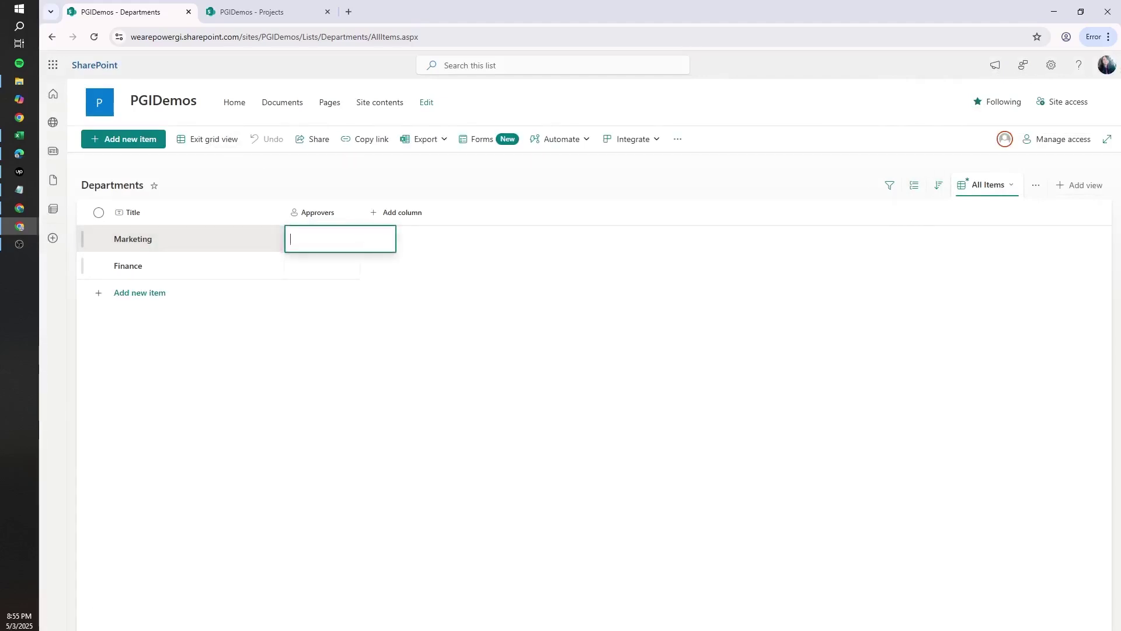
pyautogui.write('pgi')
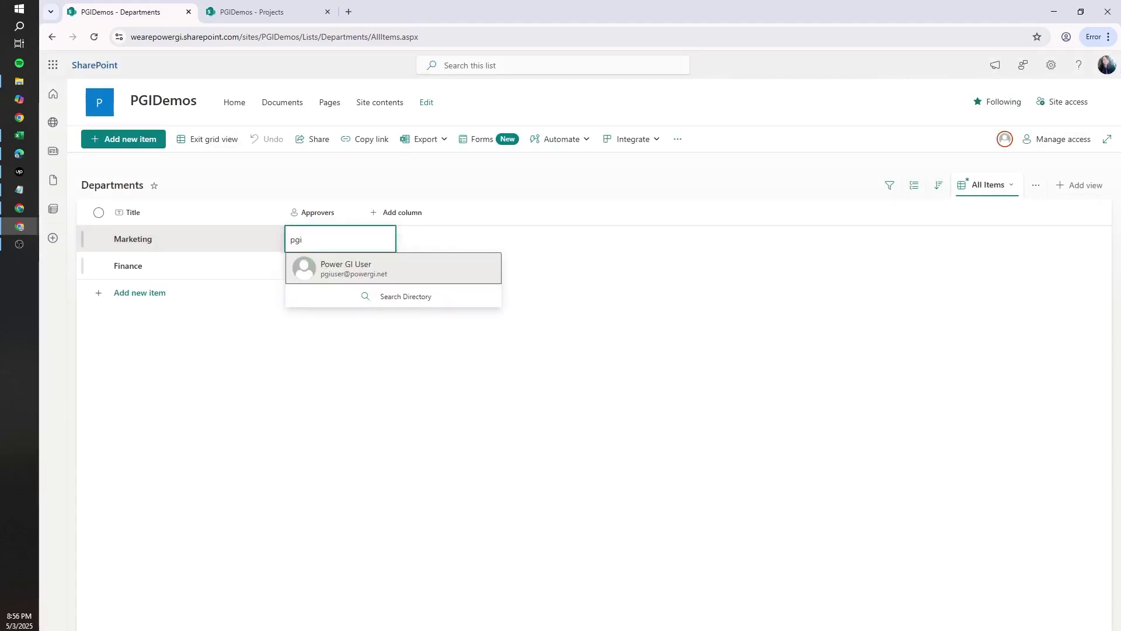
pyautogui.click(345, 270)
pyautogui.write('graci')
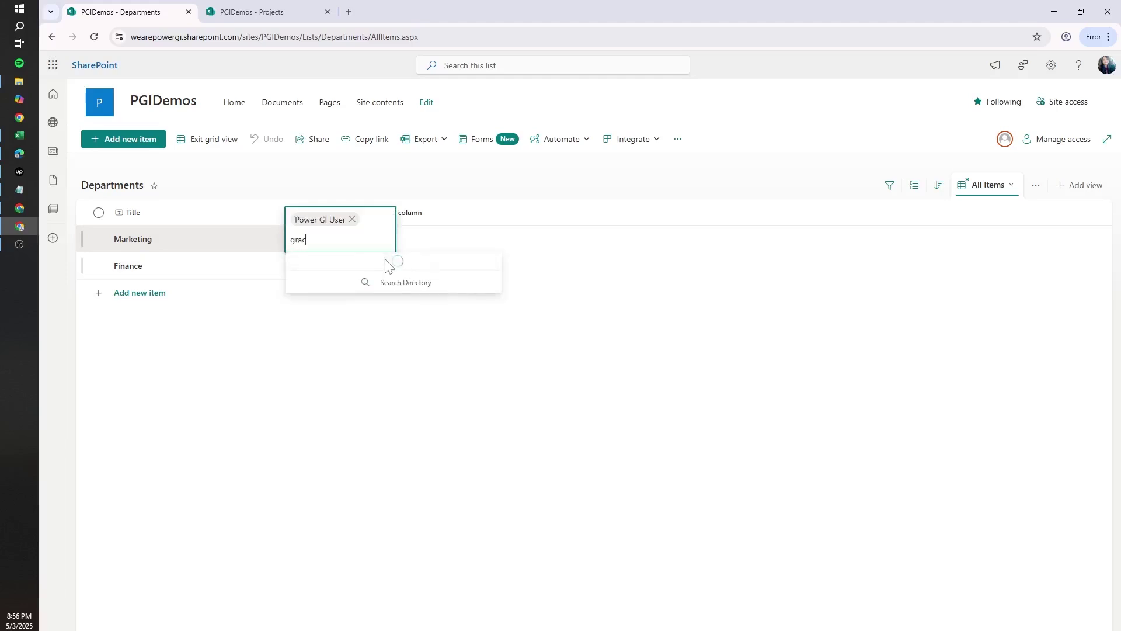
pyautogui.click(385, 266)
# Assign Marketing's second approver as the Finance department's approver and exit grid view.
pyautogui.click(325, 268)
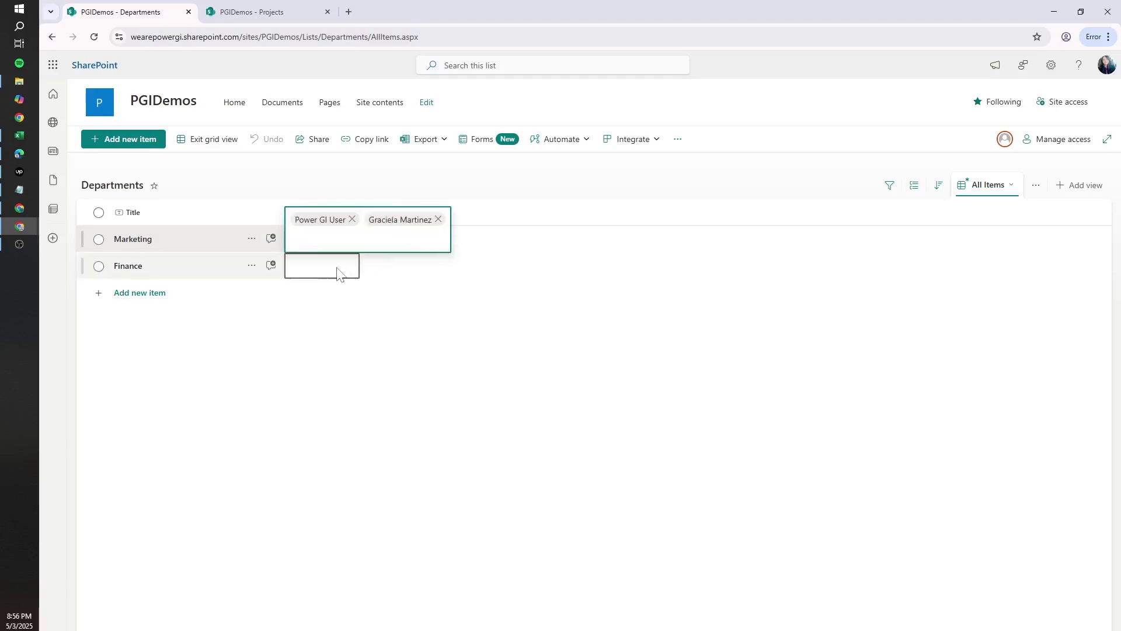
pyautogui.click(321, 281)
pyautogui.write('graci')
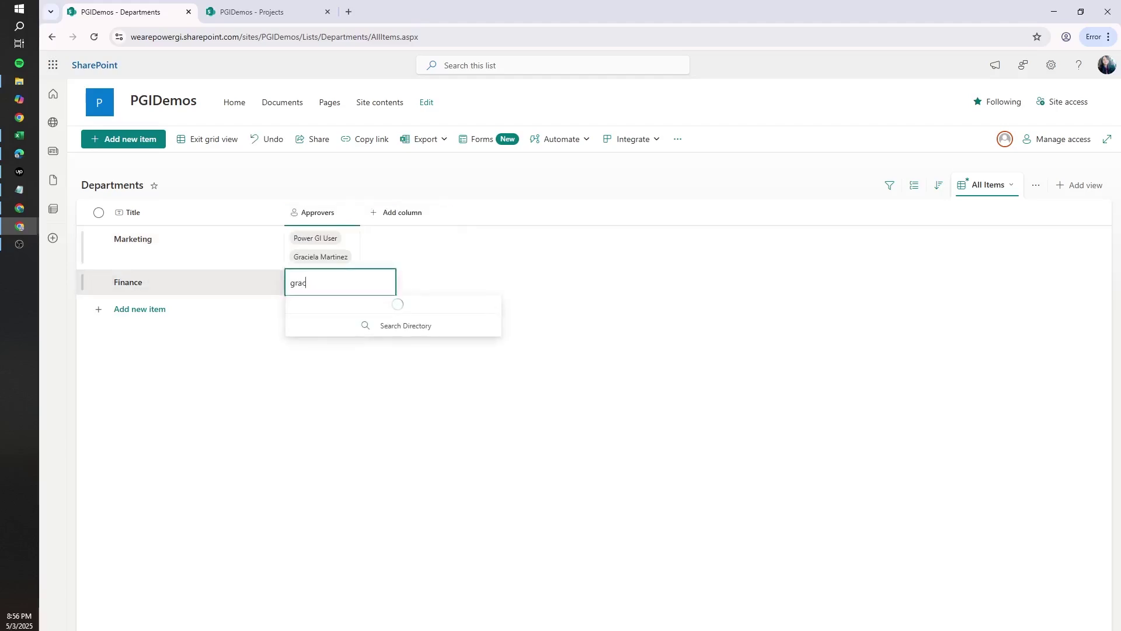
pyautogui.click(337, 310)
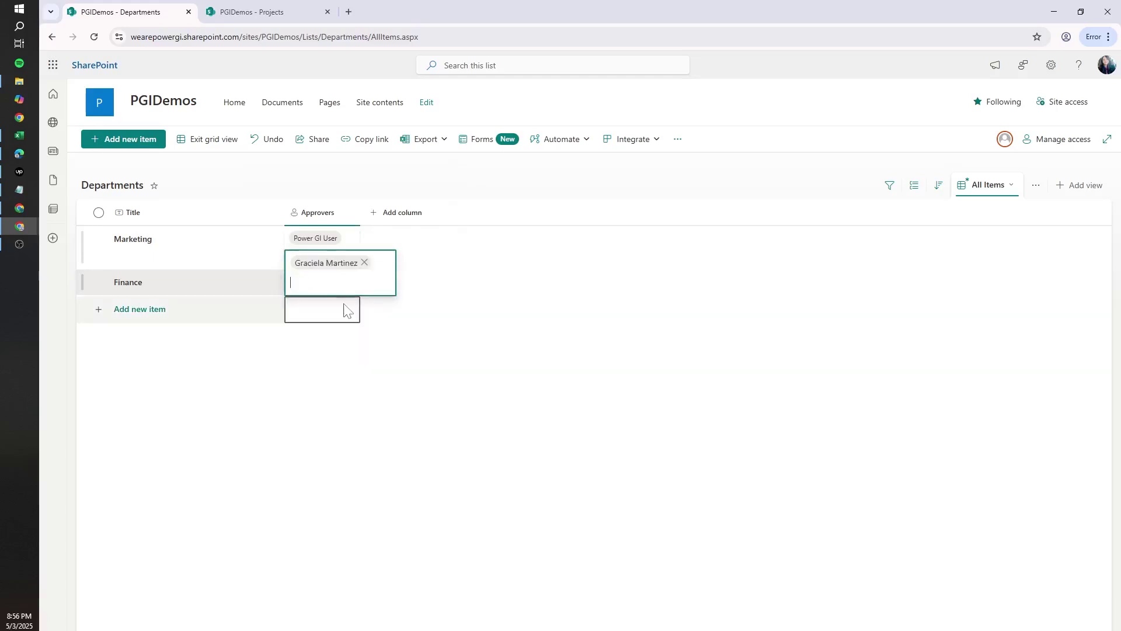
pyautogui.click(346, 383)
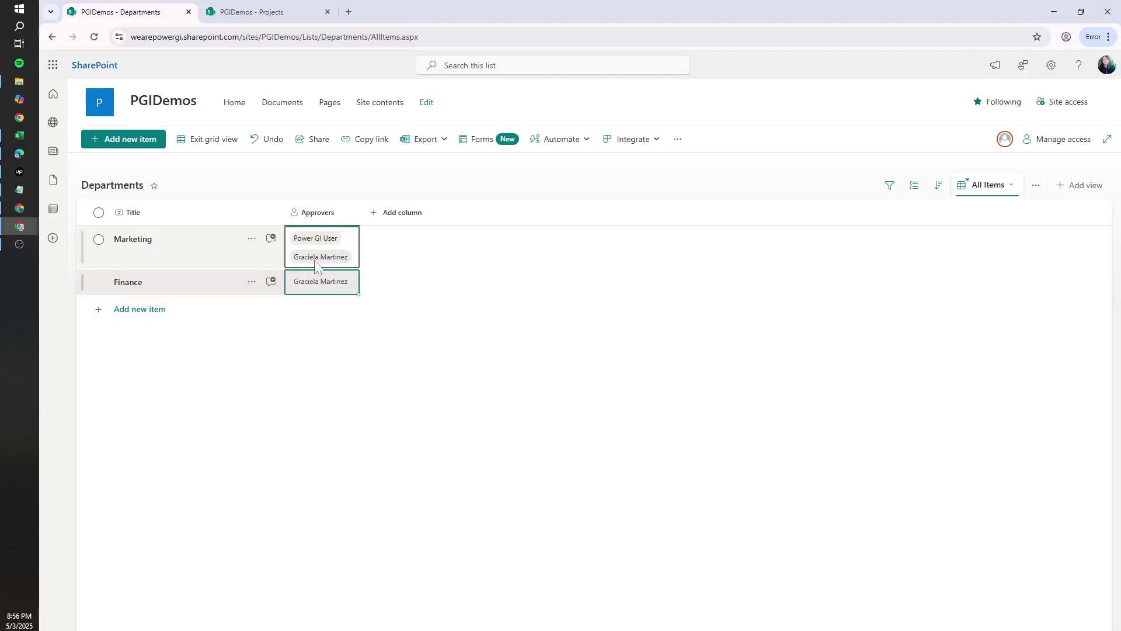
pyautogui.moveTo(30, 222)
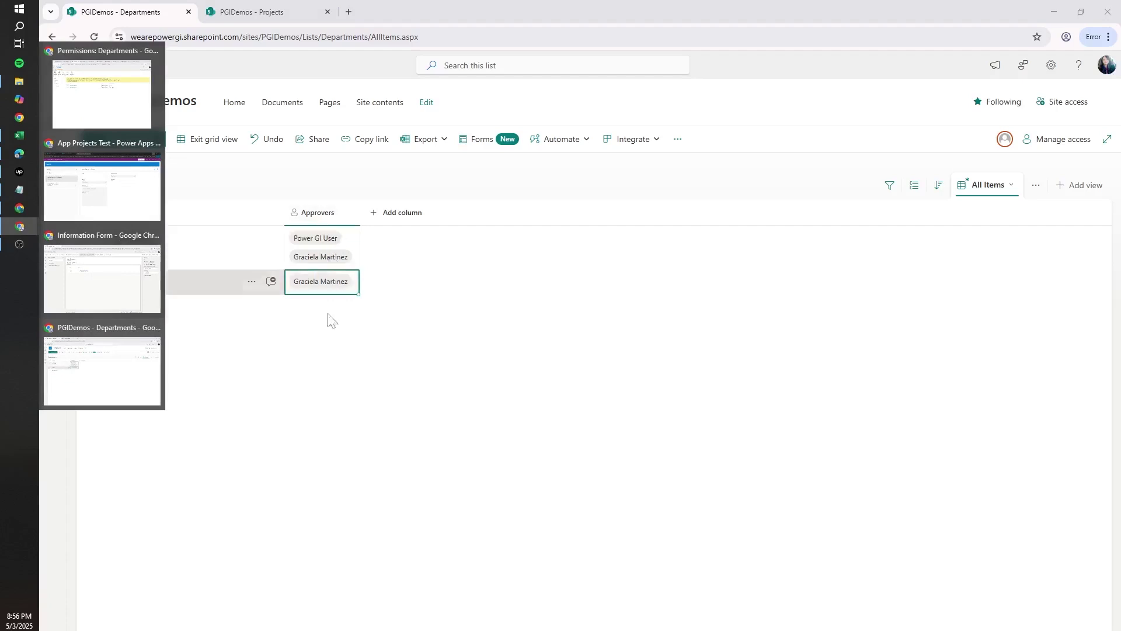
pyautogui.click(225, 144)
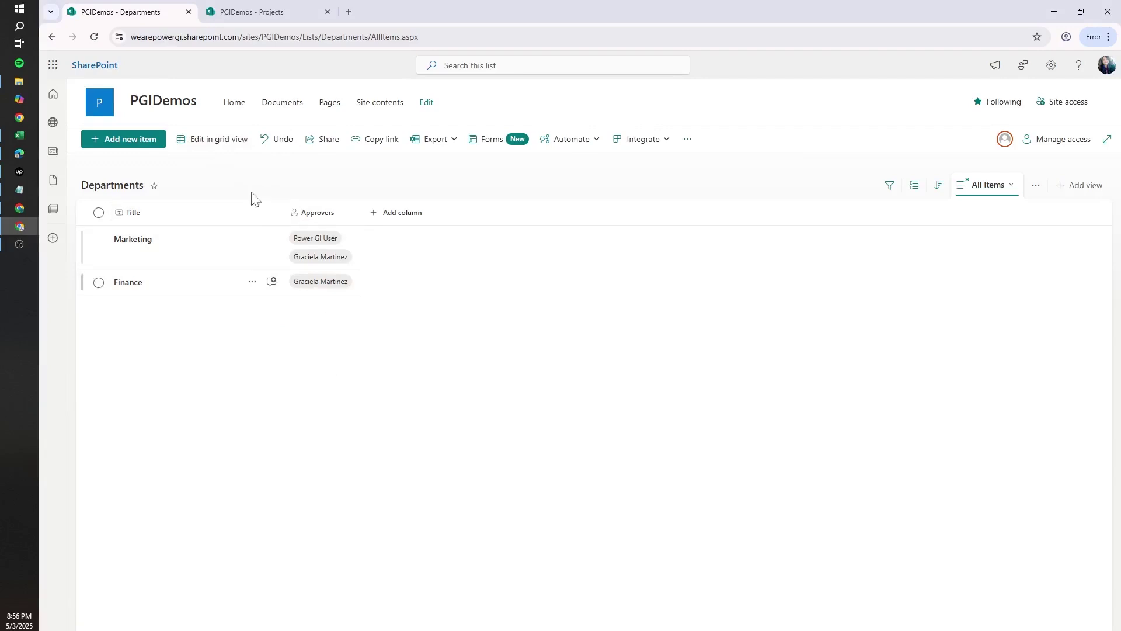
# Switch to Power Automate from the Projects list and open the My flows page.
pyautogui.click(273, 3)
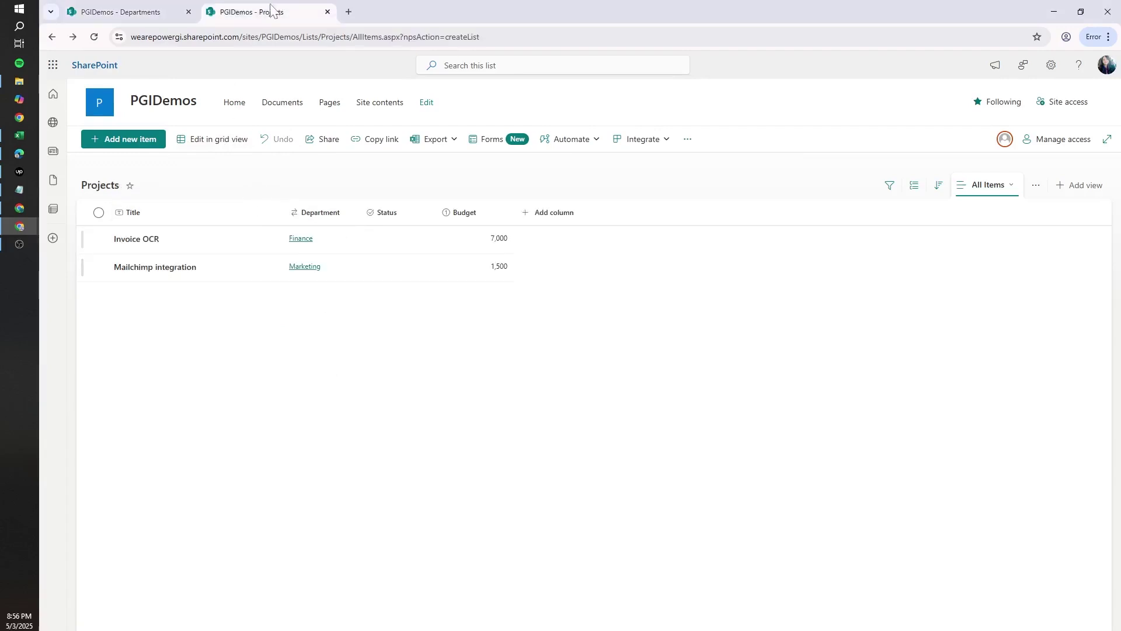
pyautogui.click(58, 68)
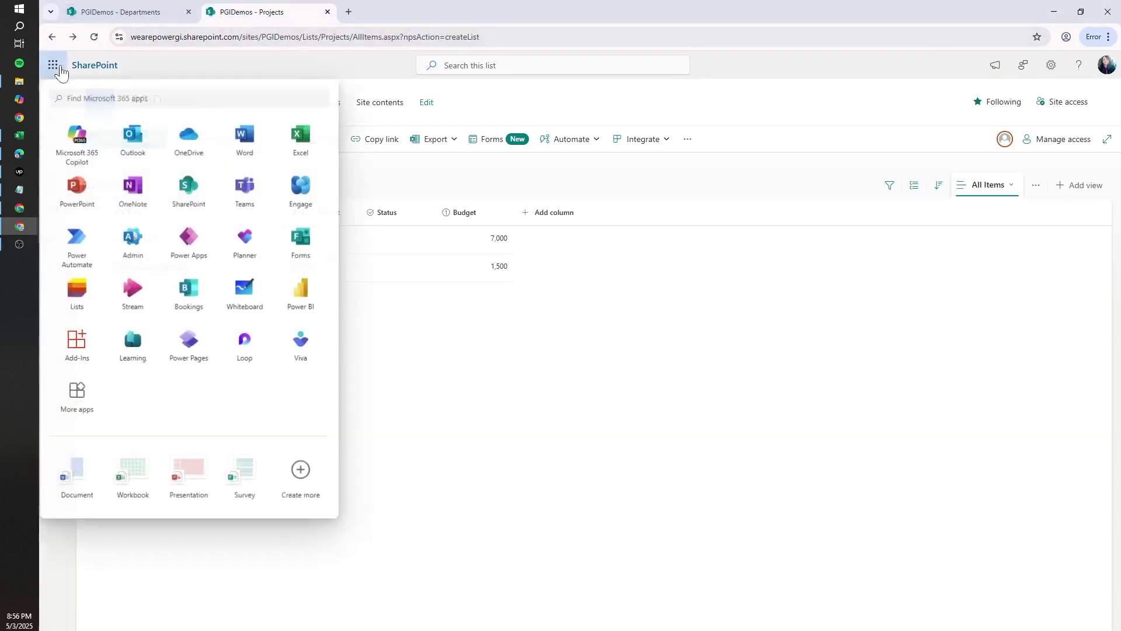
pyautogui.click(77, 240)
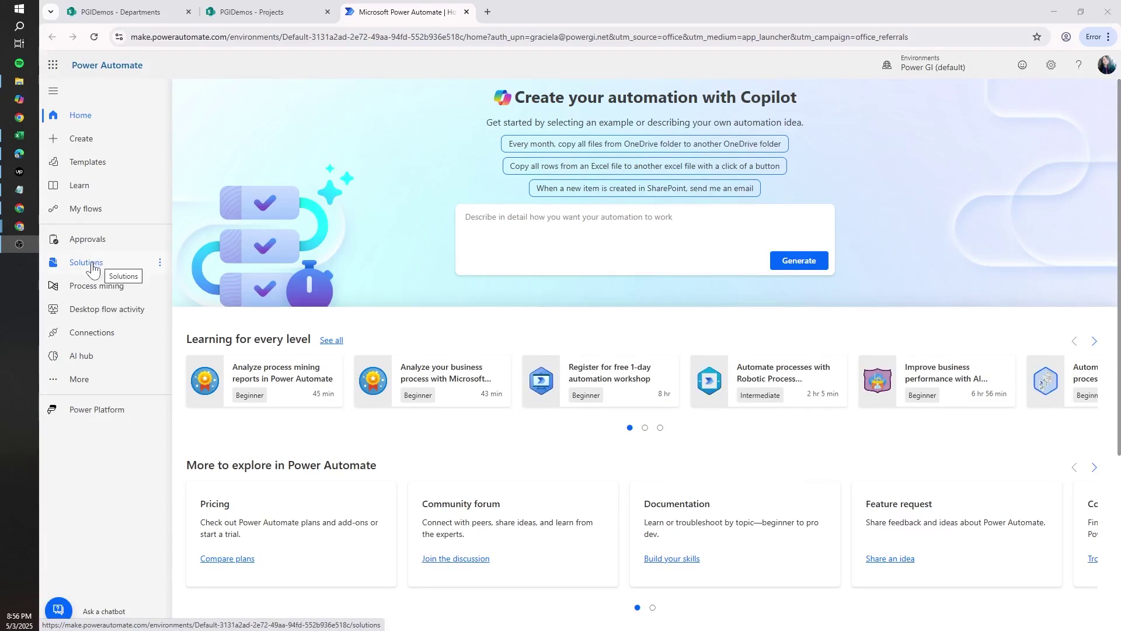
pyautogui.click(93, 209)
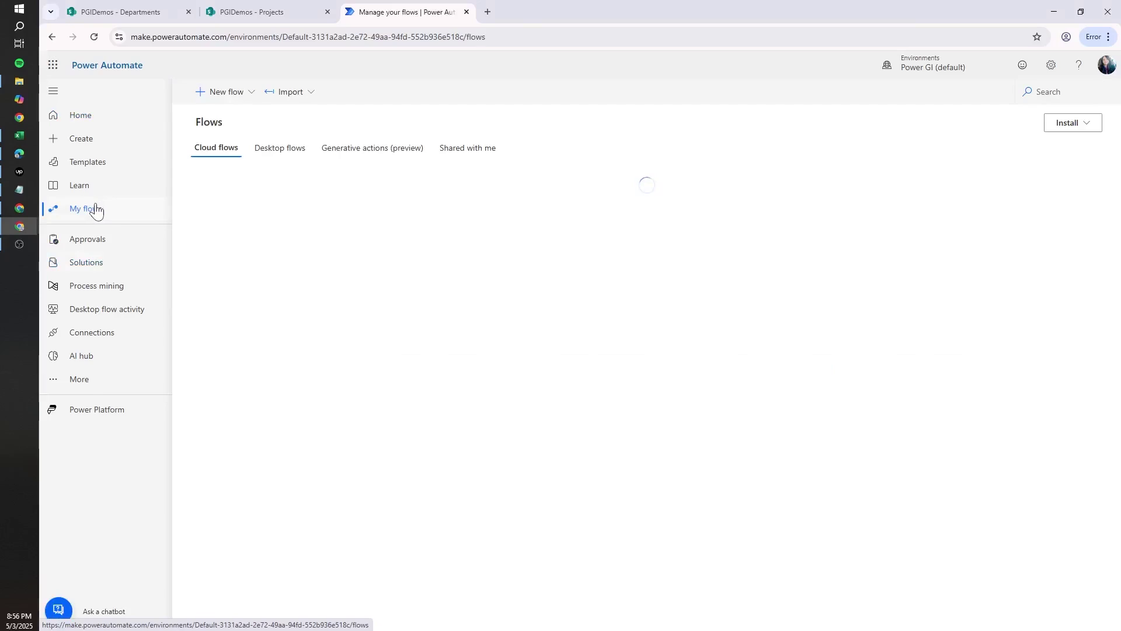
# Create an automated cloud flow named "Dynamic approvals Sharepoint" with the SharePoint trigger "When an item is created".
pyautogui.click(231, 92)
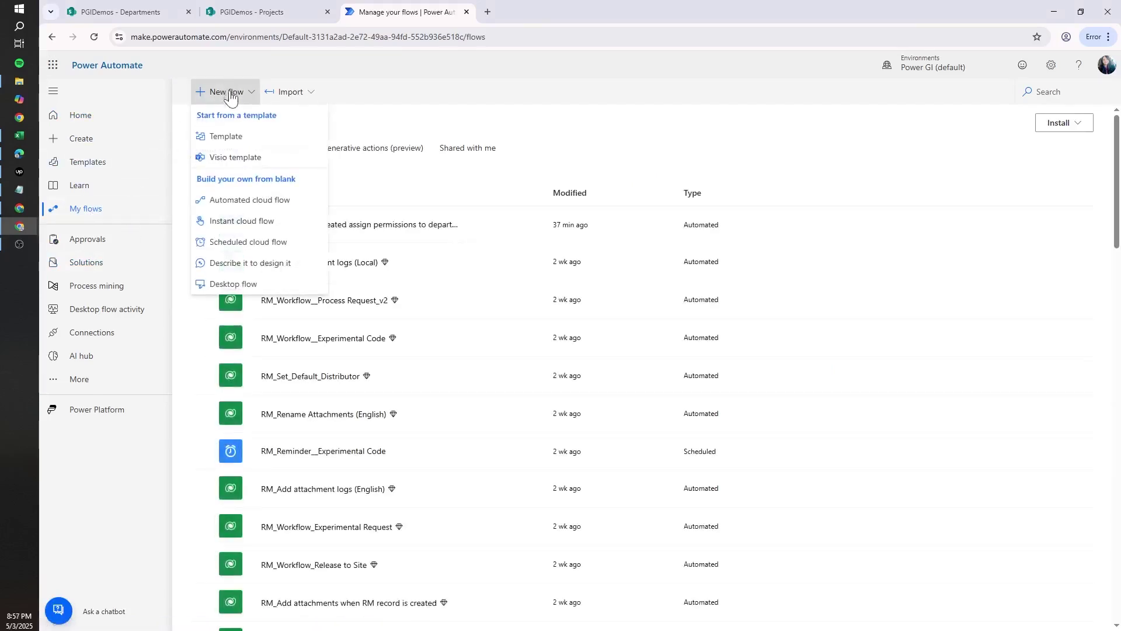
pyautogui.click(246, 200)
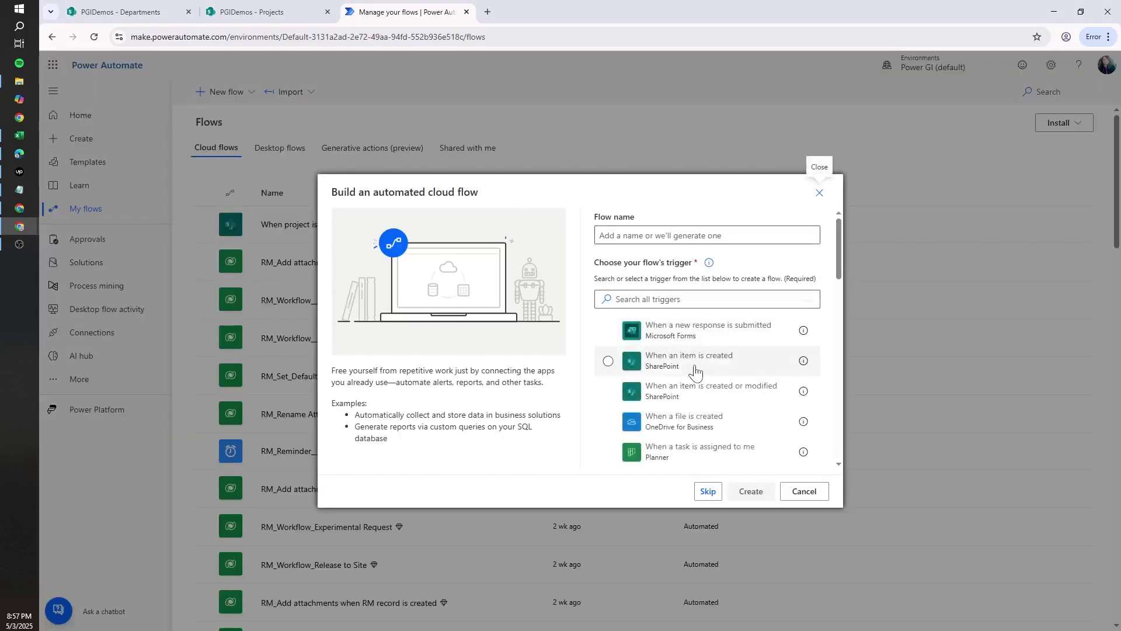
pyautogui.click(698, 369)
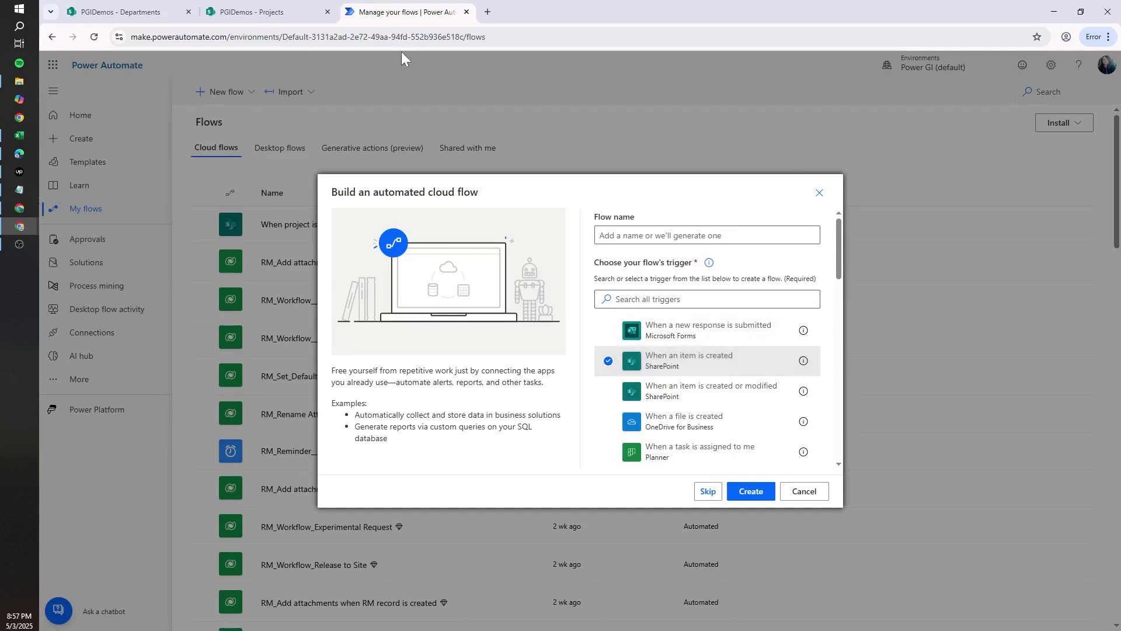
pyautogui.click(252, 11)
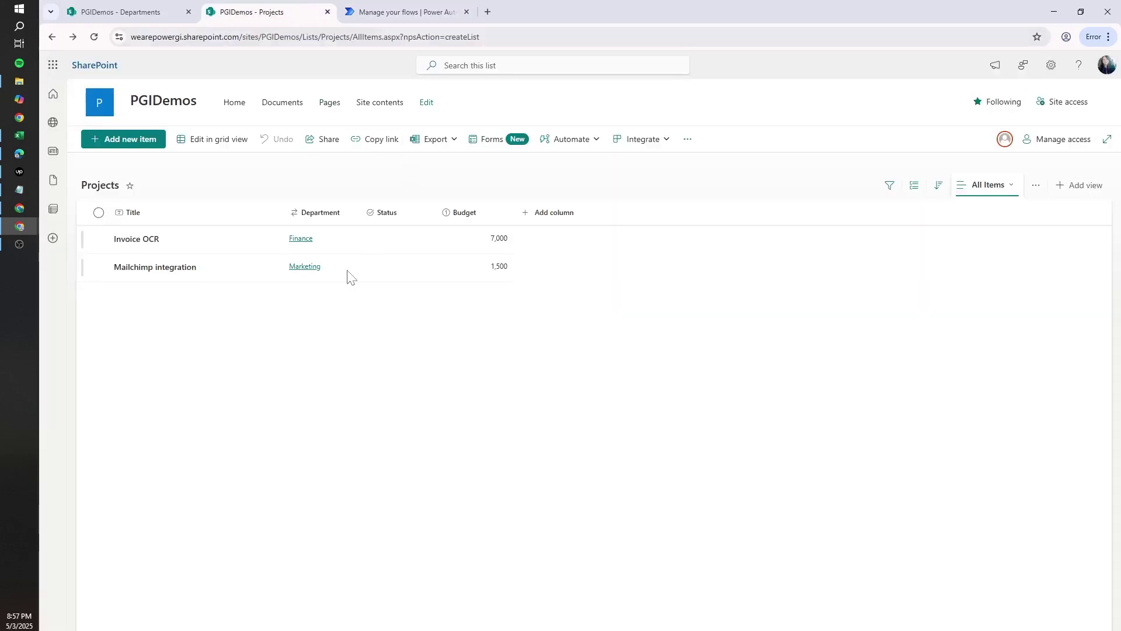
pyautogui.click(391, 4)
pyautogui.click(654, 234)
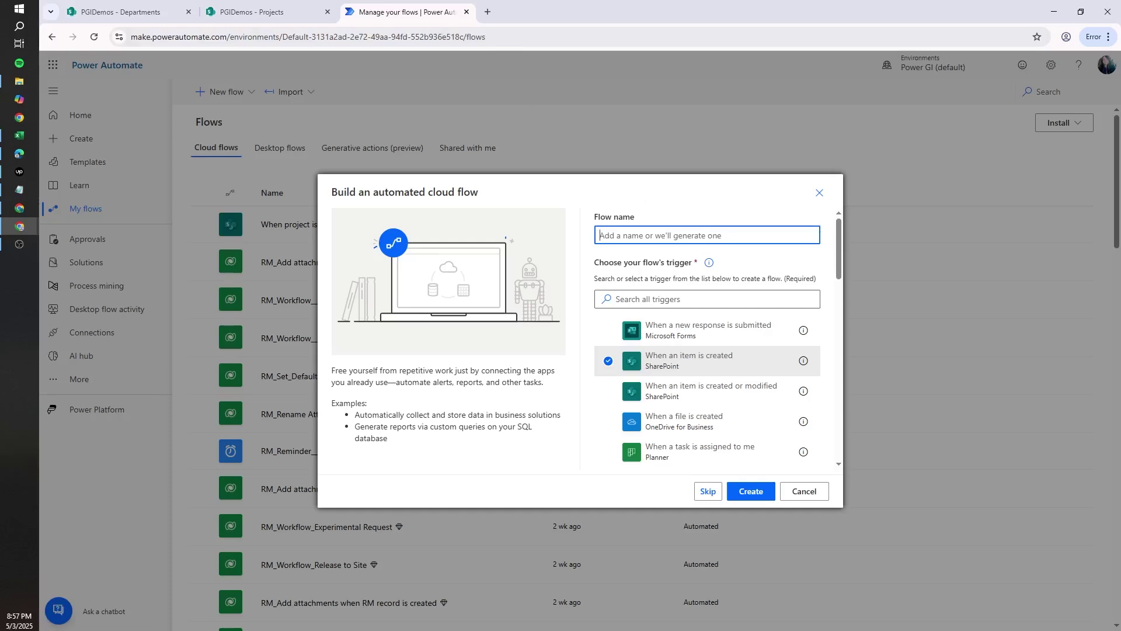
pyautogui.write('Dynamic approvals Sharepoint')
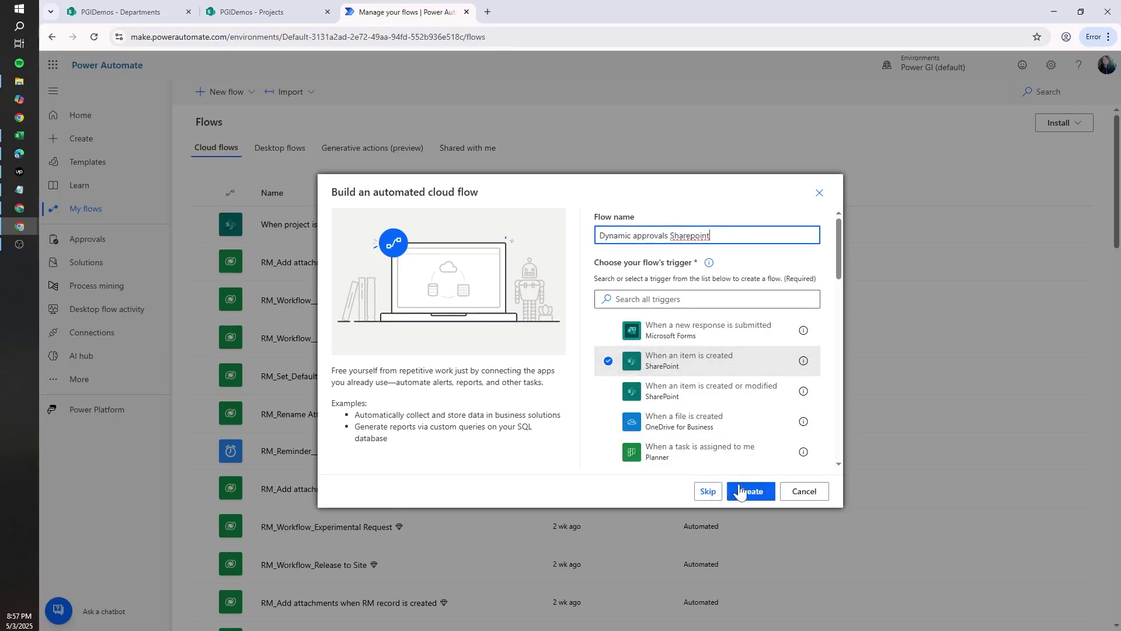
pyautogui.click(748, 491)
# Set the trigger's site address to the PGIDemos site, using its copied URL, and its list name to Projects.
pyautogui.click(251, 12)
pyautogui.moveTo(376, 37); pyautogui.dragTo(138, 36)
pyautogui.click(409, 12)
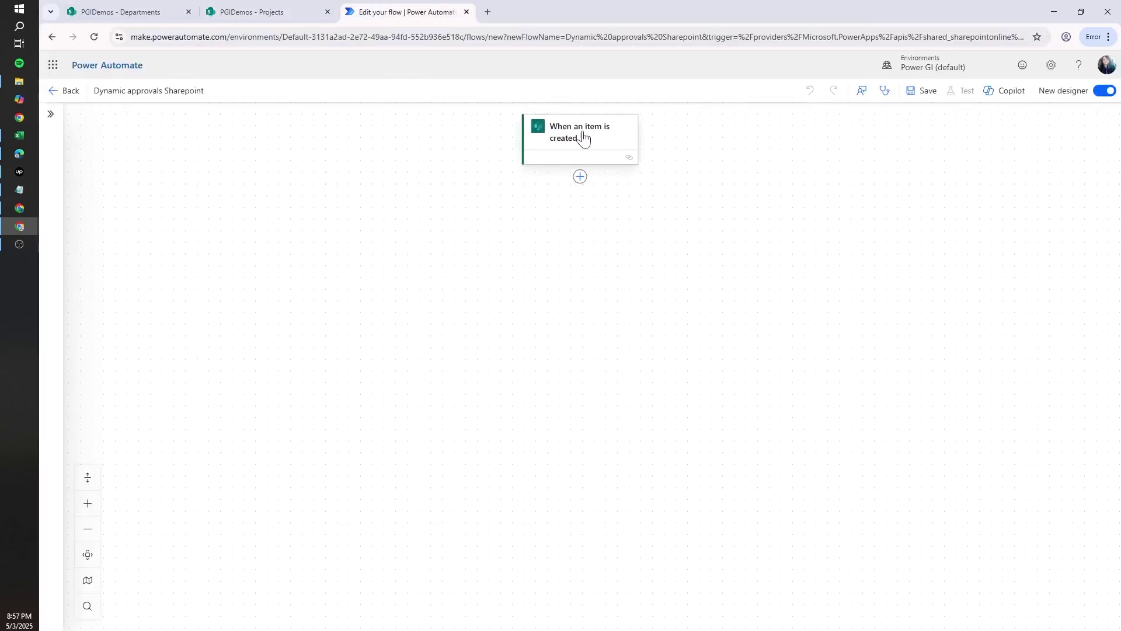
pyautogui.click(580, 138)
pyautogui.click(189, 212)
pyautogui.write('https://wearepowergi.sharepoint.com/sites/PGIDemos/')
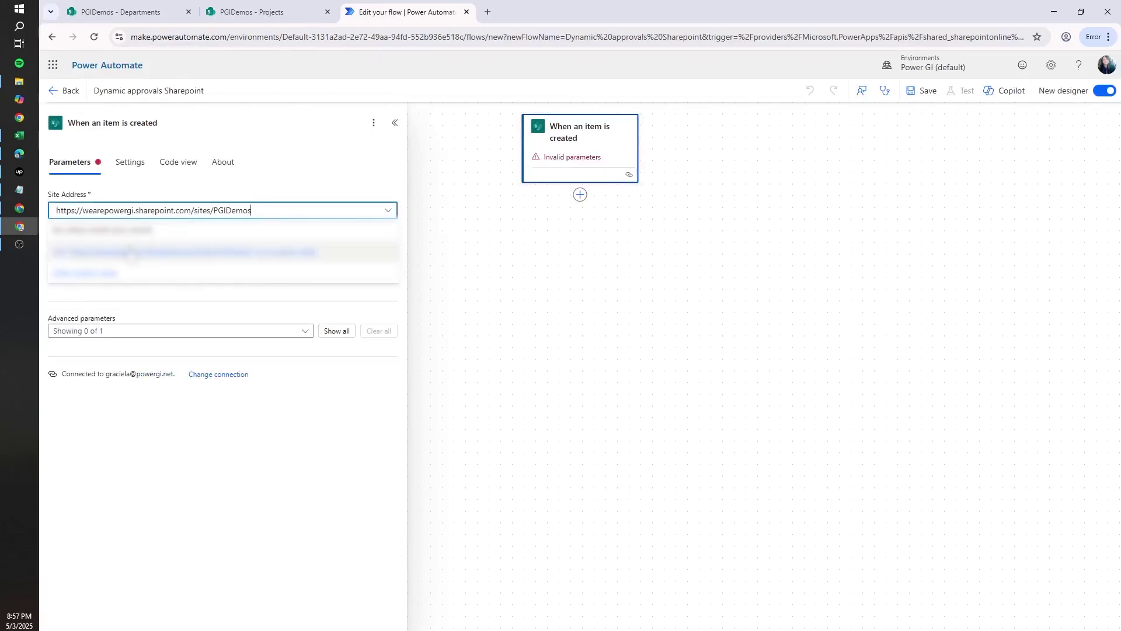
pyautogui.click(179, 231)
pyautogui.click(113, 250)
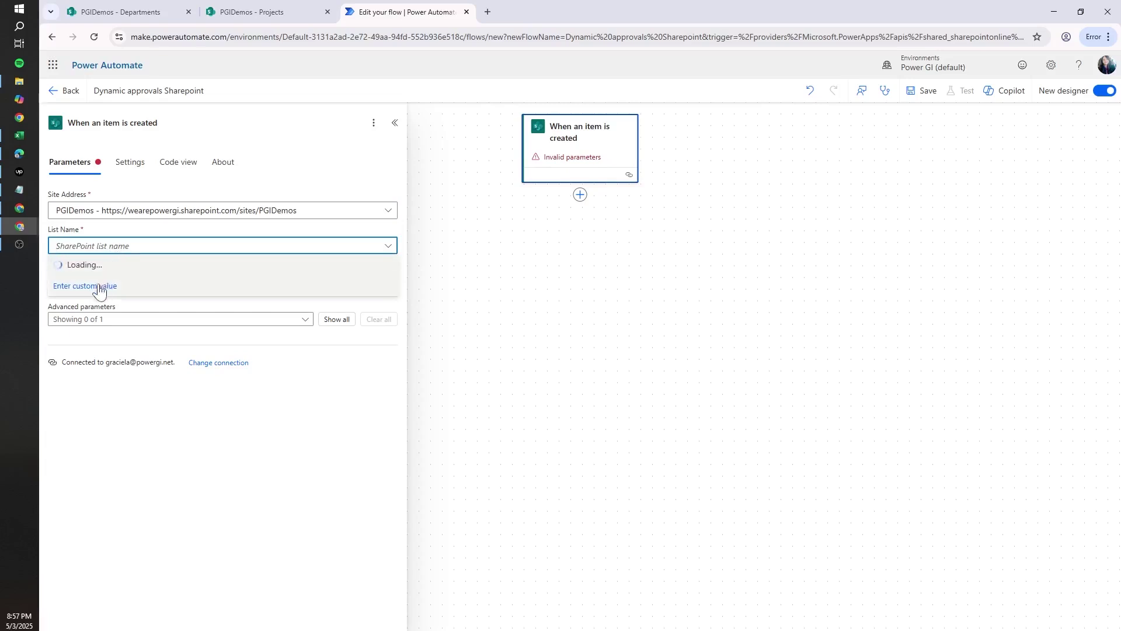
pyautogui.click(99, 305)
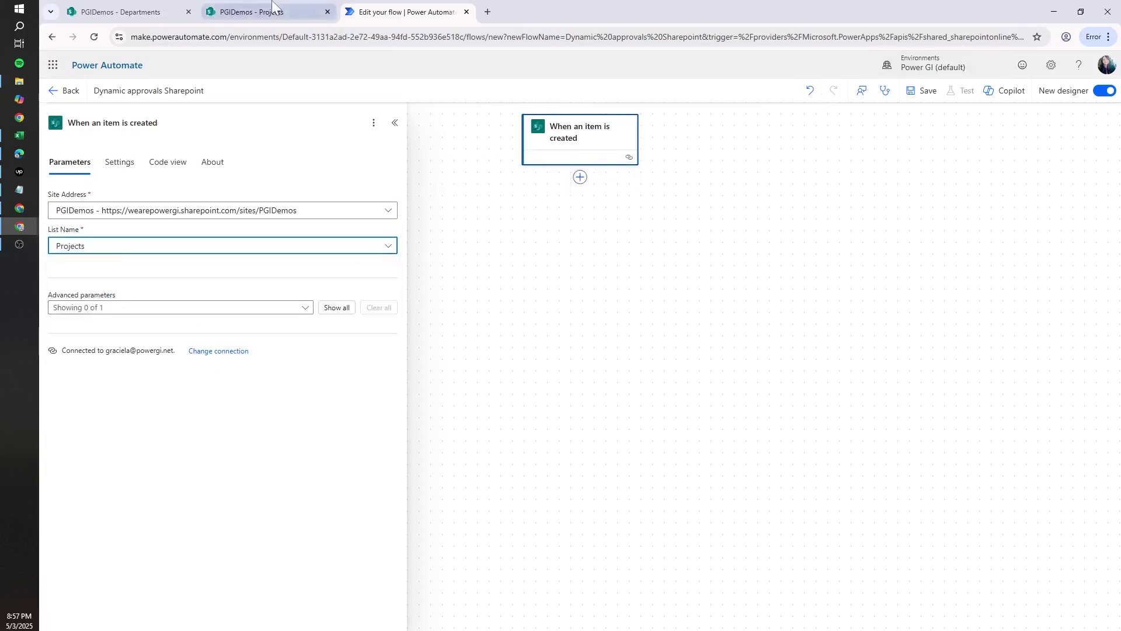
# Review the department values in the Projects list against the approvers assigned in the Departments list.
pyautogui.click(257, 11)
pyautogui.click(143, 7)
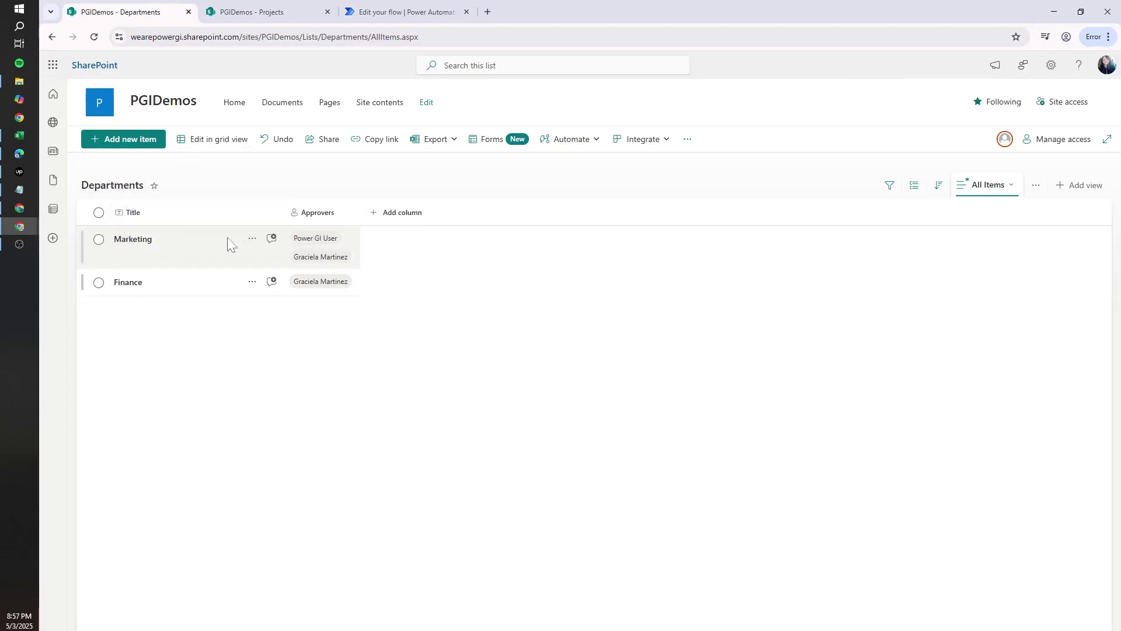
pyautogui.click(373, 9)
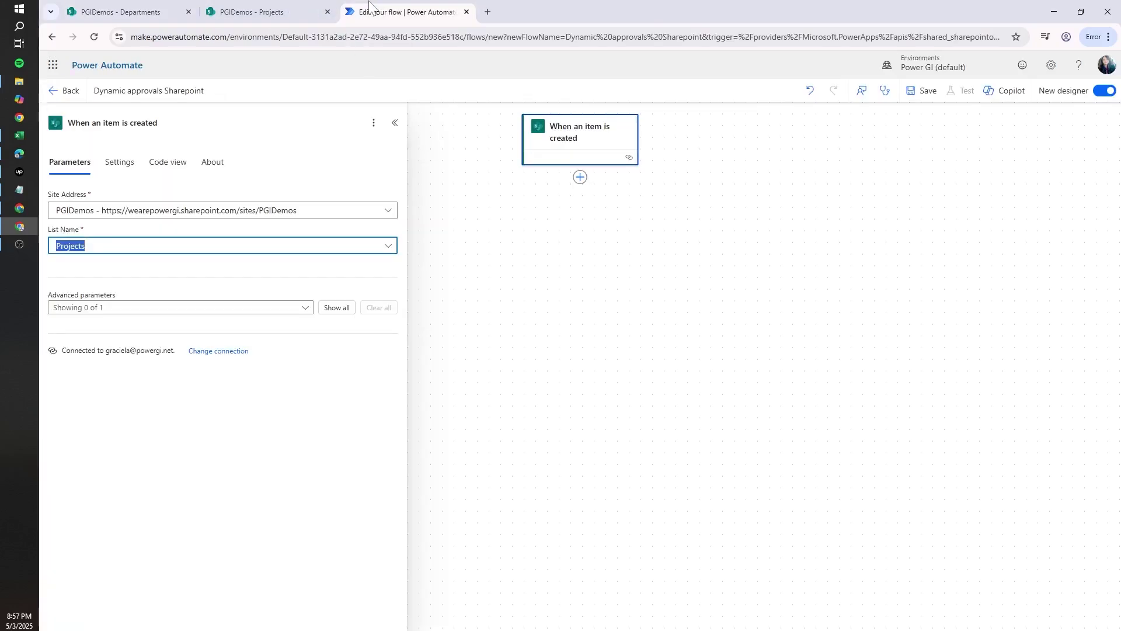
pyautogui.click(279, 7)
pyautogui.click(183, 6)
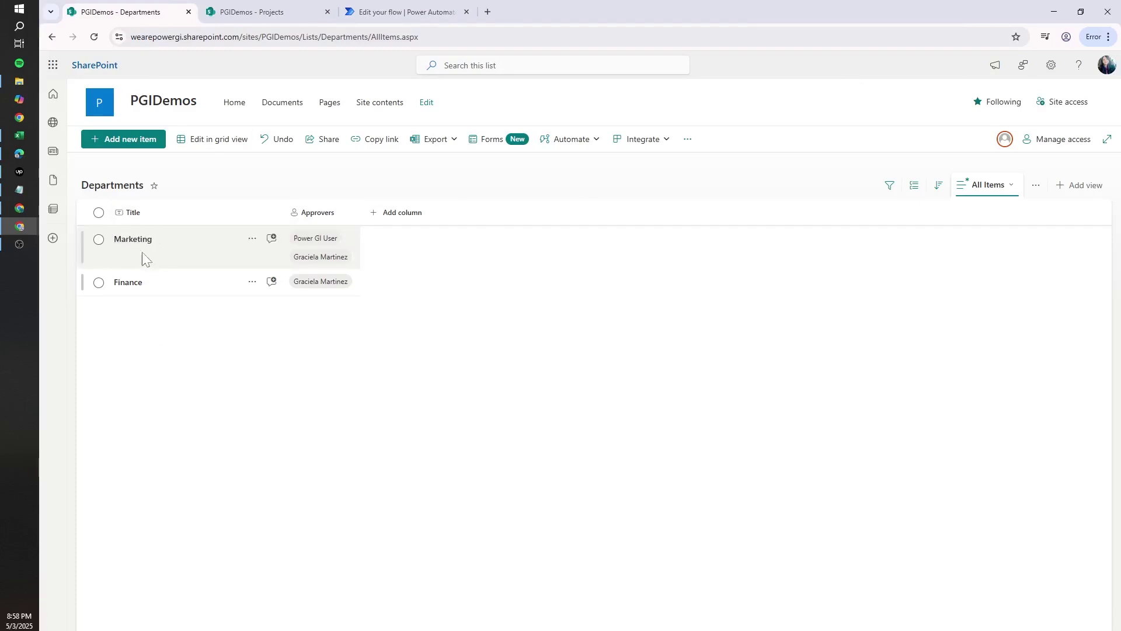
# Show the ID column in the Departments list view.
pyautogui.click(388, 219)
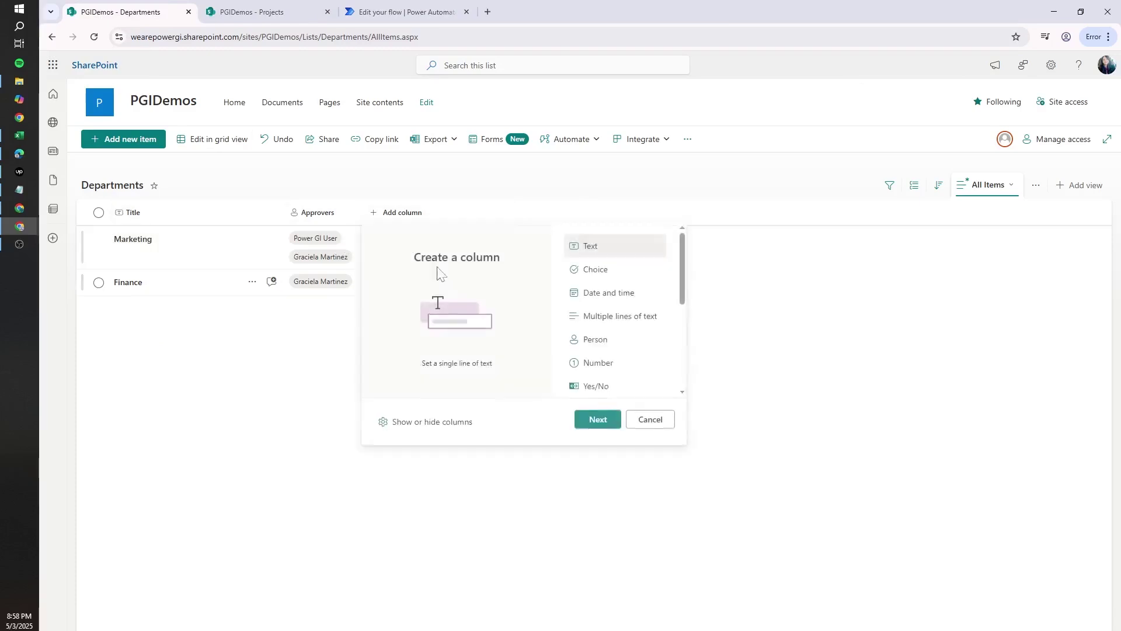
pyautogui.click(432, 423)
pyautogui.click(954, 221)
pyautogui.click(953, 602)
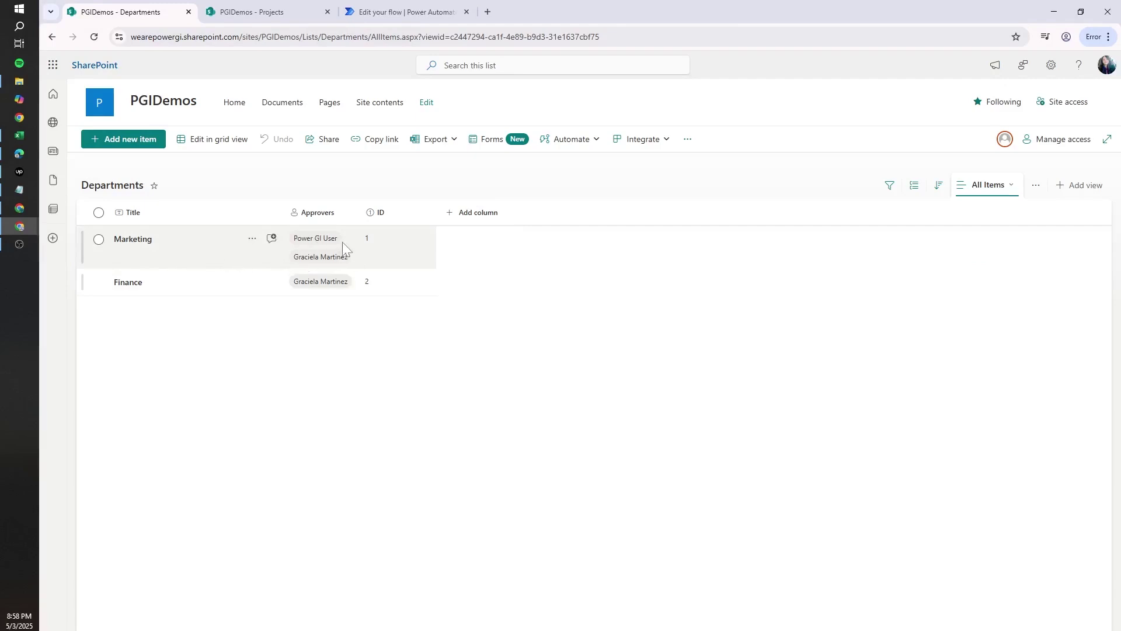
# Switch to the flow in Power Automate and add the SharePoint "Get item" action after the trigger.
pyautogui.click(403, 12)
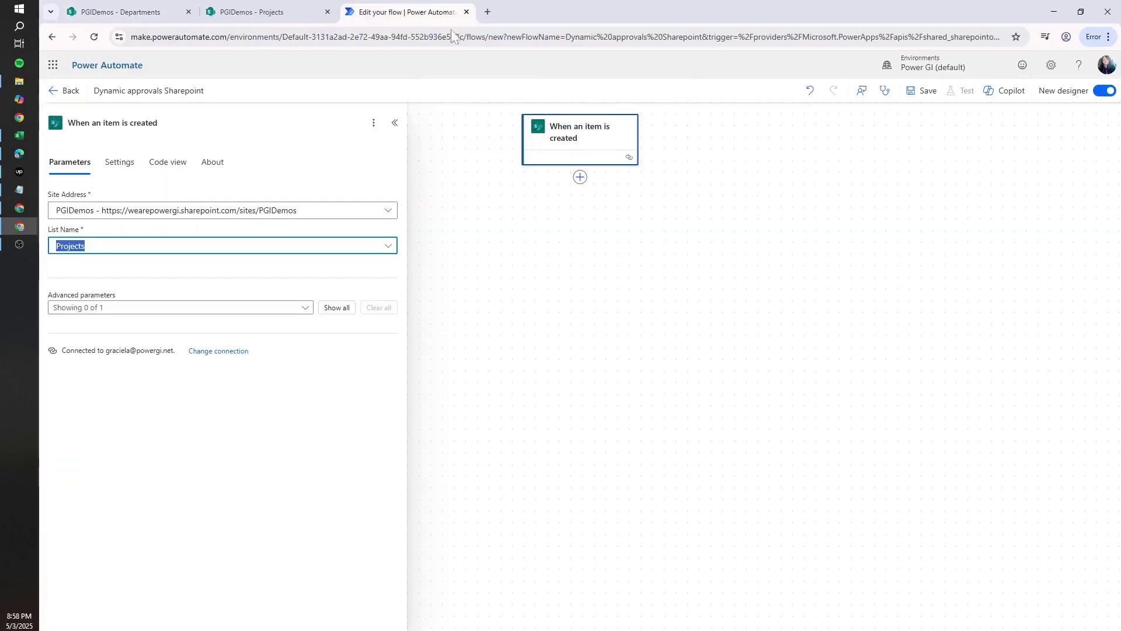
pyautogui.click(580, 178)
pyautogui.write('get item')
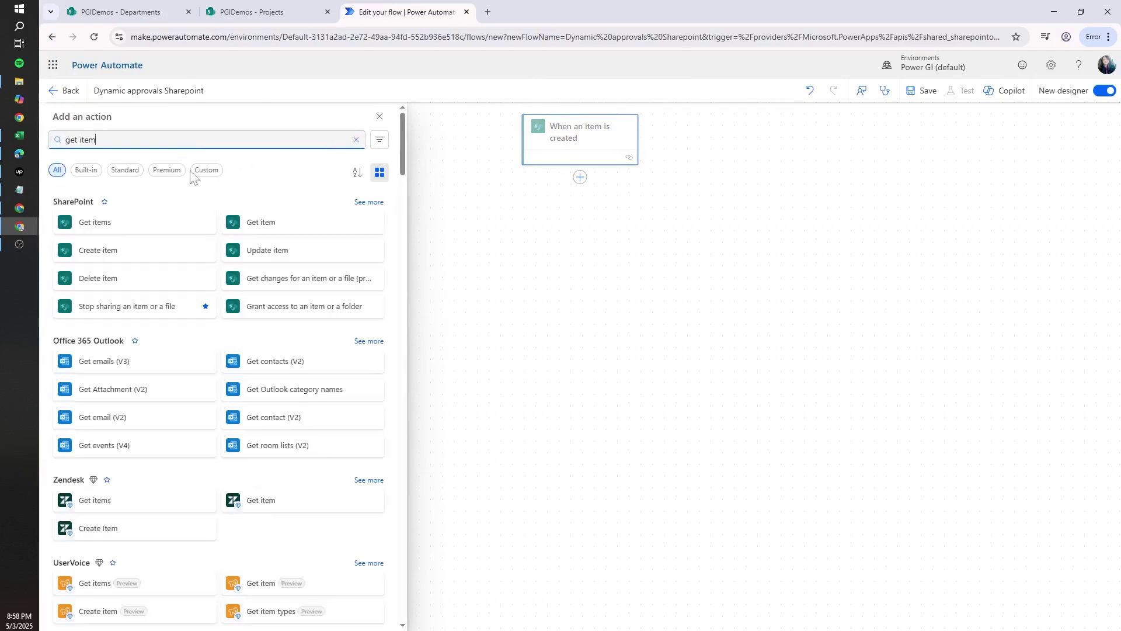
pyautogui.click(284, 231)
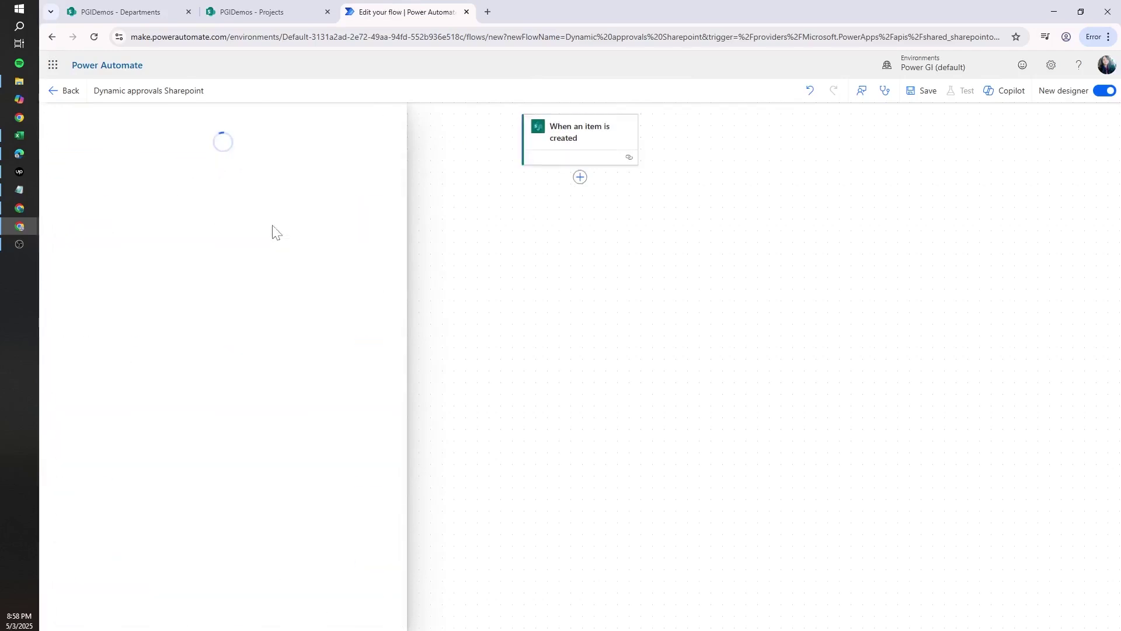
# Set the Get item action's site address to the PGIDemos site, using its copied URL, and its list name to Departments.
pyautogui.click(263, 3)
pyautogui.moveTo(326, 36); pyautogui.dragTo(6, 15)
pyautogui.hotkey('ctrl', 'c')
pyautogui.click(403, 12)
pyautogui.click(187, 212)
pyautogui.hotkey('ctrl', 'v')
pyautogui.click(160, 253)
pyautogui.click(156, 248)
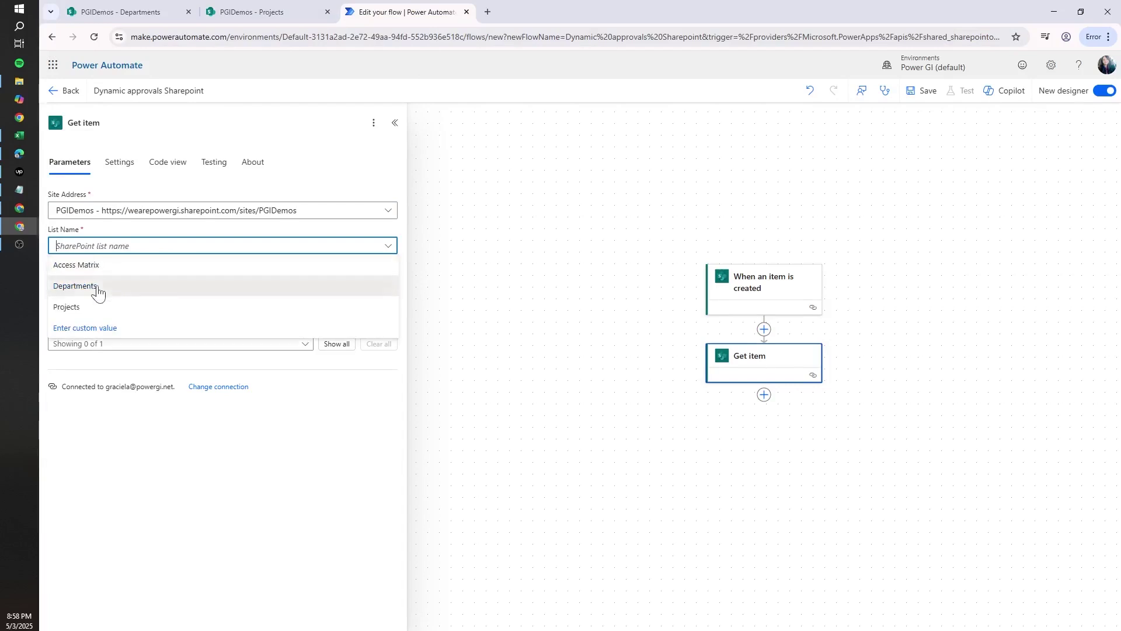
pyautogui.click(97, 287)
pyautogui.click(19, 244)
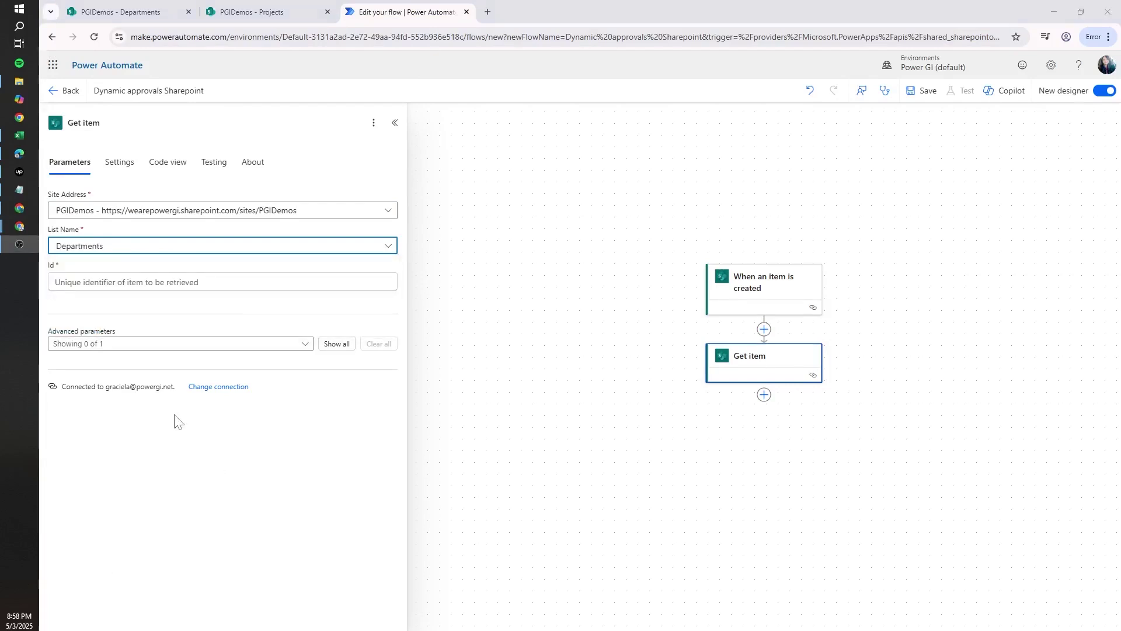
# Set the Get item action's Id to the trigger's Department Id dynamic value and save the flow.
pyautogui.click(351, 282)
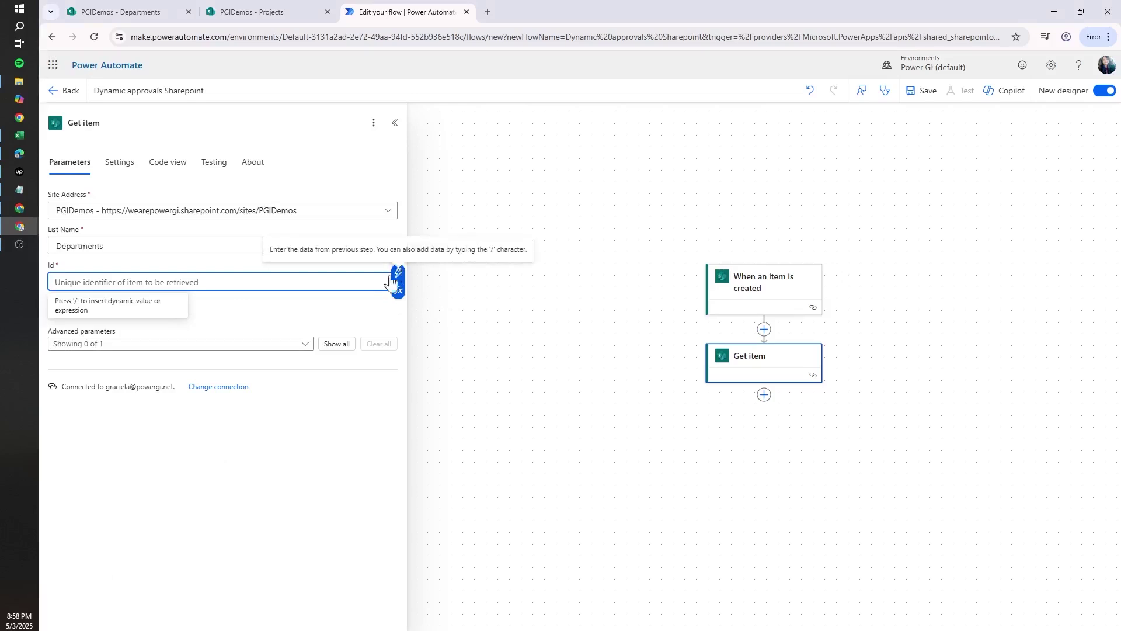
pyautogui.click(399, 292)
pyautogui.click(501, 393)
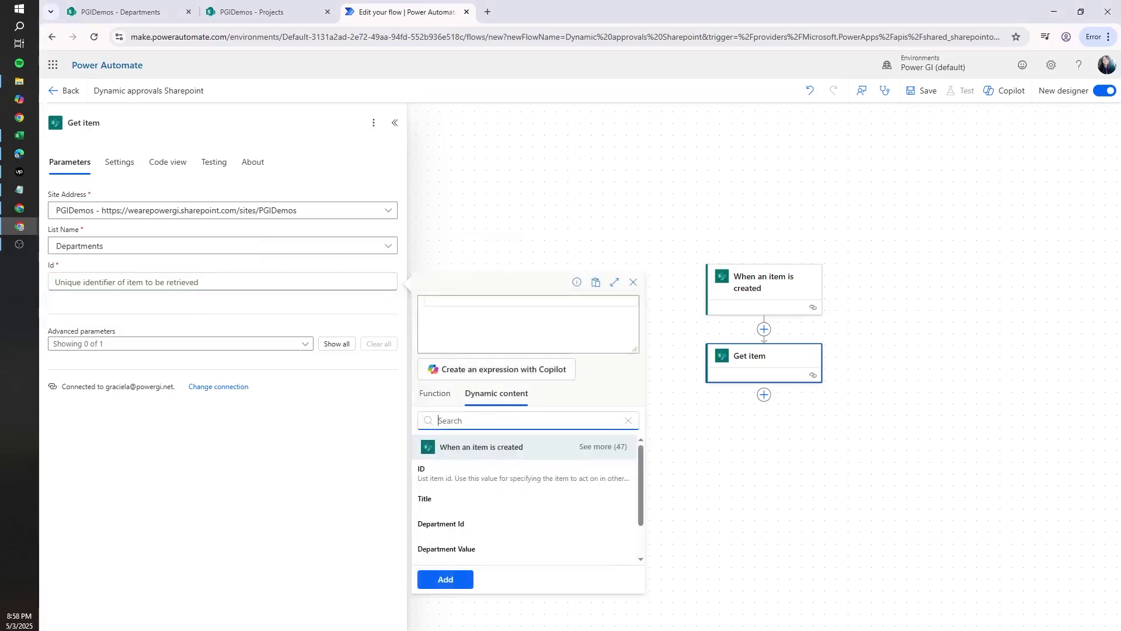
pyautogui.write('department i')
pyautogui.click(449, 474)
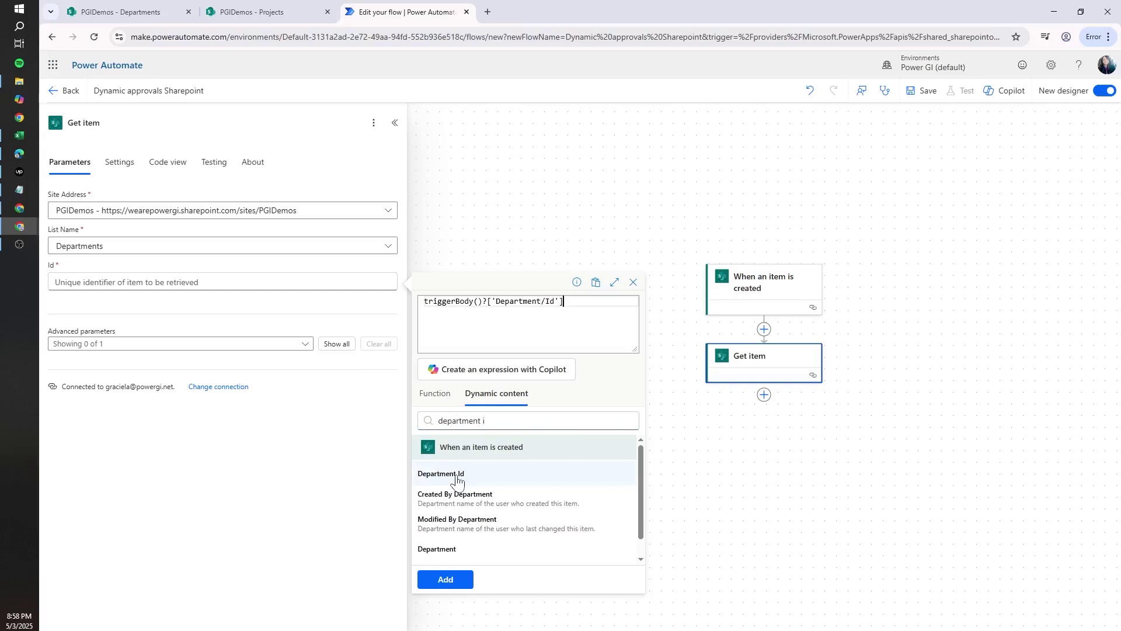
pyautogui.click(450, 580)
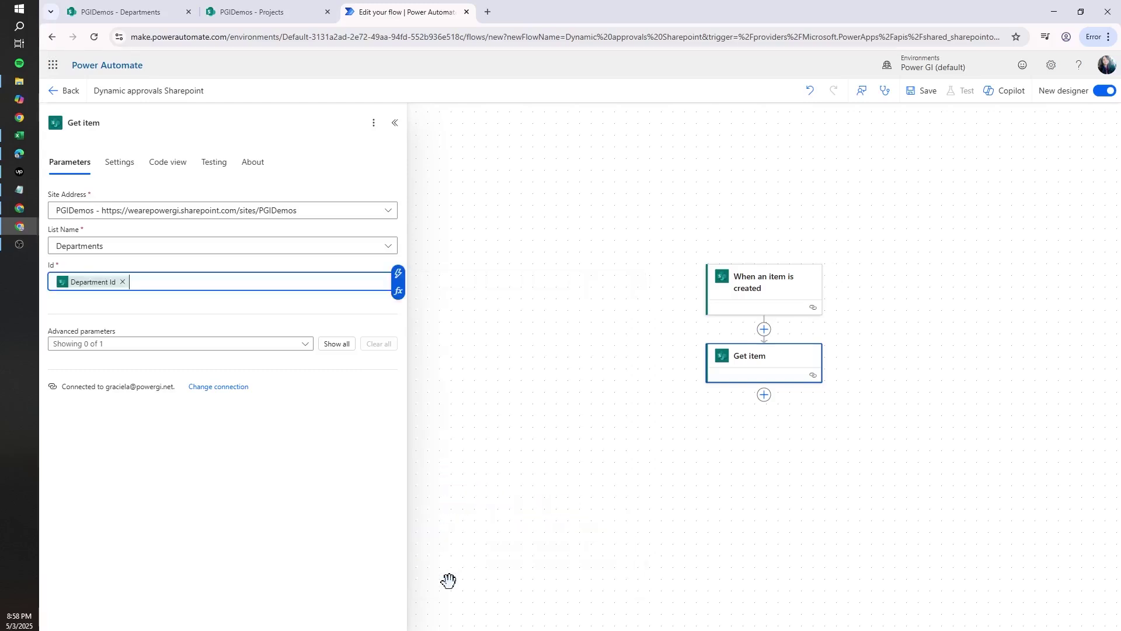
pyautogui.click(929, 94)
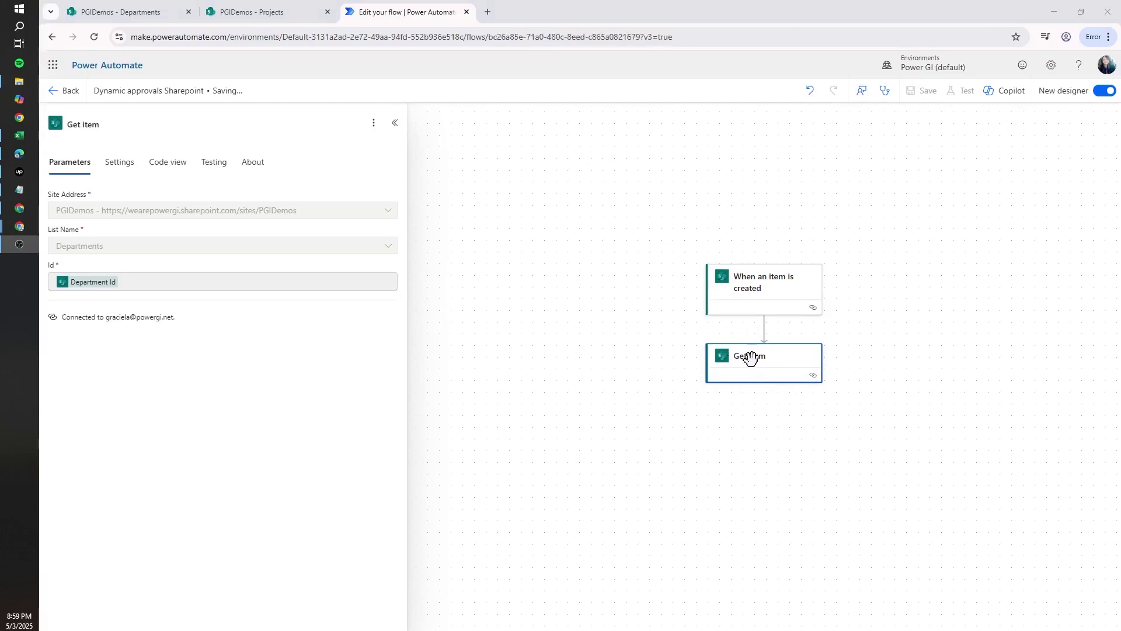
# Rename the Get item action as "Get approvers list".
pyautogui.doubleClick(91, 141)
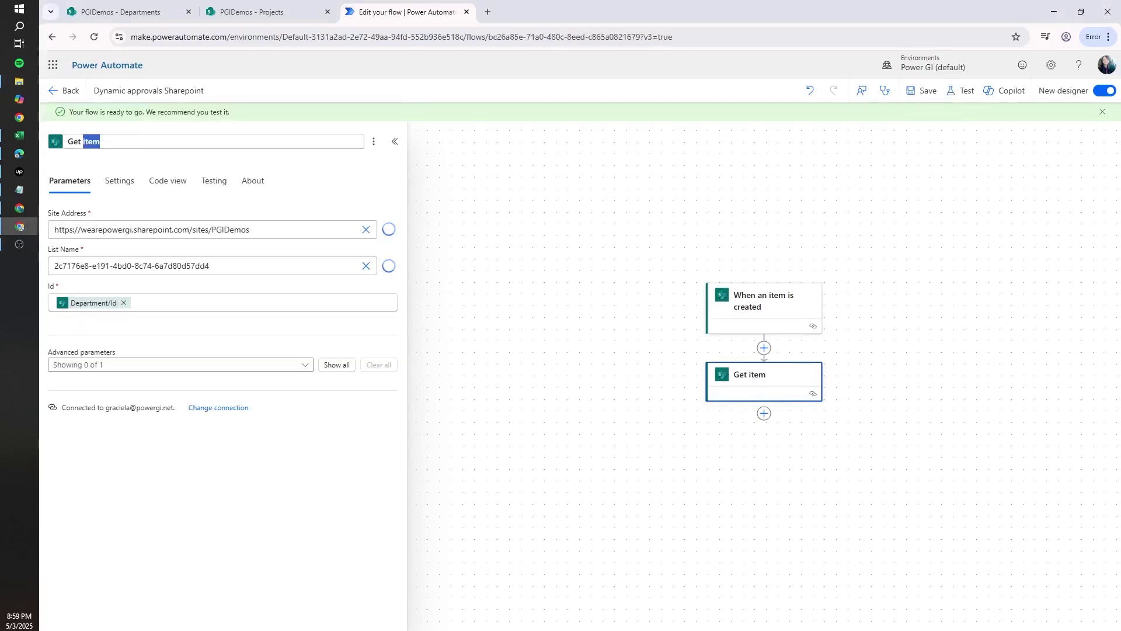
pyautogui.write('approvers lis')
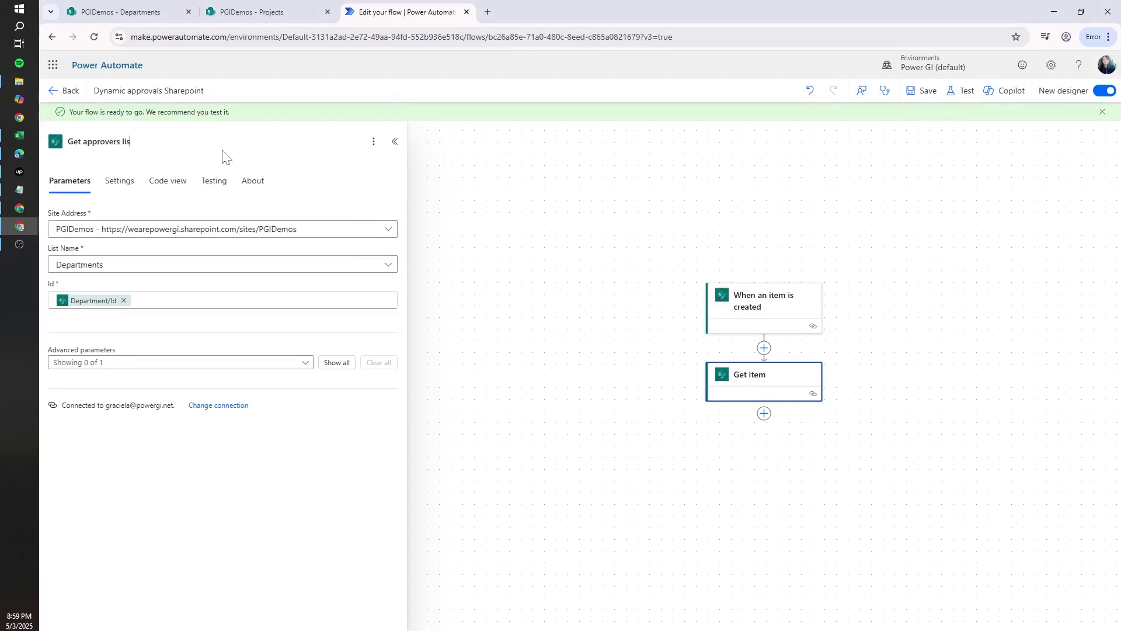
pyautogui.click(654, 174)
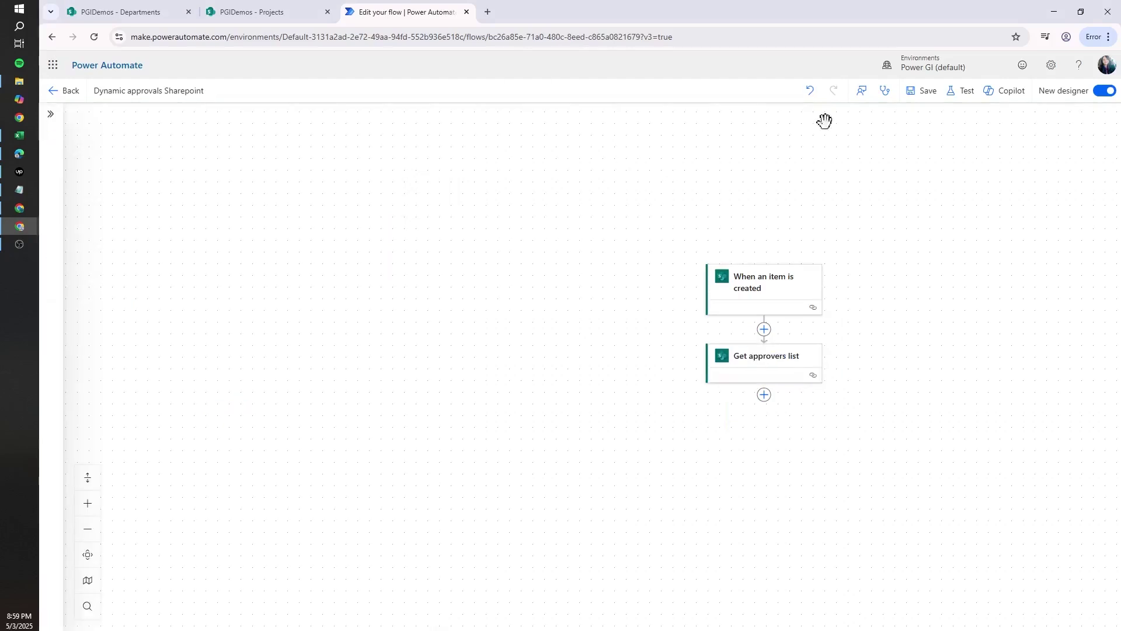
# Save the flow and start a manual test run.
pyautogui.click(961, 90)
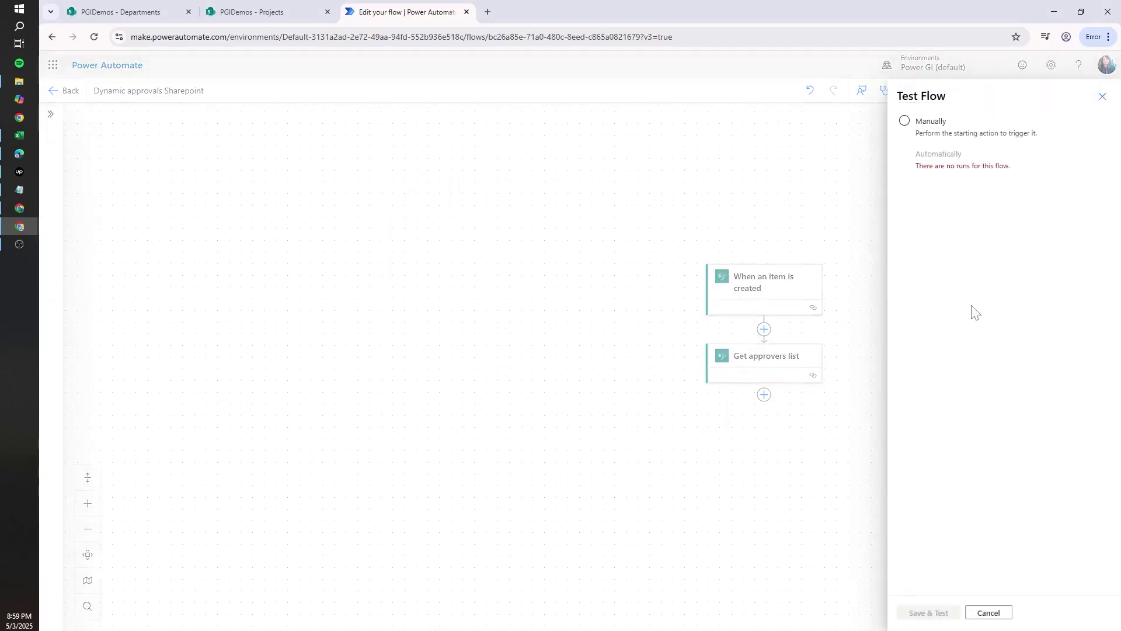
pyautogui.click(938, 130)
pyautogui.click(941, 613)
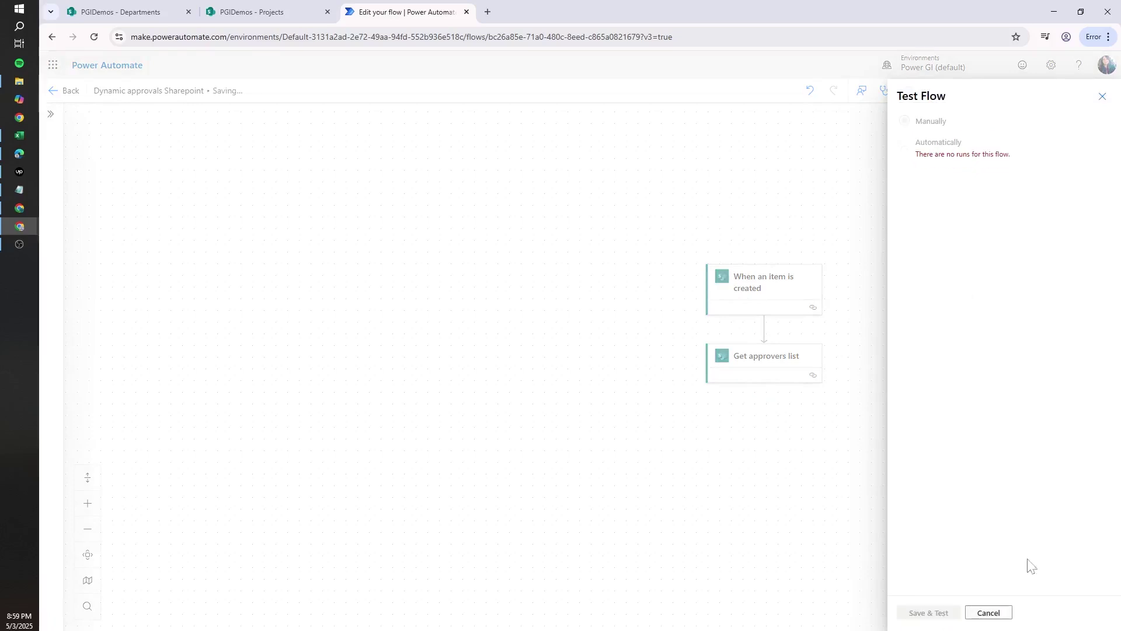
# Create an item titled "New project for MArketing" in the Projects list with the department set to Marketing.
pyautogui.click(245, 16)
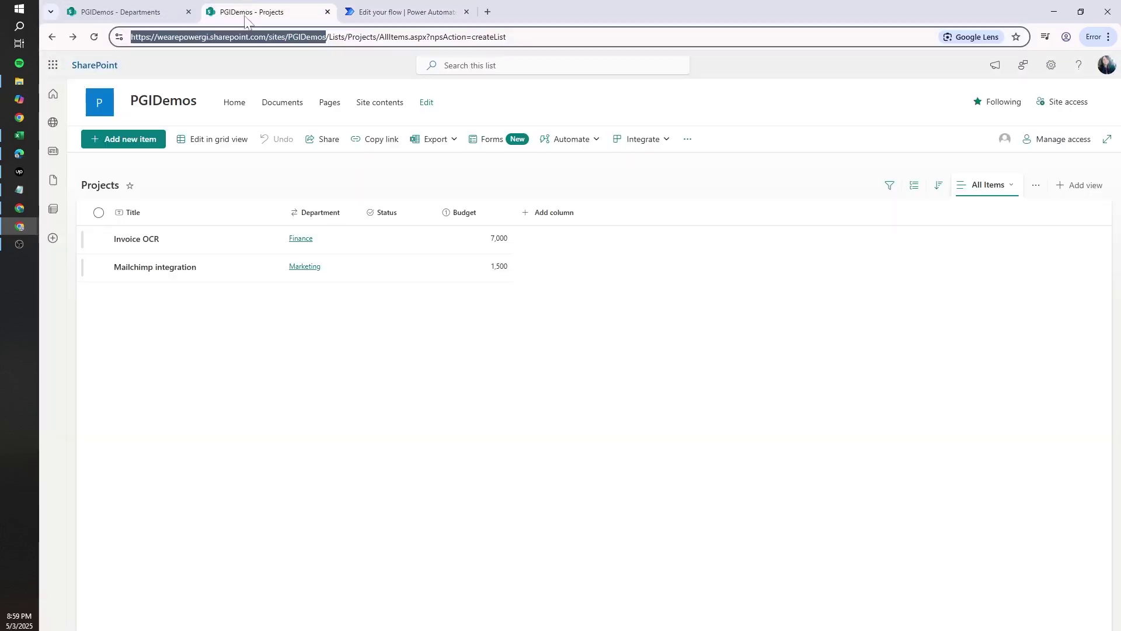
pyautogui.click(140, 146)
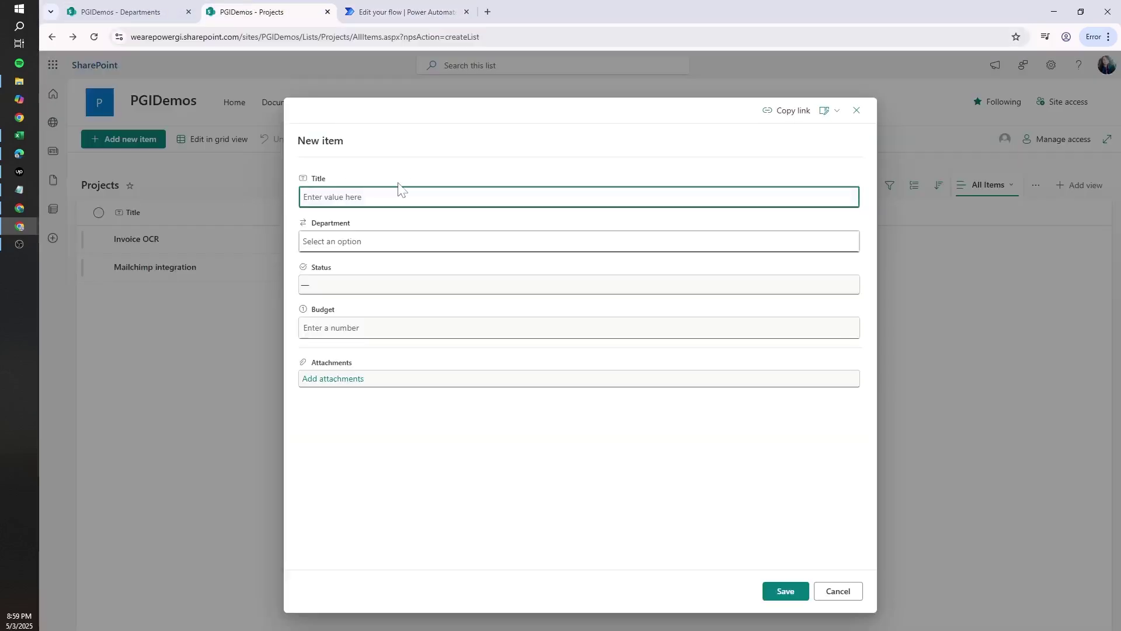
pyautogui.click(327, 239)
pyautogui.click(343, 283)
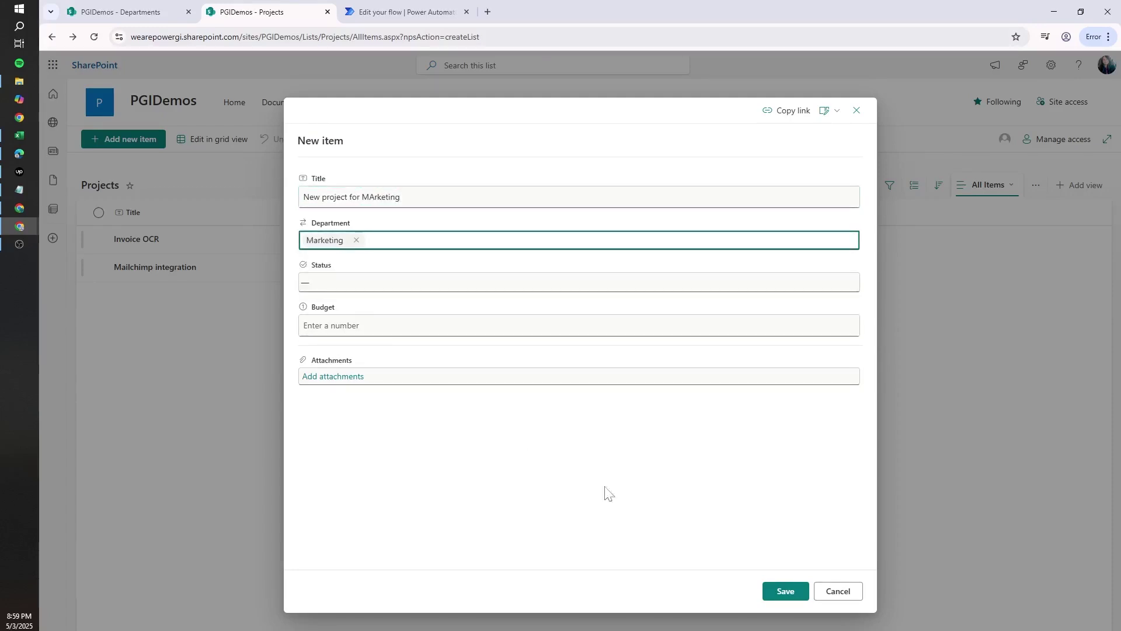
pyautogui.click(787, 593)
# Open the flow's details page in a separate browser tab and refresh the 28-day run history to check for the test run.
pyautogui.hotkey('ctrl', 'Tab')
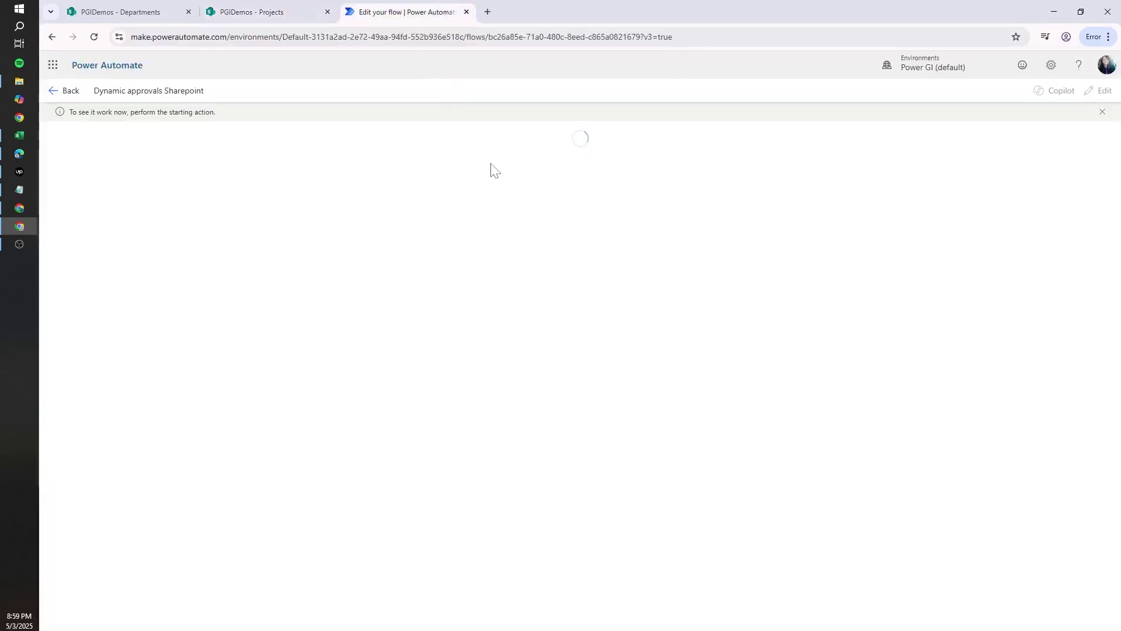
pyautogui.rightClick(75, 90)
pyautogui.click(128, 106)
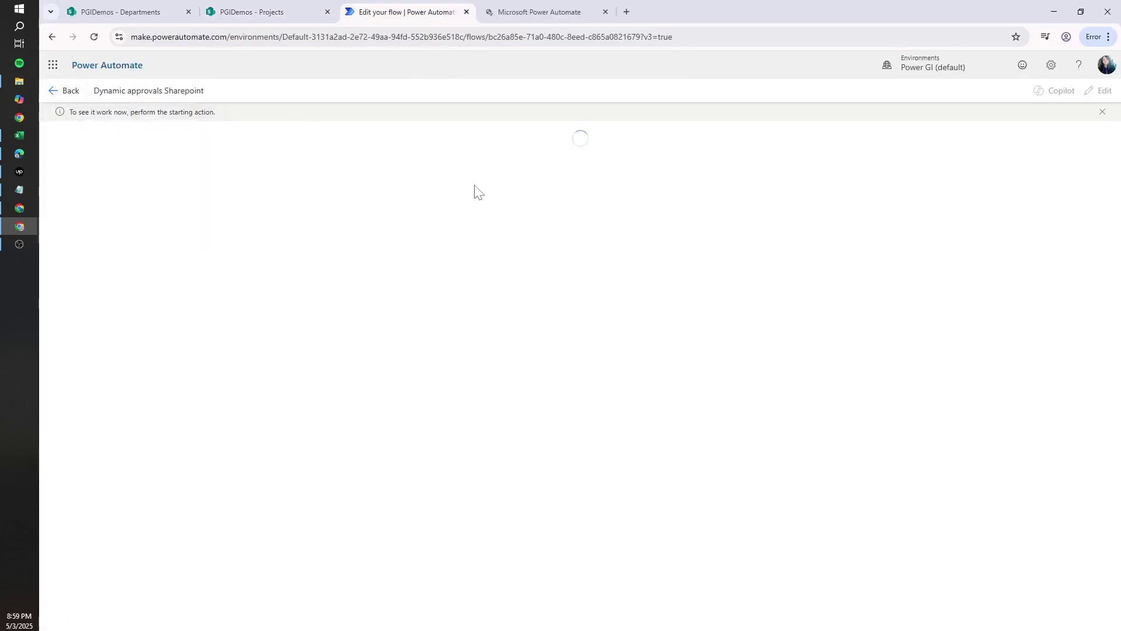
pyautogui.click(521, 8)
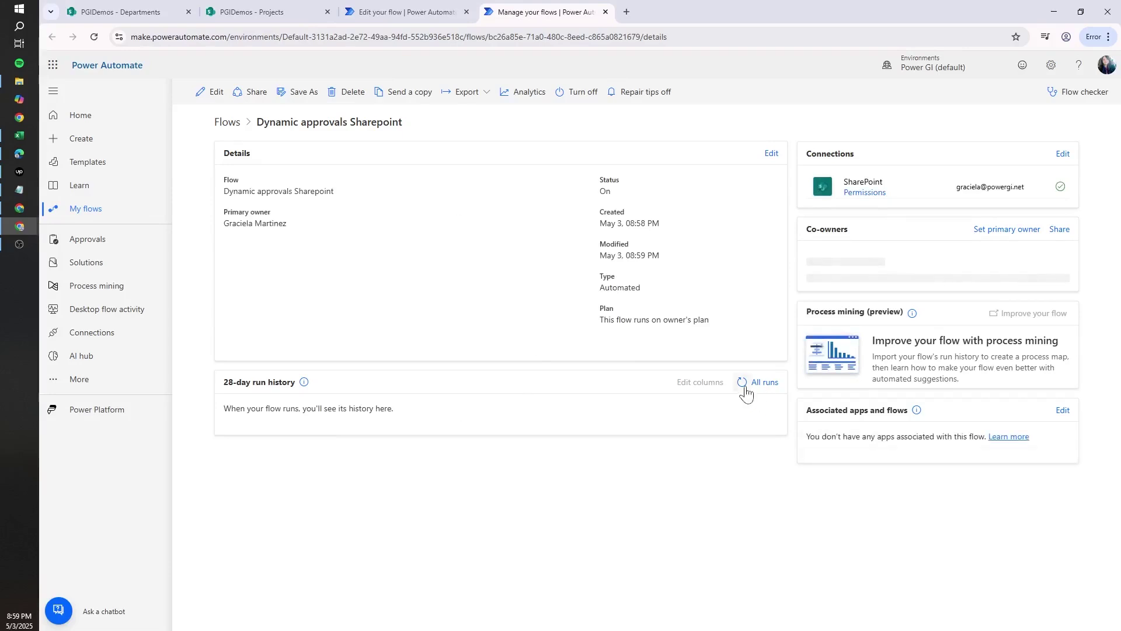
pyautogui.click(742, 383)
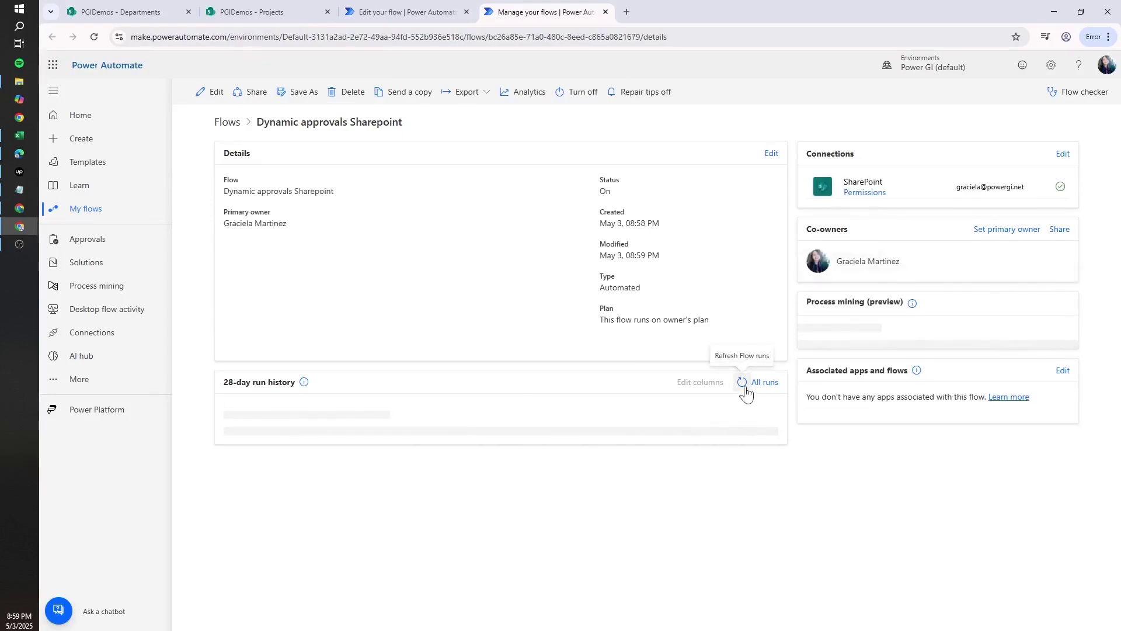
pyautogui.click(742, 383)
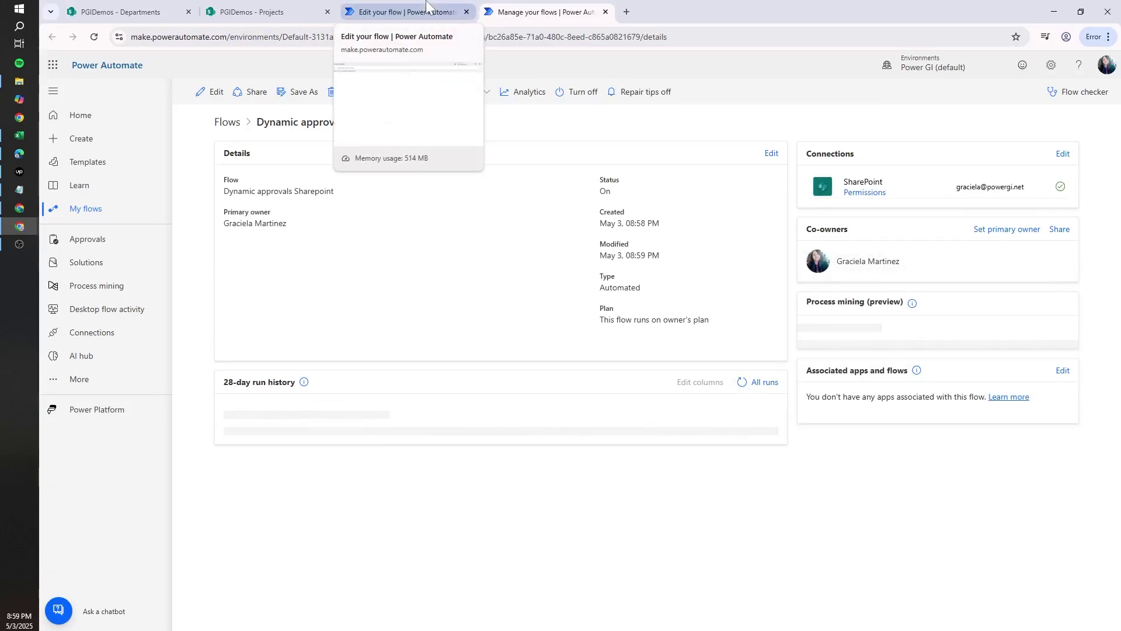
pyautogui.click(740, 384)
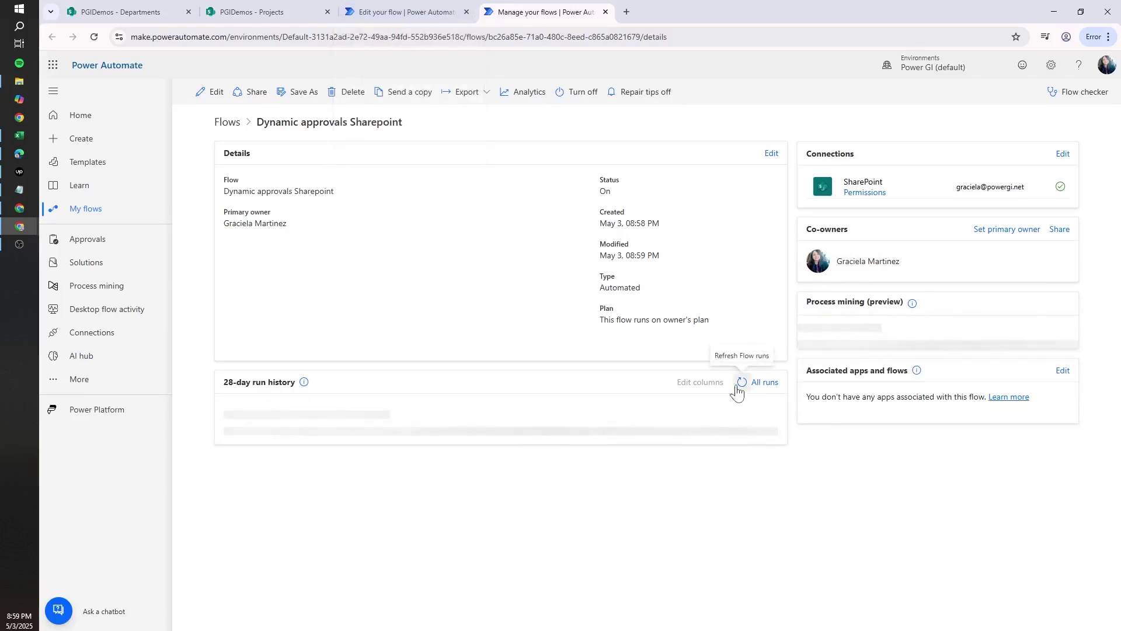
pyautogui.click(738, 387)
pyautogui.click(738, 387)
pyautogui.click(738, 387)
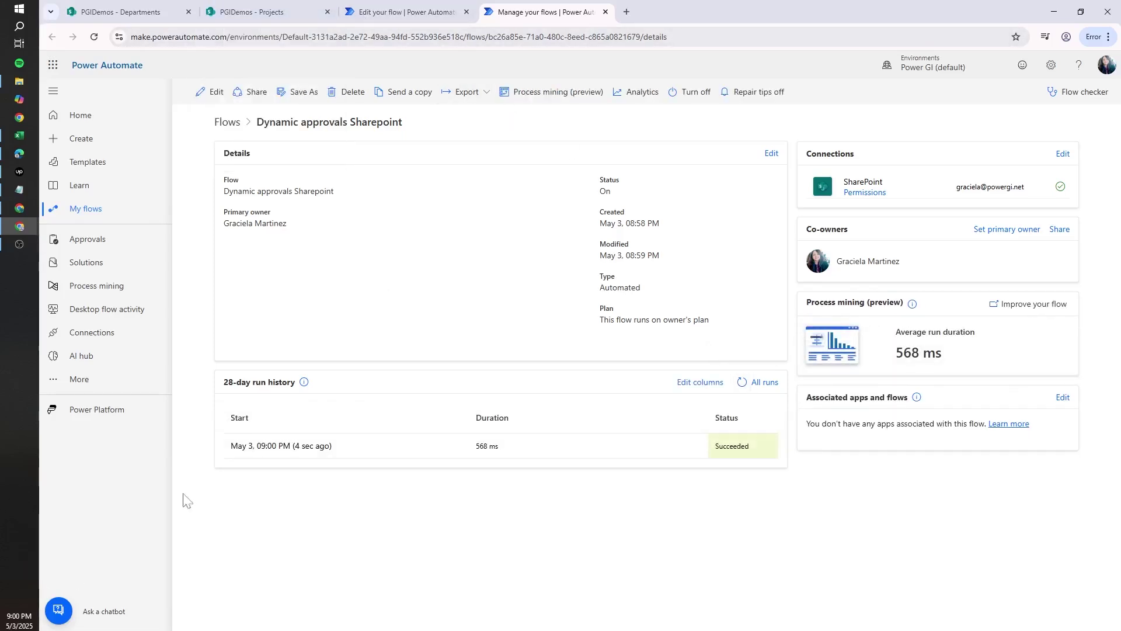
# Examine the raw outputs of the Get approvers list action in the test run, focusing on the Approvers array and its Email fields.
pyautogui.click(374, 6)
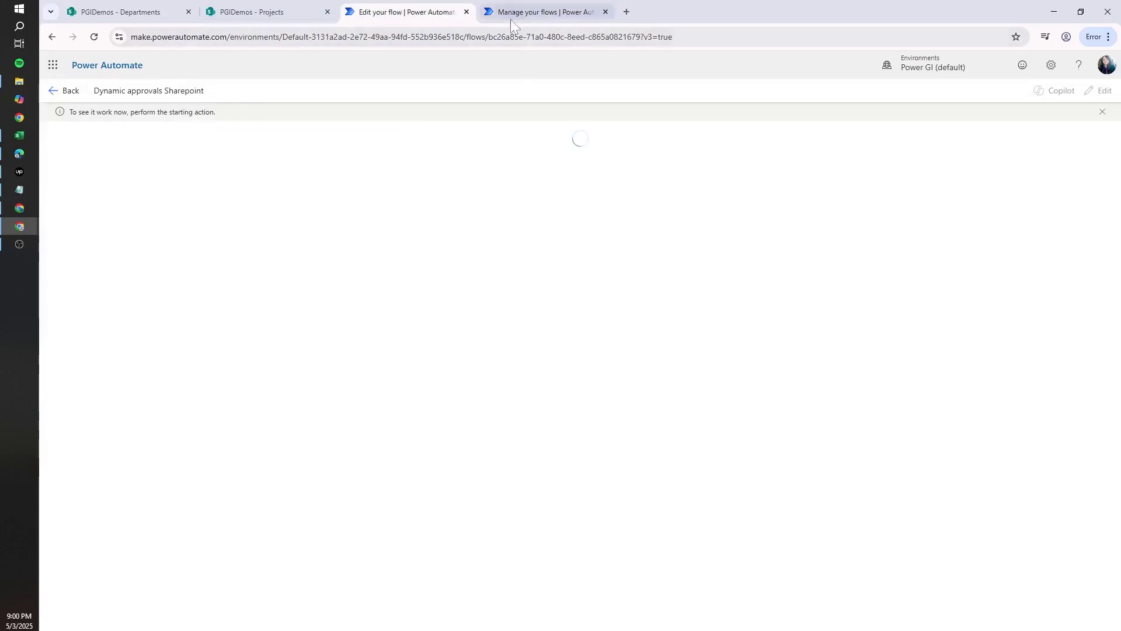
pyautogui.click(584, 230)
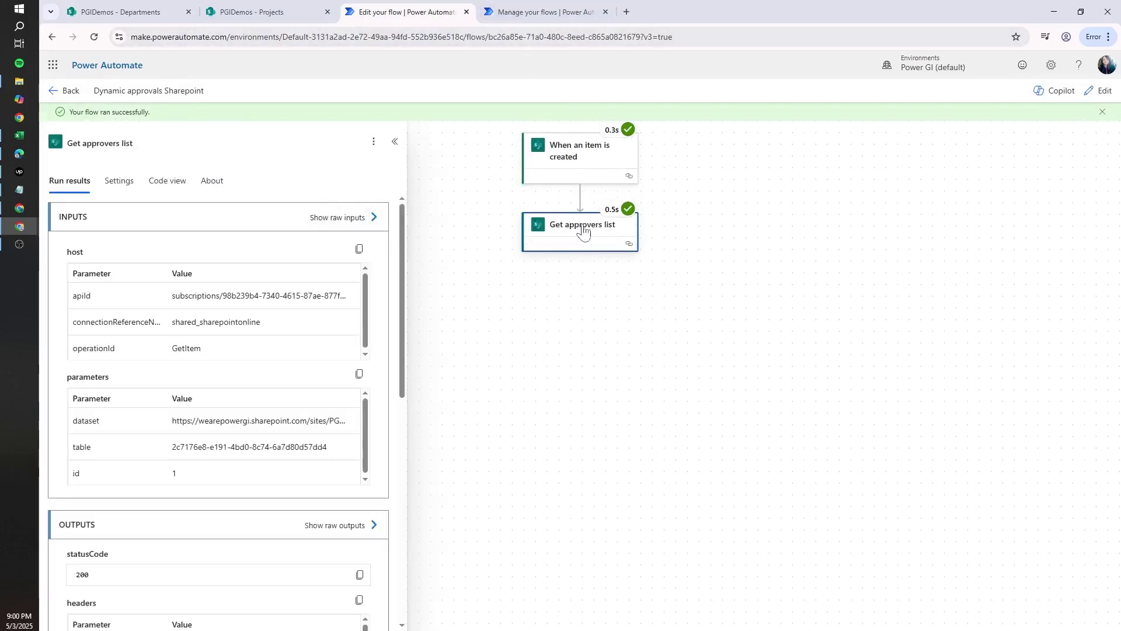
pyautogui.click(369, 527)
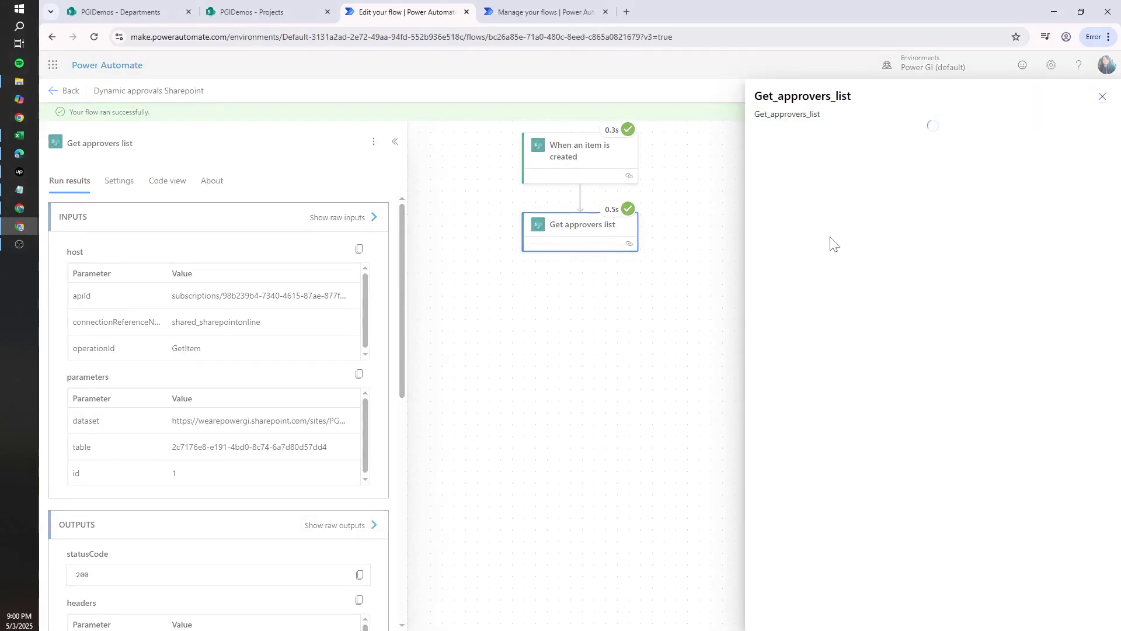
pyautogui.moveTo(1113, 246); pyautogui.dragTo(1115, 428)
pyautogui.moveTo(793, 248); pyautogui.dragTo(802, 448)
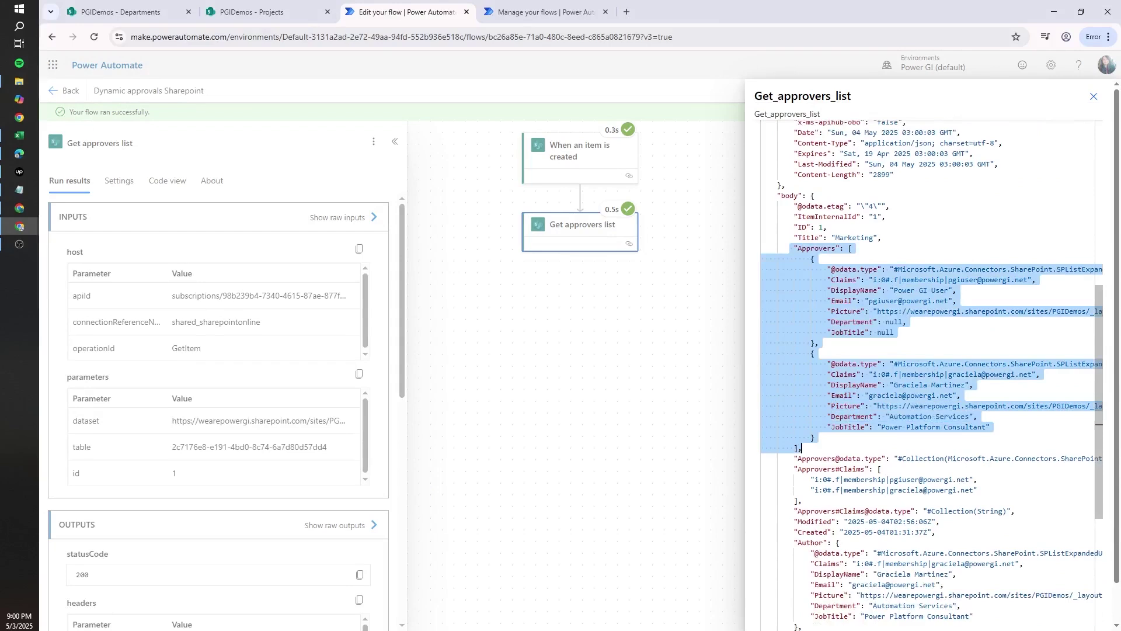
pyautogui.doubleClick(855, 237)
pyautogui.moveTo(839, 301); pyautogui.dragTo(952, 311)
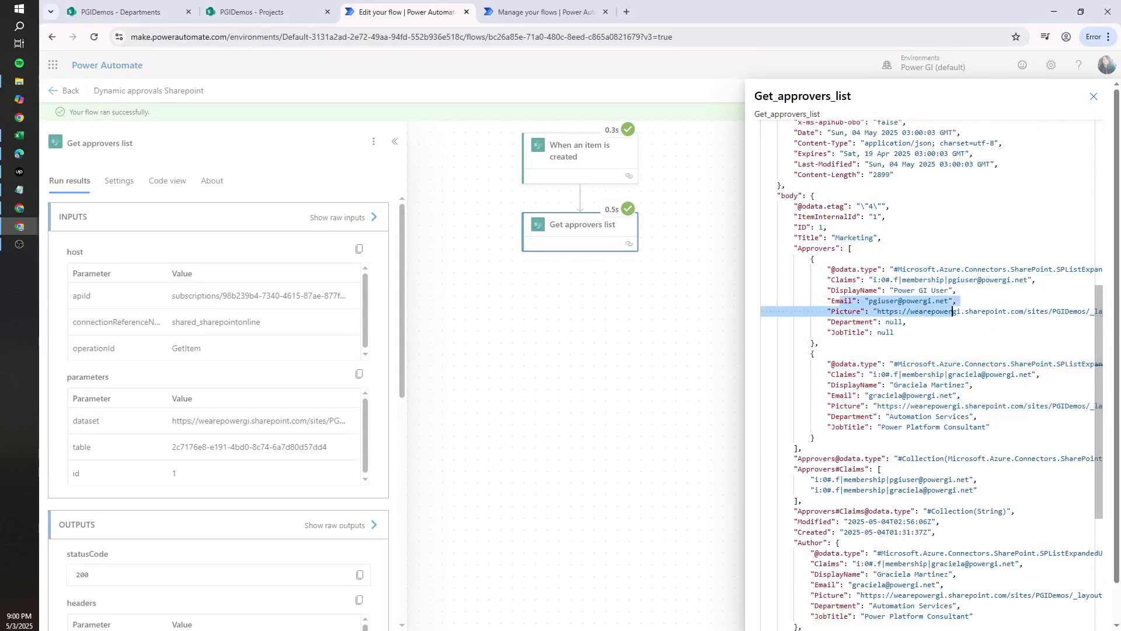
# Leave the raw outputs of the test run and return the flow to edit mode.
pyautogui.click(541, 12)
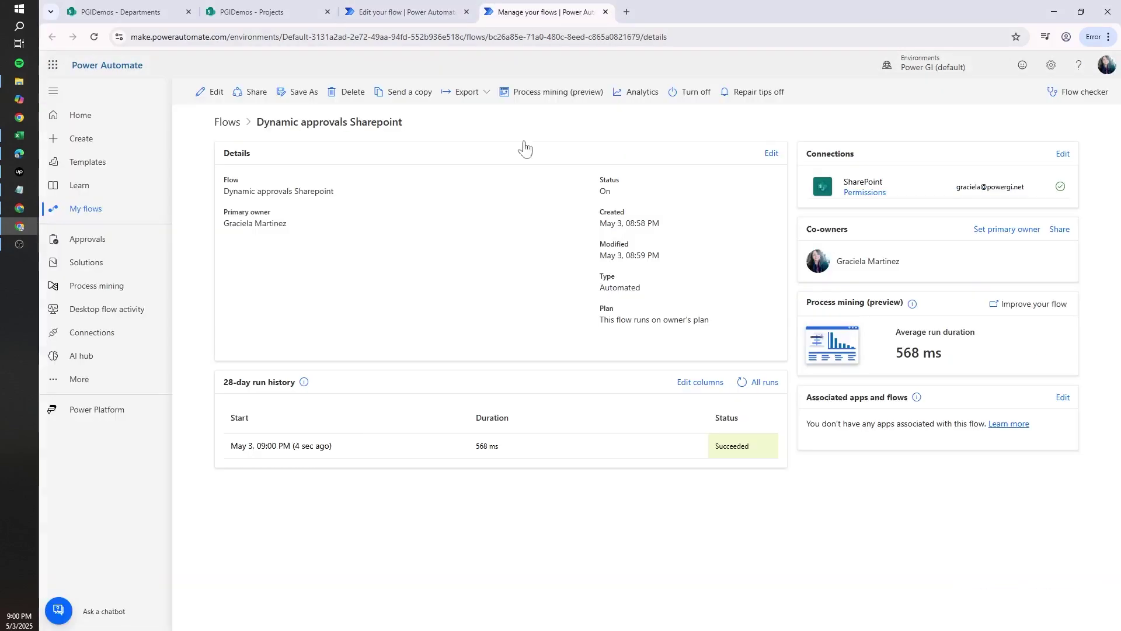
pyautogui.click(312, 436)
pyautogui.click(403, 12)
pyautogui.click(681, 237)
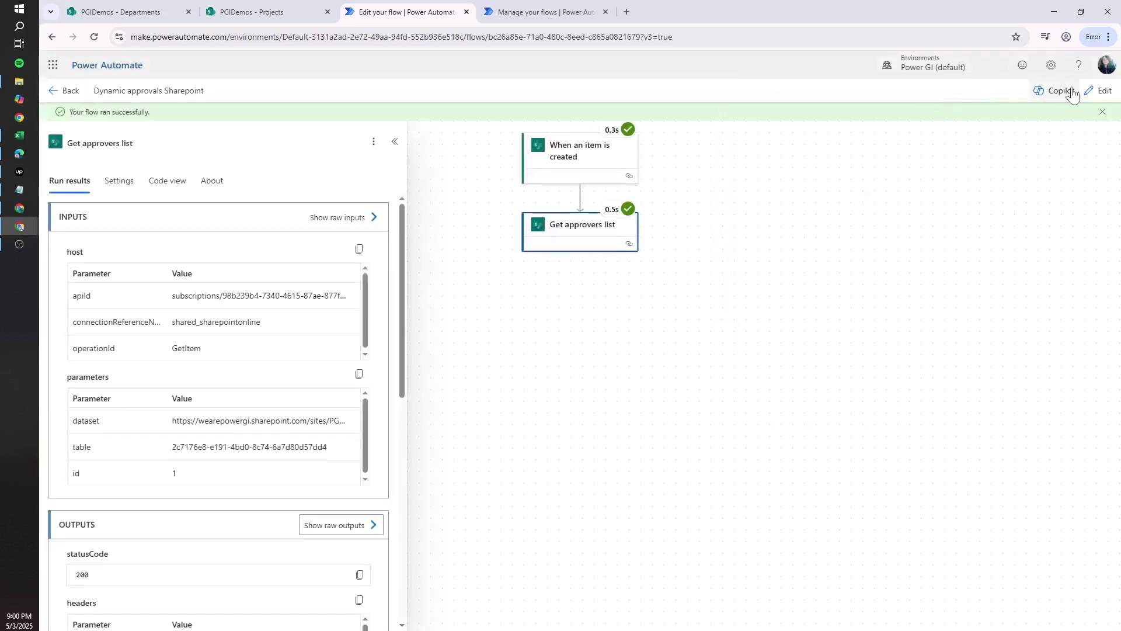
pyautogui.click(1096, 94)
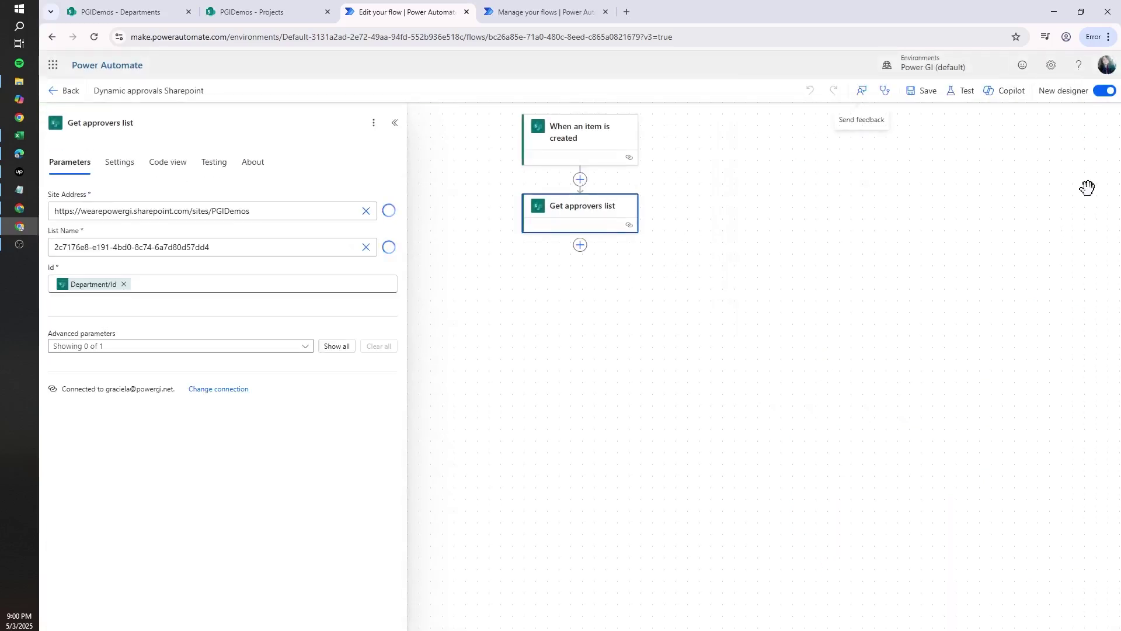
# Add a Start and wait for an approval action after Get approvers list, with approval type Approve/Reject - Everyone must approve.
pyautogui.click(580, 245)
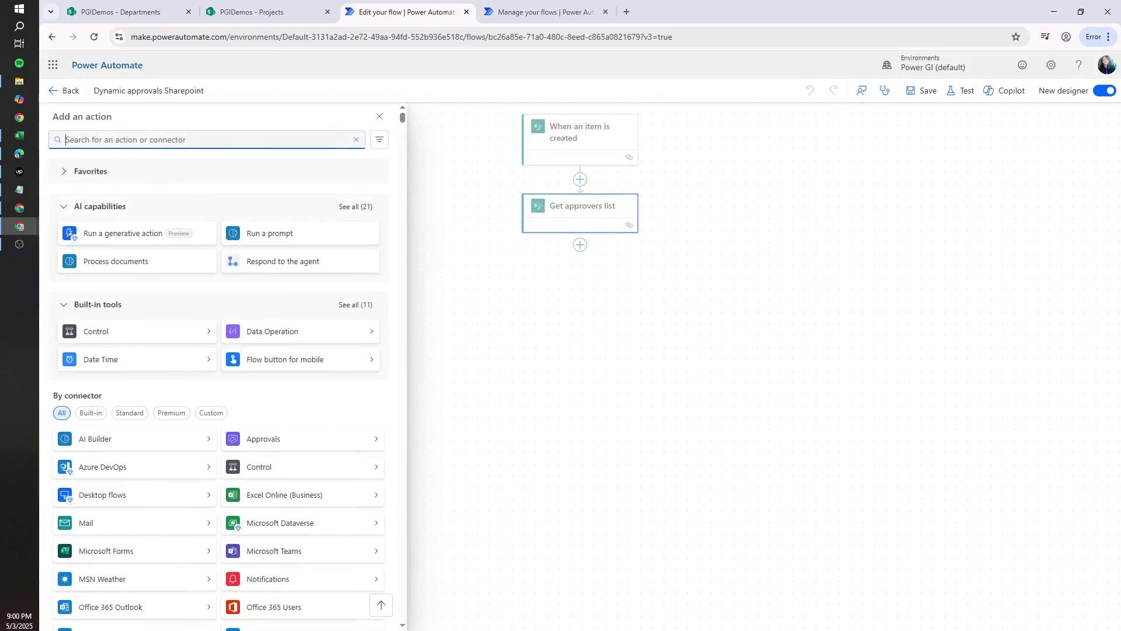
pyautogui.write('creaw')
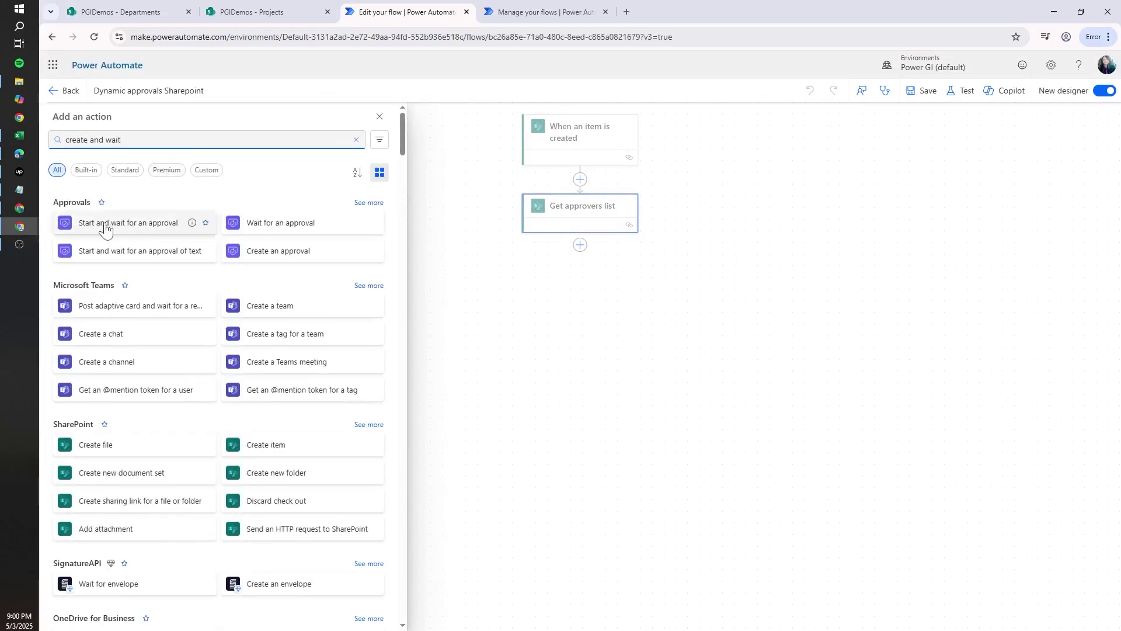
pyautogui.click(91, 229)
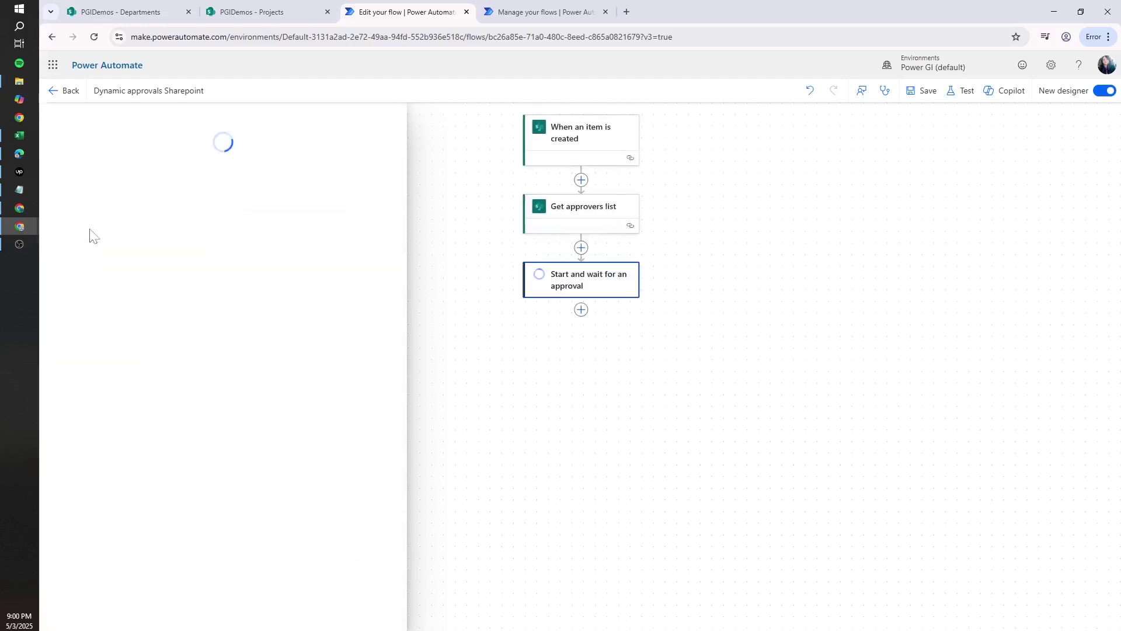
pyautogui.click(233, 211)
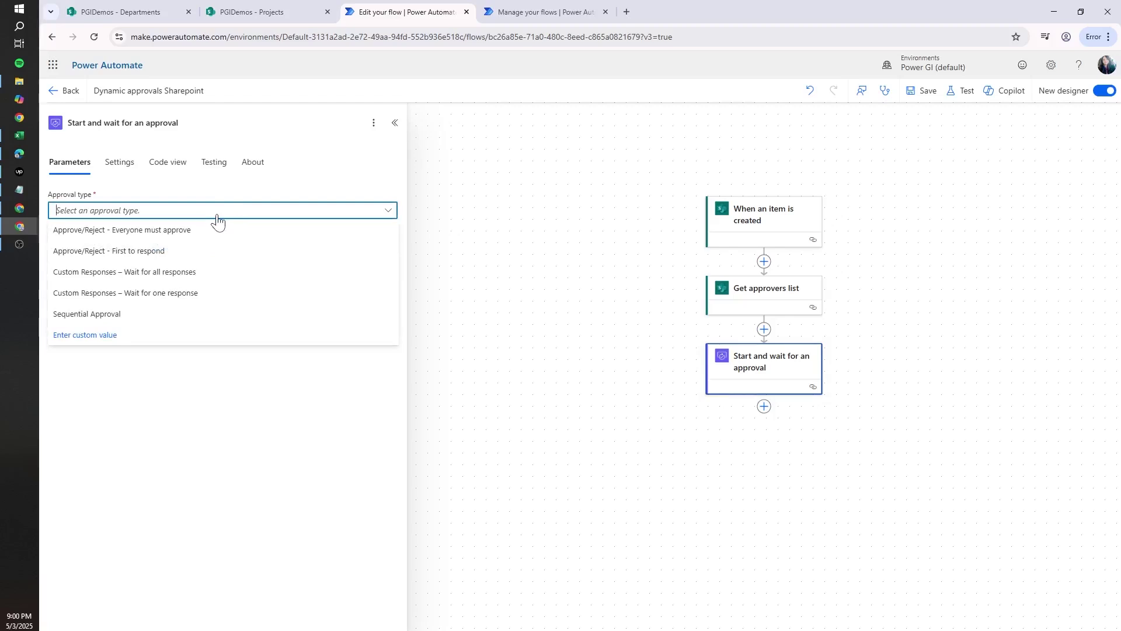
pyautogui.click(152, 233)
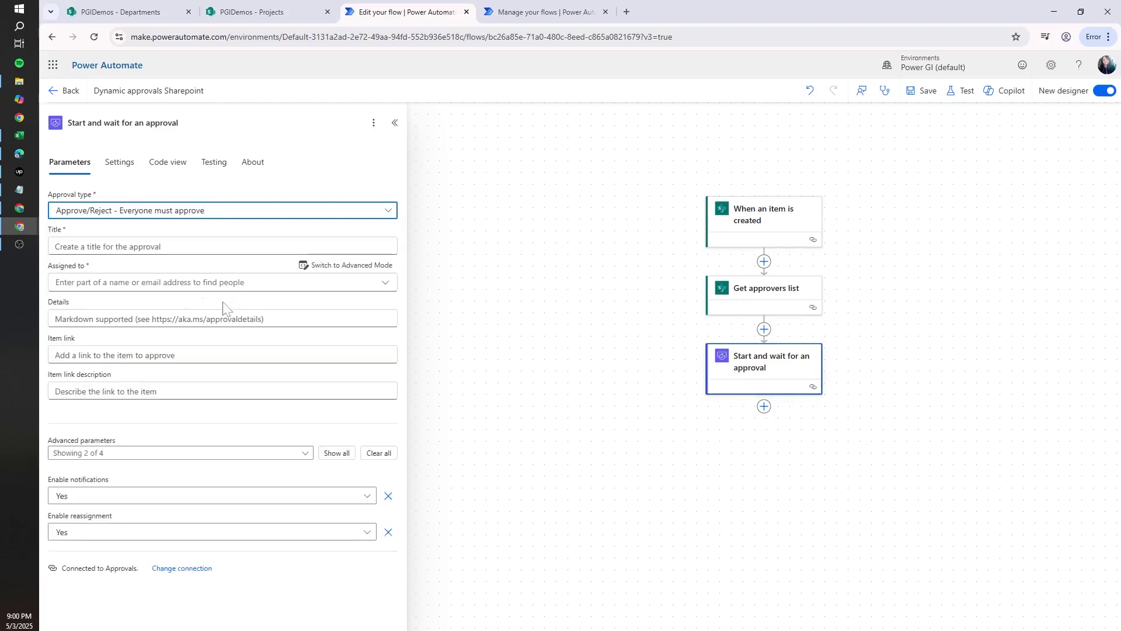
# Set the approval's title to "Please review and approve project".
pyautogui.click(154, 246)
pyautogui.write('Ple')
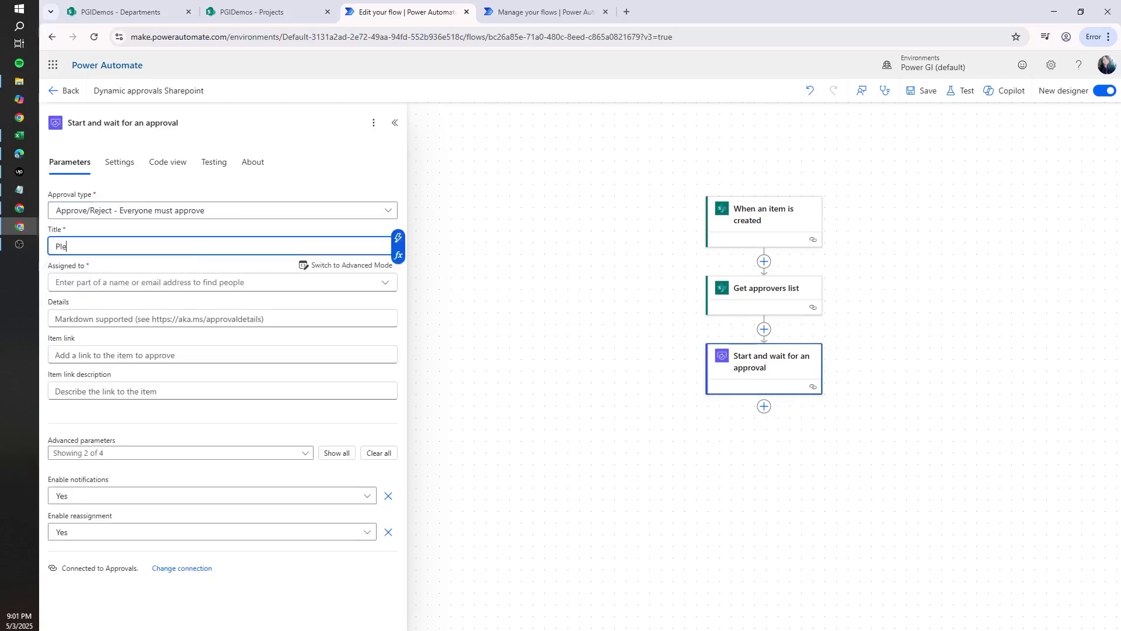
pyautogui.write('ase')
# Fill the approval's Details with "Project name:" followed by the dynamic Title value from When an item is created.
pyautogui.click(146, 318)
pyautogui.write('Project name:')
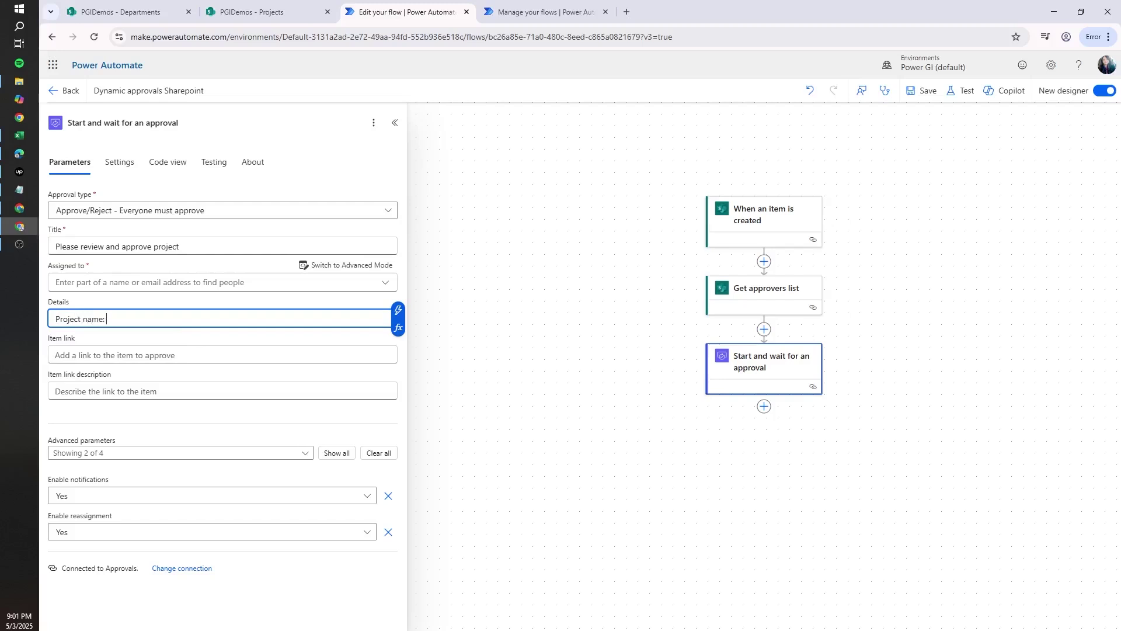
pyautogui.click(398, 311)
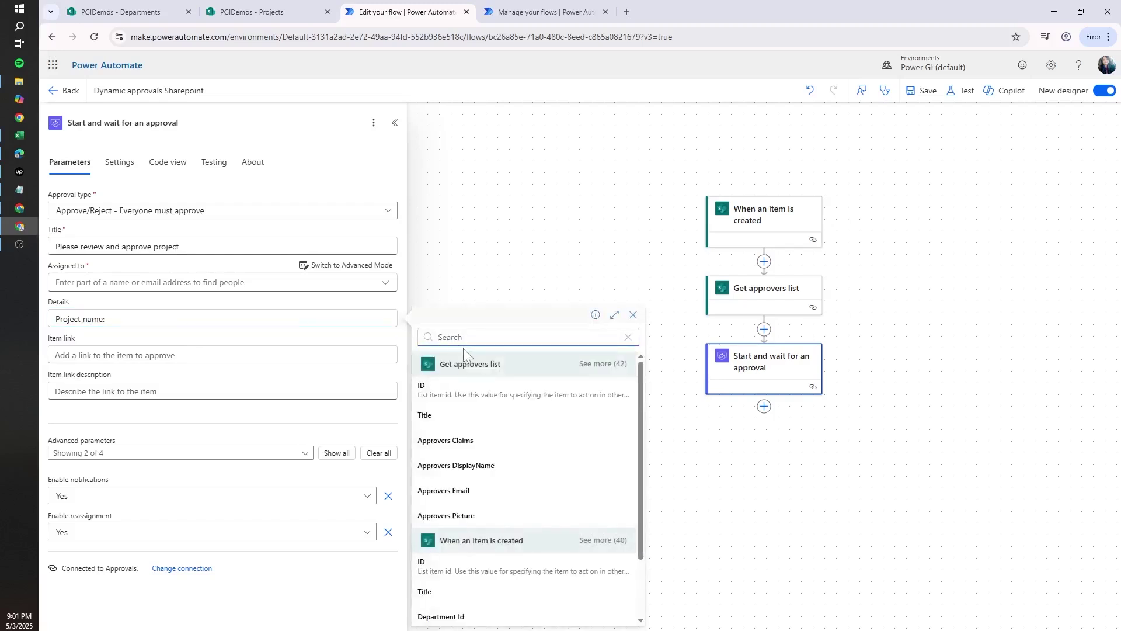
pyautogui.write('name')
pyautogui.press('BackSpace')
pyautogui.press('BackSpace')
pyautogui.press('BackSpace')
pyautogui.press('BackSpace')
pyautogui.write('title')
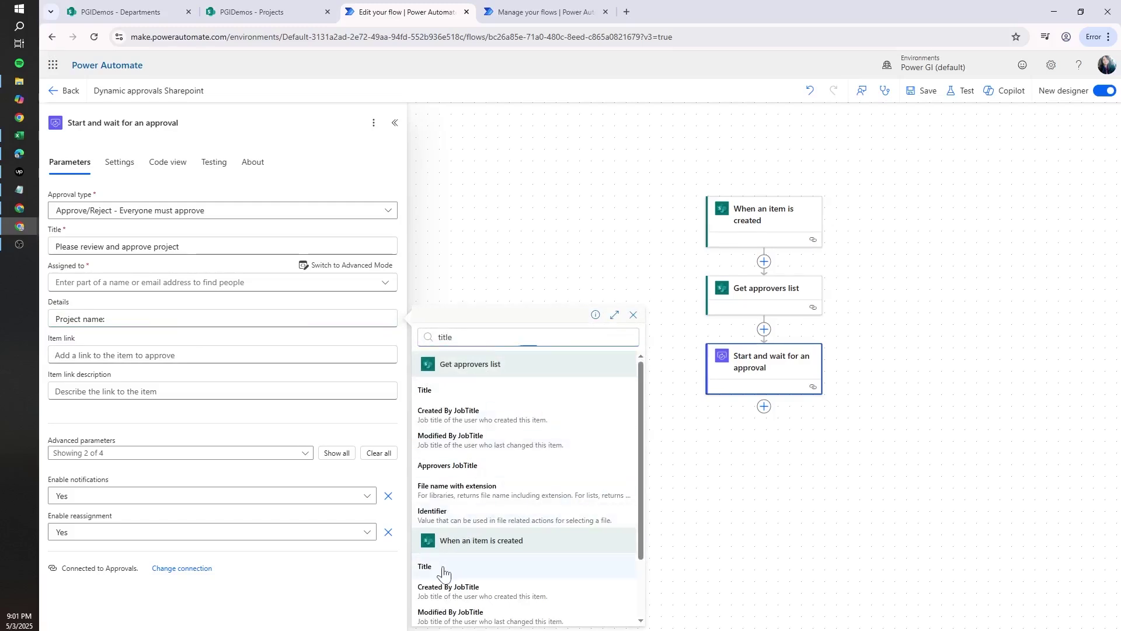
pyautogui.click(444, 566)
# Set the approval's item link to the dynamic Link to item value and its link description to "View details".
pyautogui.click(222, 355)
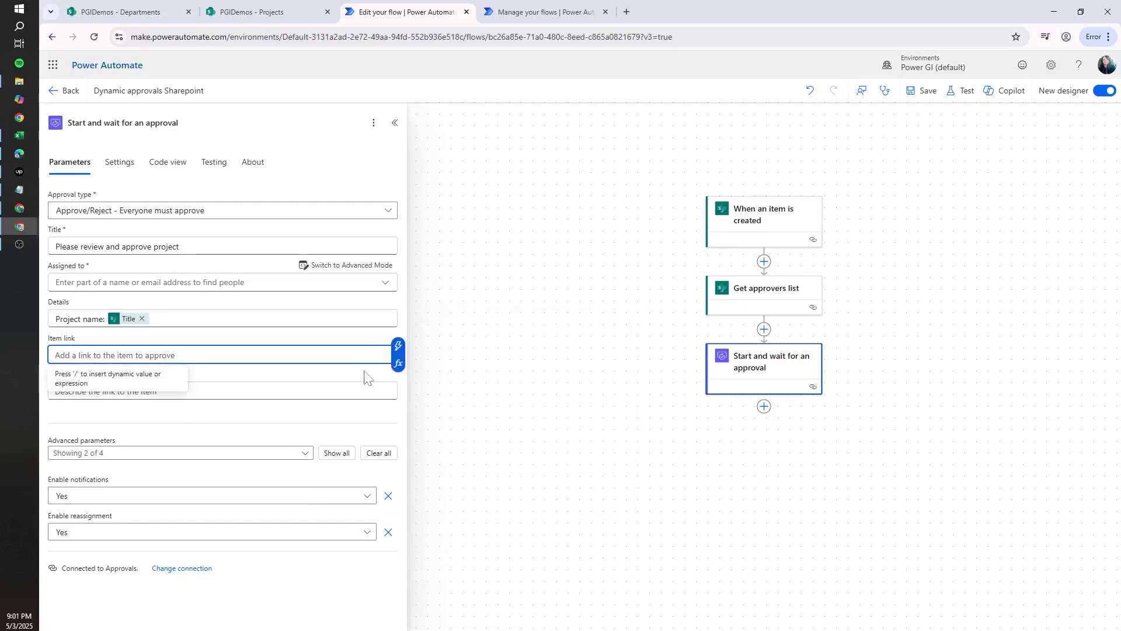
pyautogui.click(398, 346)
pyautogui.write('link')
pyautogui.click(467, 533)
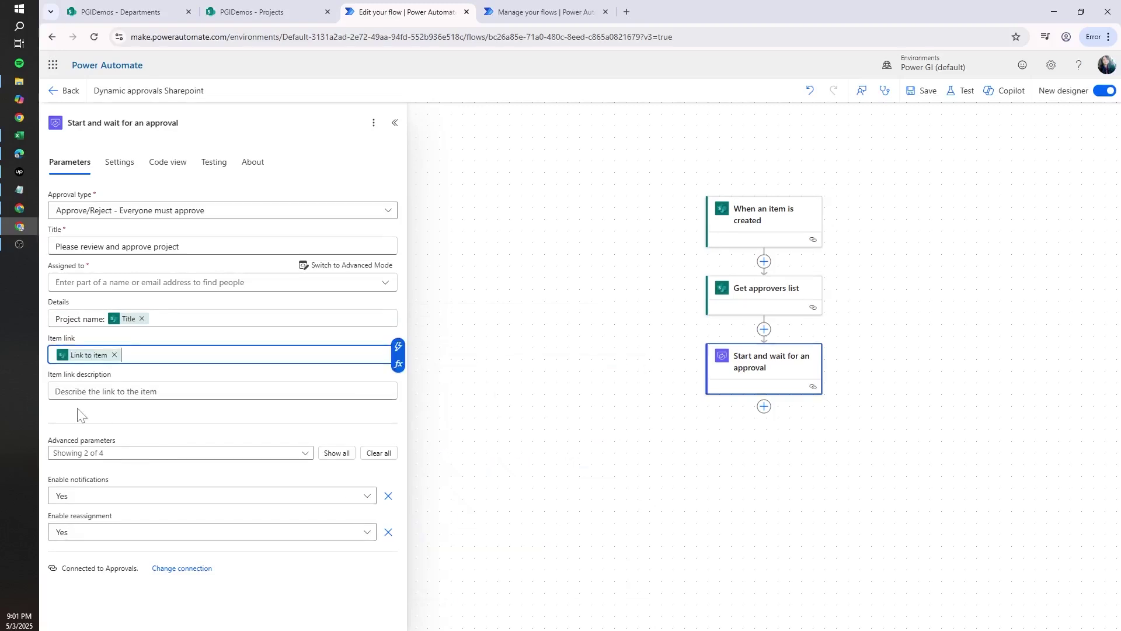
pyautogui.click(82, 391)
pyautogui.write('View details')
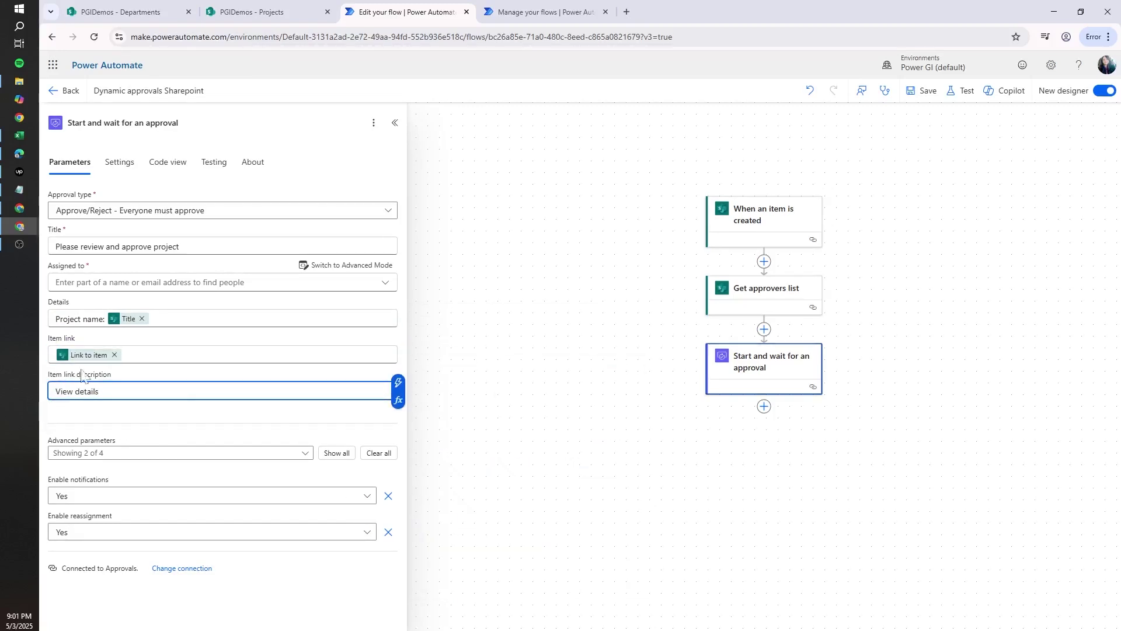
# Assign the approval to the two Marketing approvers and switch the Assigned to field to advanced mode.
pyautogui.click(57, 282)
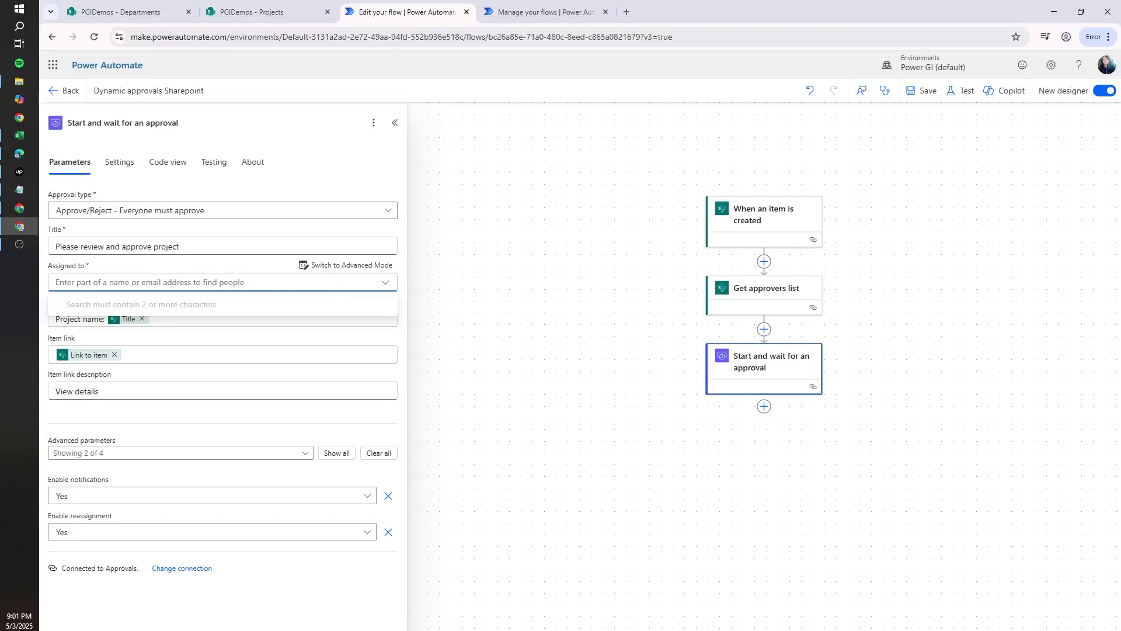
pyautogui.write('graciel')
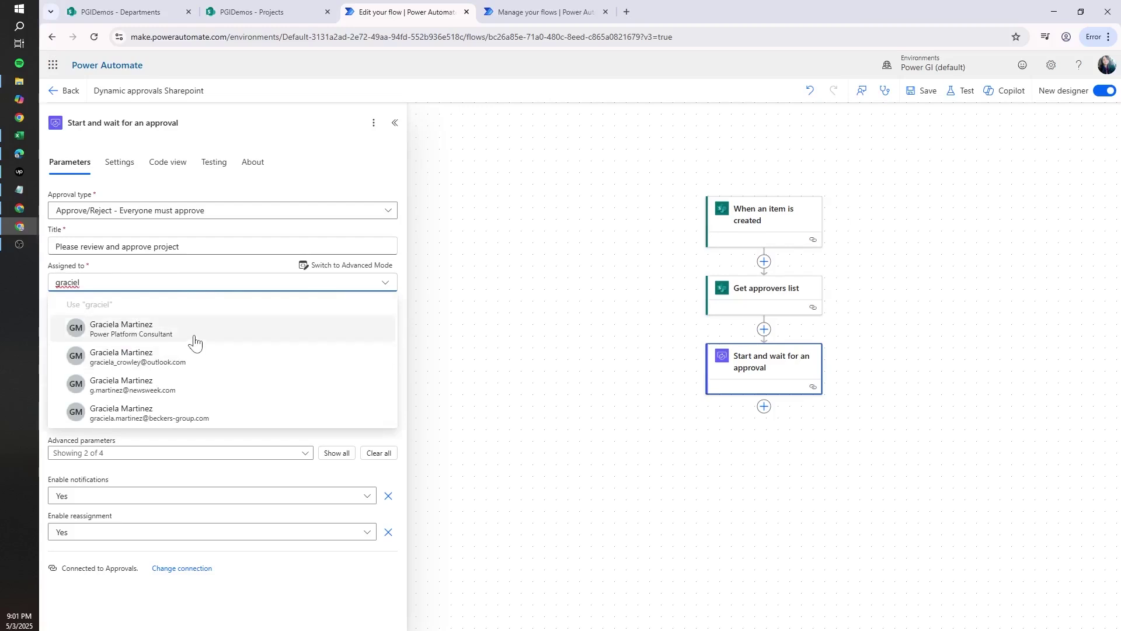
pyautogui.click(195, 342)
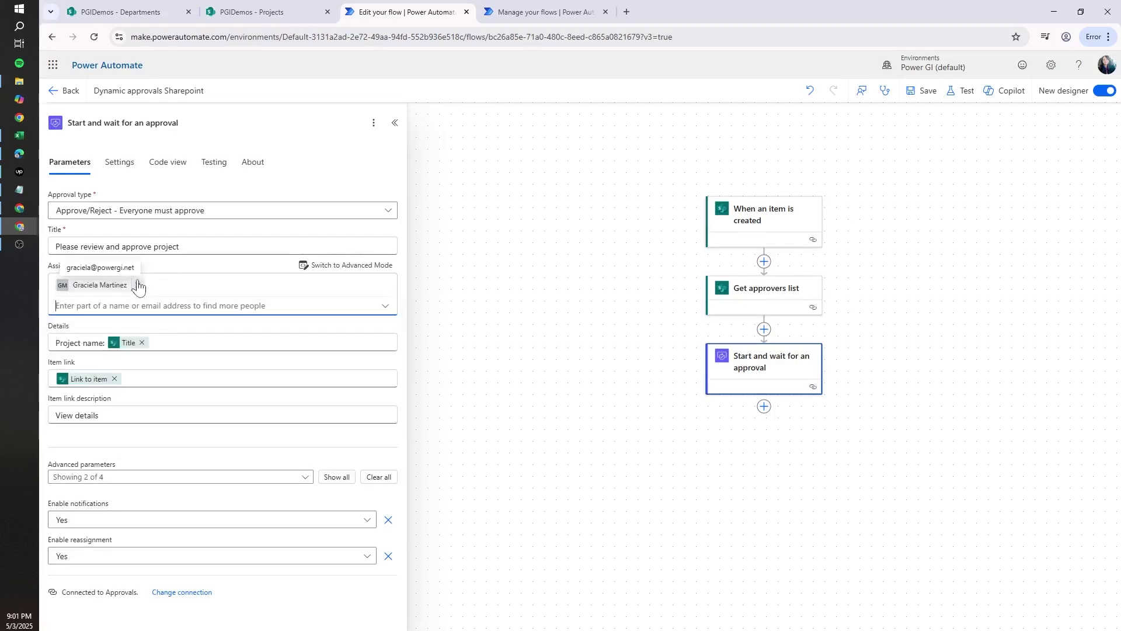
pyautogui.write('pgiuser')
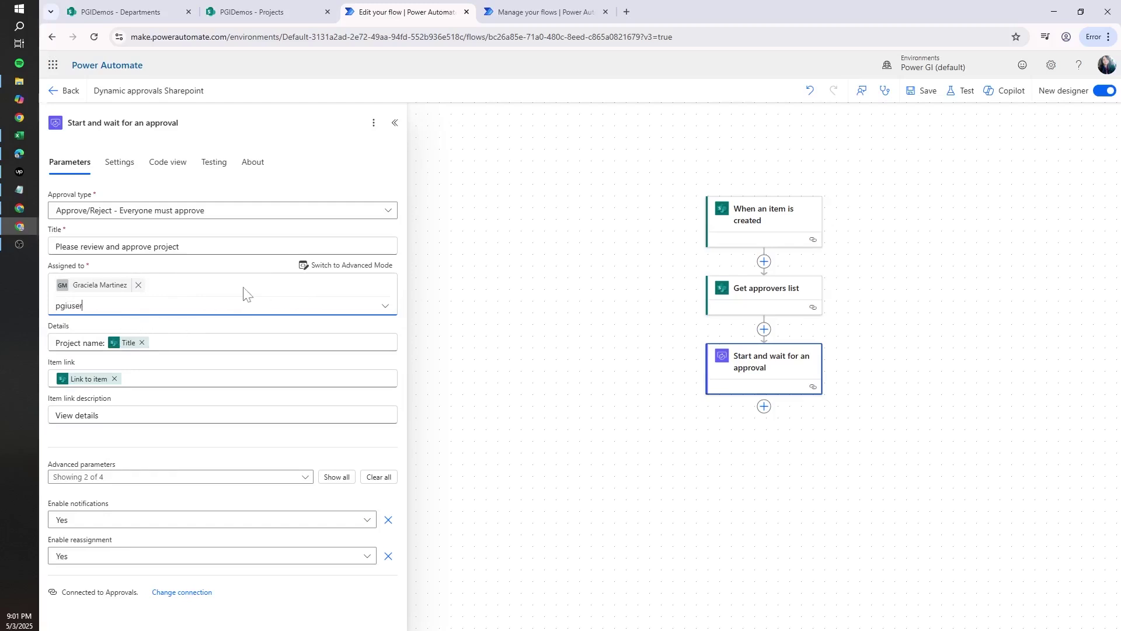
pyautogui.click(313, 265)
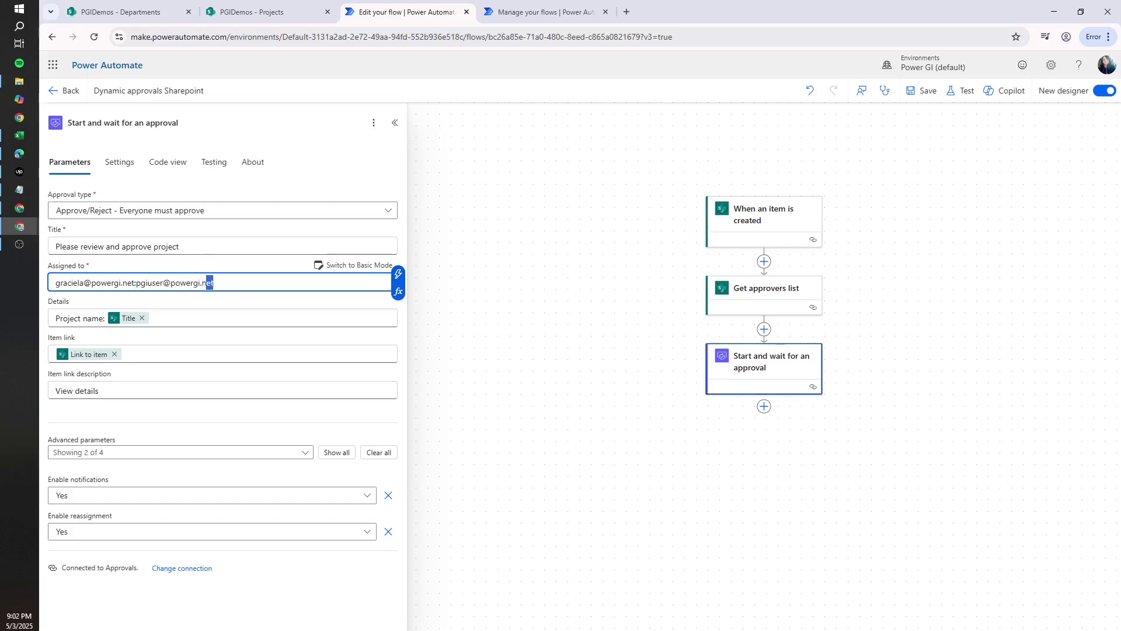
# Examine the format of the assignee addresses in Assigned to and compare them with the Approvers column of the Departments list.
pyautogui.hotkey('shift', 'Home')
pyautogui.click(120, 11)
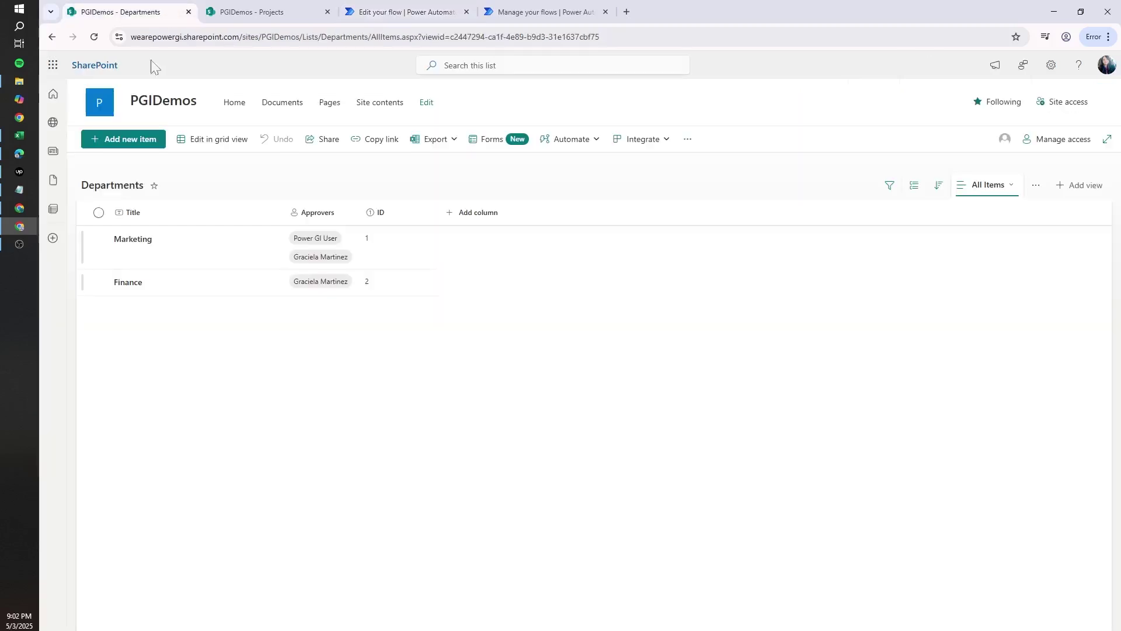
pyautogui.click(461, 7)
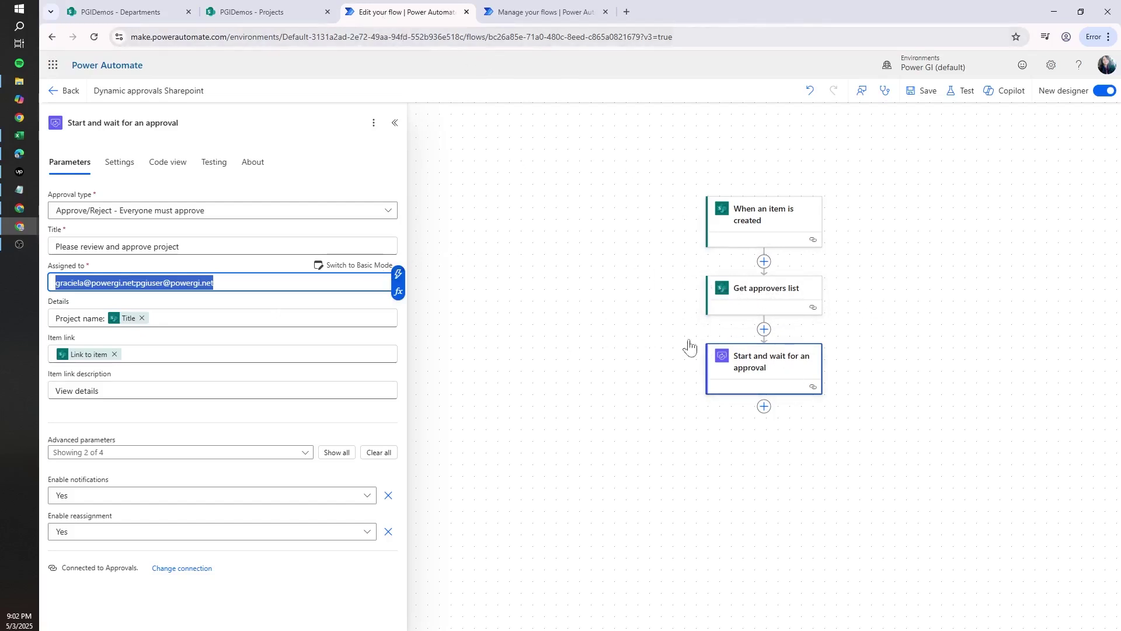
pyautogui.press('End')
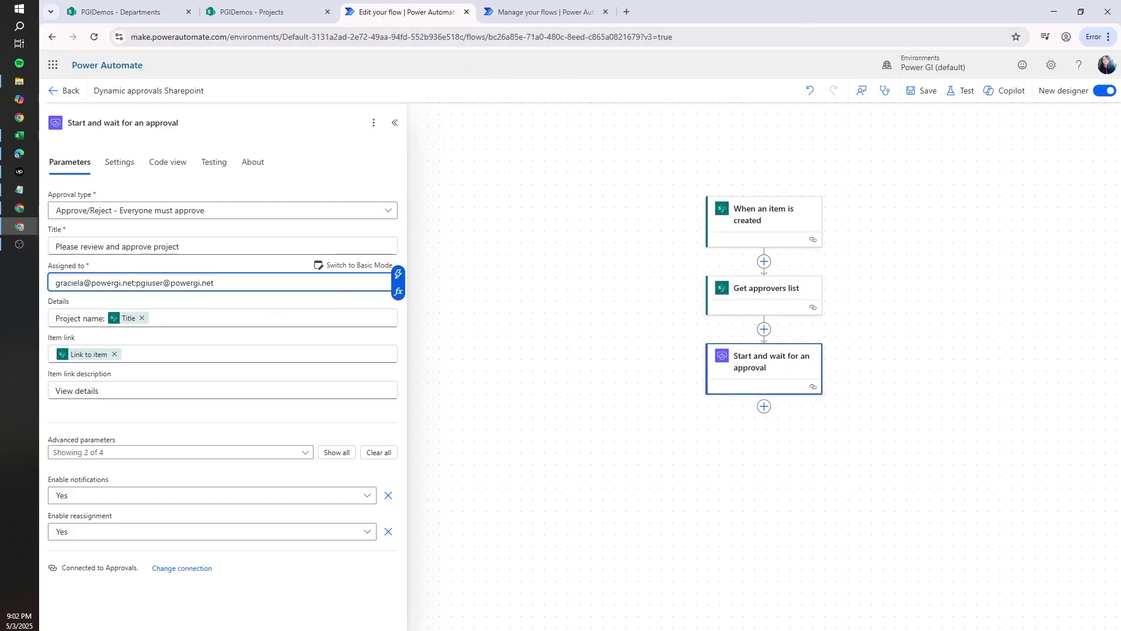
pyautogui.hotkey('ctrl', 'shift', 'Left')
pyautogui.hotkey('ctrl', 'shift', 'Left')
pyautogui.hotkey('ctrl', 'shift', 'Left')
pyautogui.hotkey('ctrl', 'shift', 'Left')
pyautogui.hotkey('ctrl', 'shift', 'Left')
pyautogui.hotkey('ctrl', 'shift', 'Left')
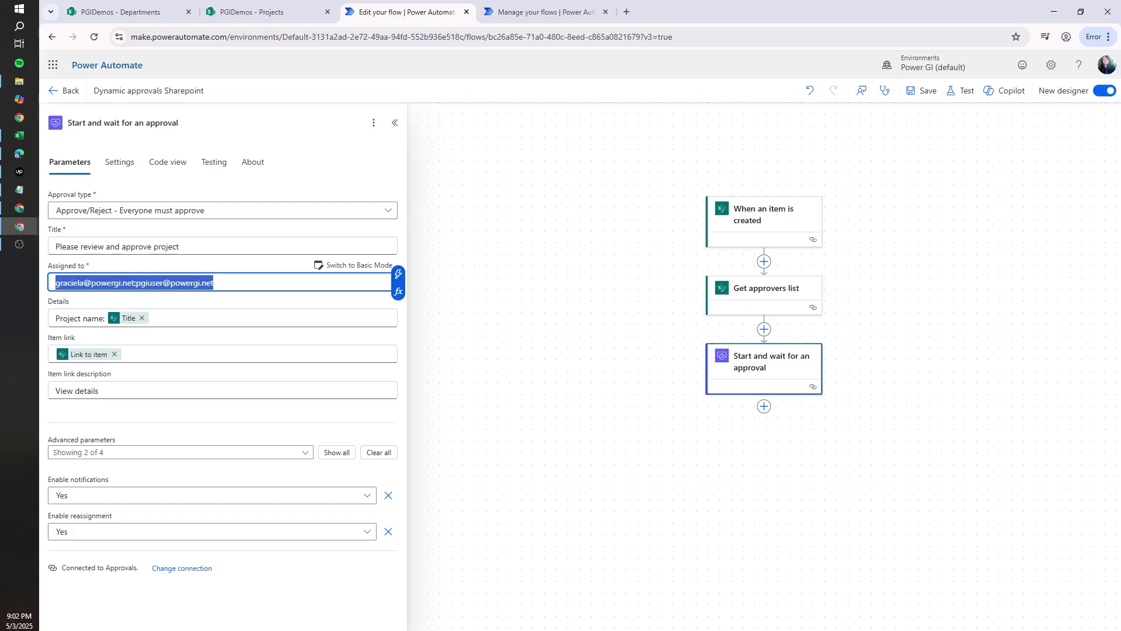
pyautogui.click(677, 376)
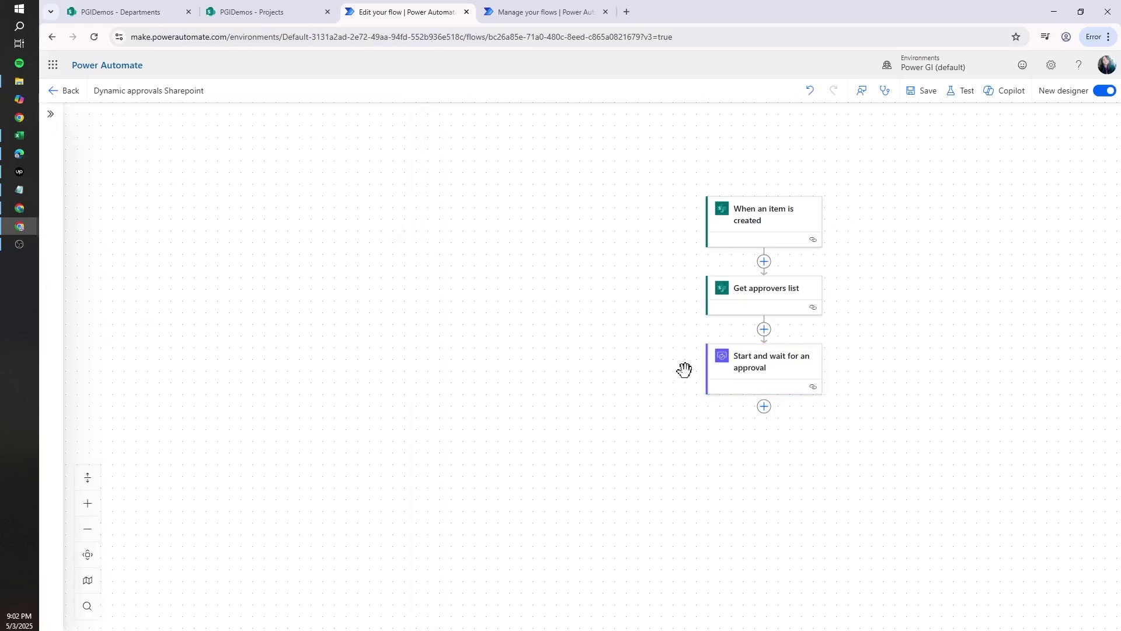
# Mark the Data Operation connector as a favorite and insert its Select action between Get approvers list and Start and wait for an approval.
pyautogui.click(764, 332)
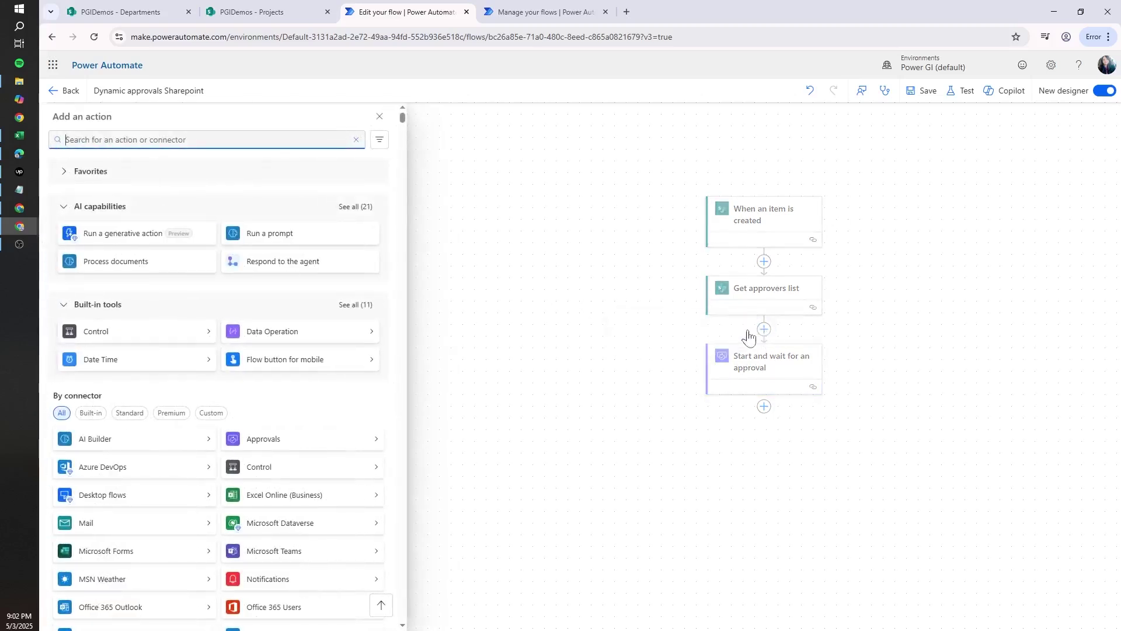
pyautogui.write('select')
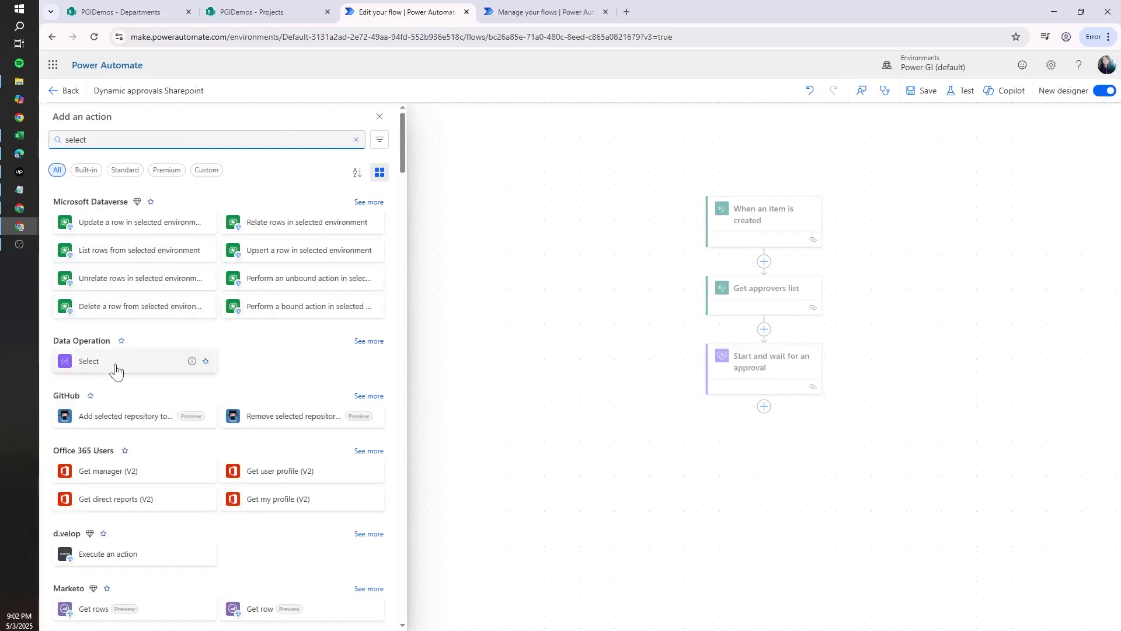
pyautogui.click(122, 341)
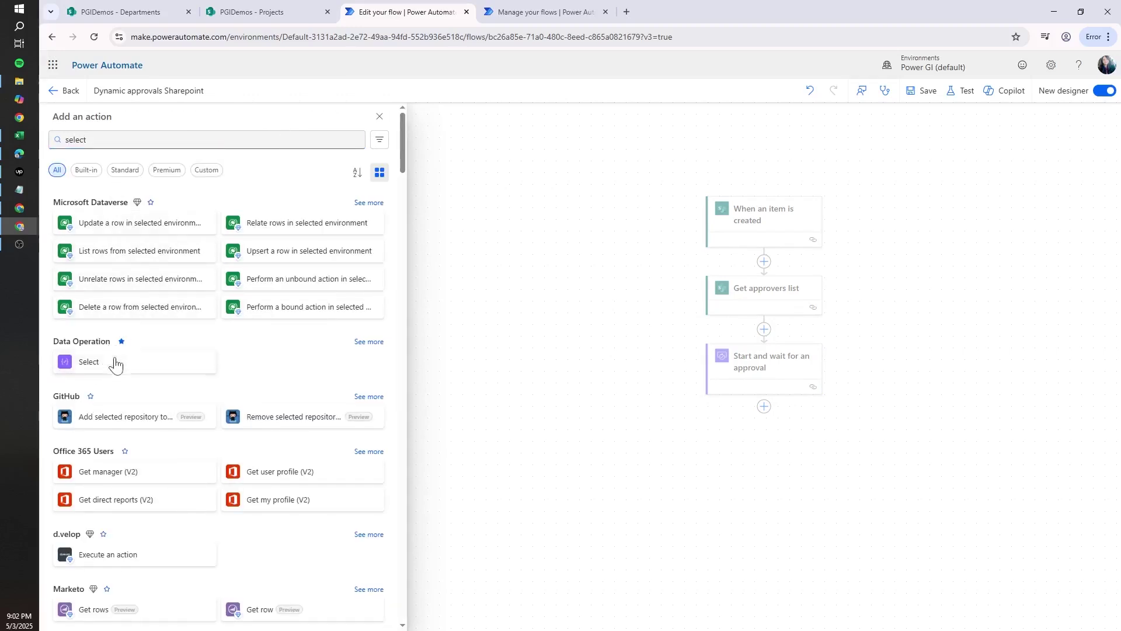
pyautogui.click(115, 363)
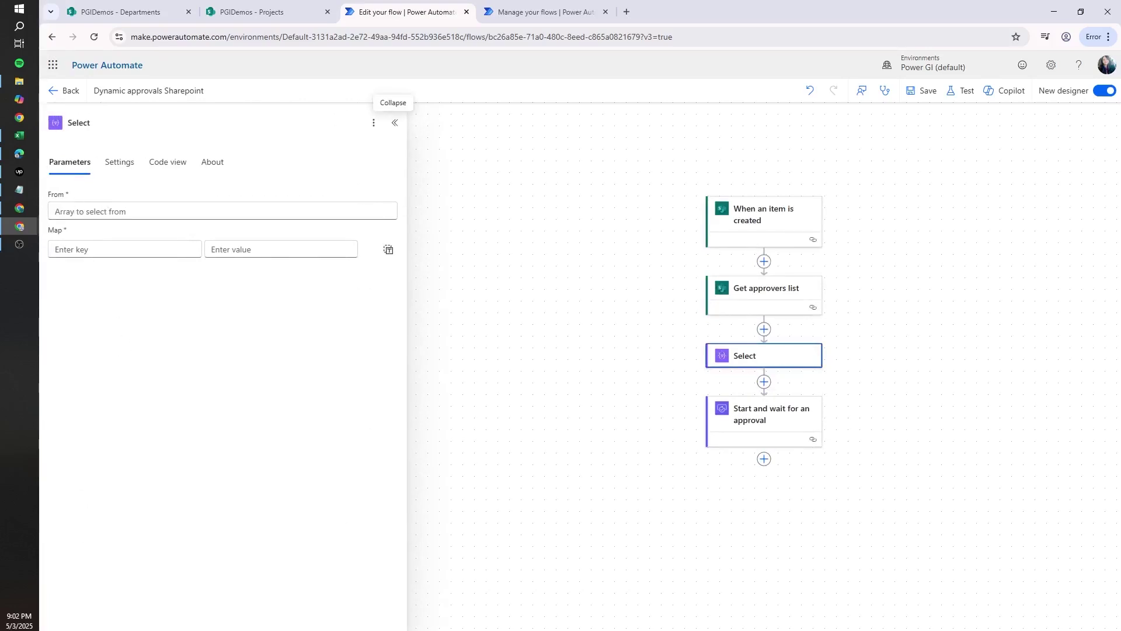
# Examine the Email entries in the Approvers array of the test run's Get approvers list raw outputs, and return to the flow editor.
pyautogui.hotkey('ctrl', 'Tab')
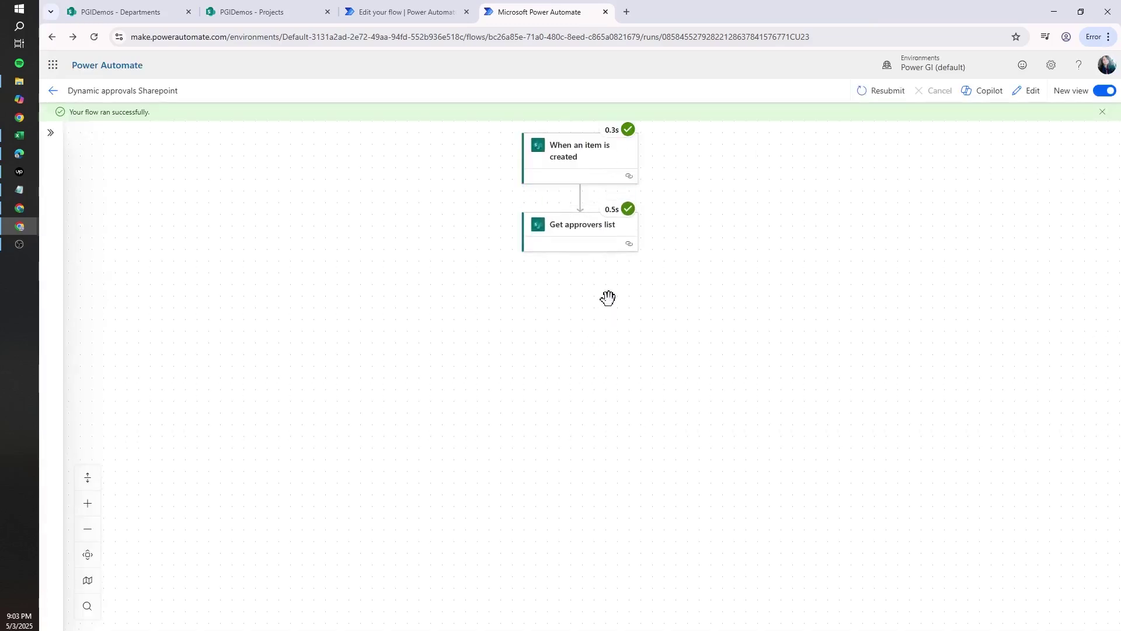
pyautogui.click(595, 245)
pyautogui.click(357, 528)
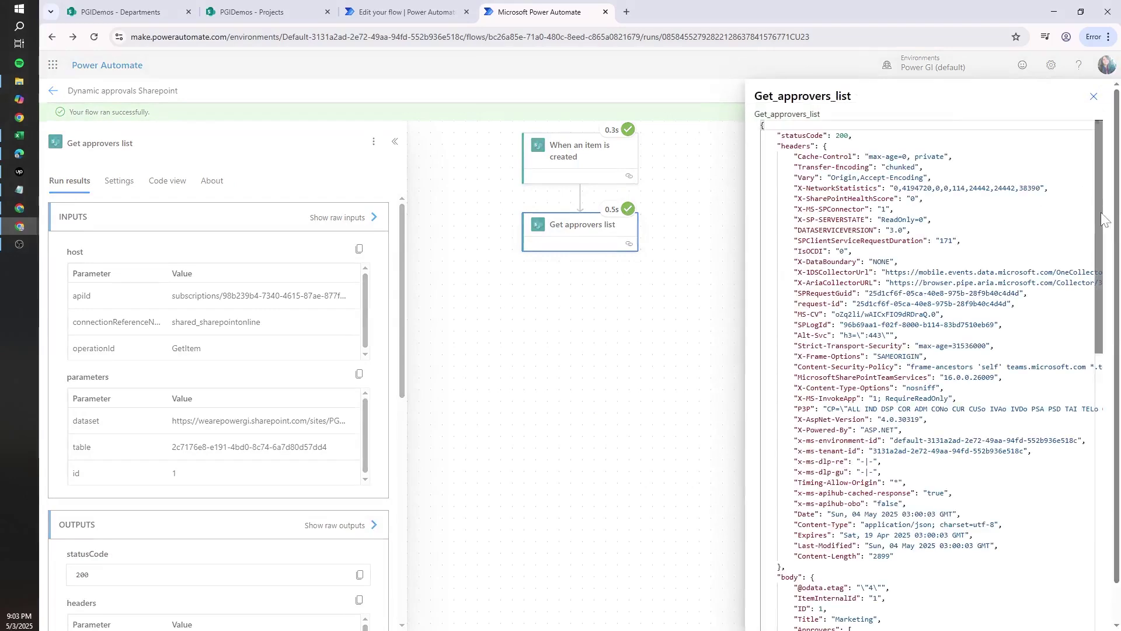
pyautogui.scroll(-3, 1098, 263)
pyautogui.scroll(-3, 940, 374)
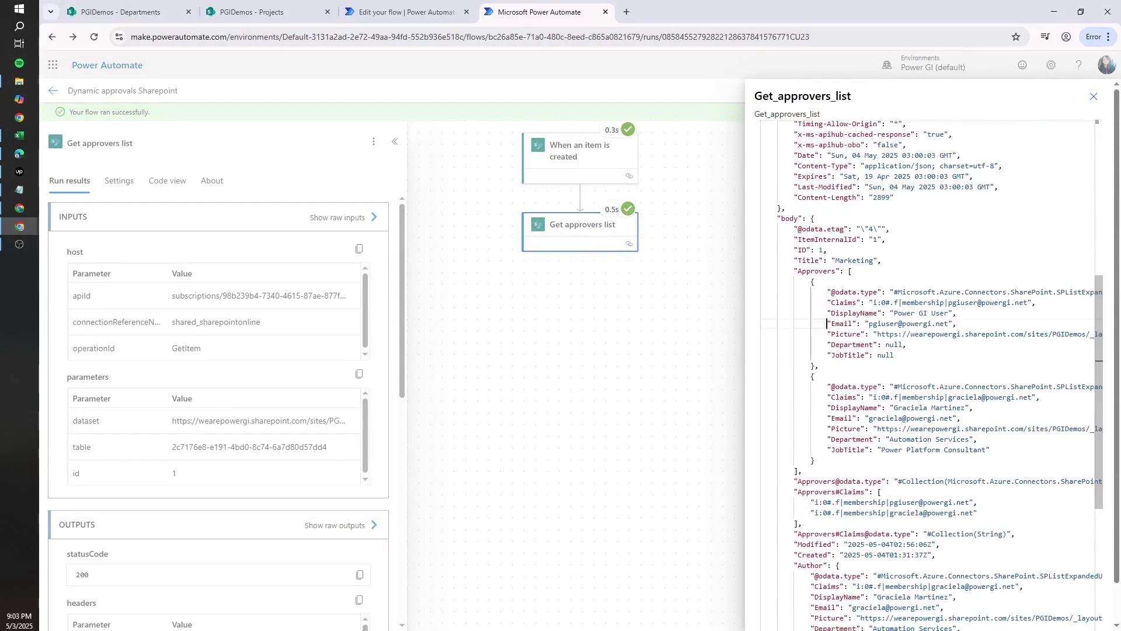
pyautogui.moveTo(828, 324); pyautogui.dragTo(956, 324)
pyautogui.moveTo(807, 418); pyautogui.dragTo(959, 418)
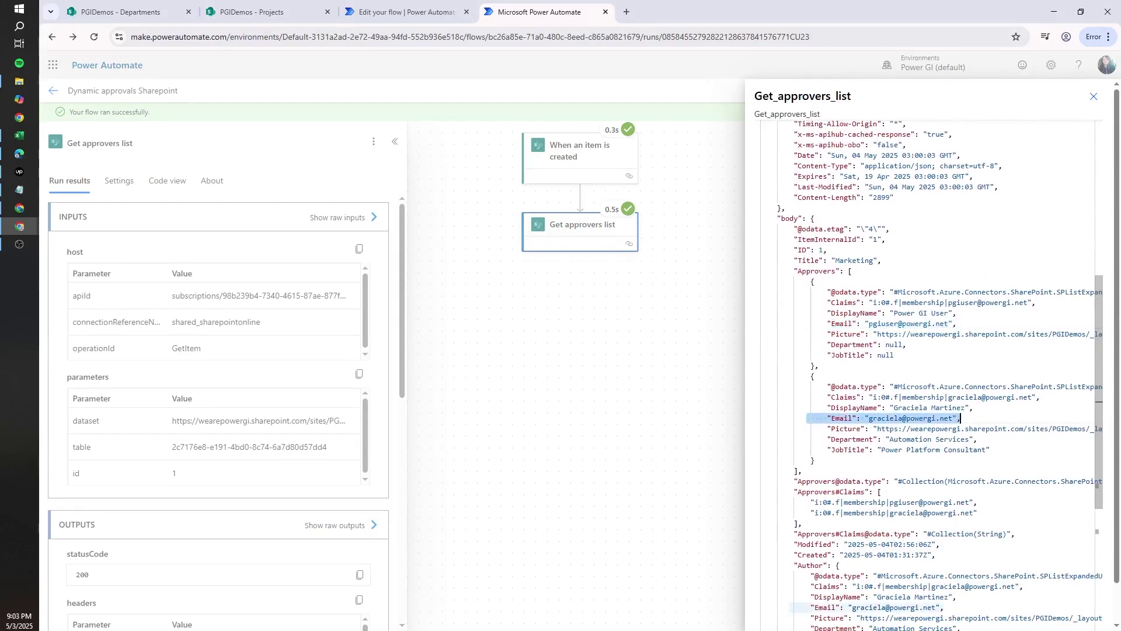
pyautogui.click(395, 8)
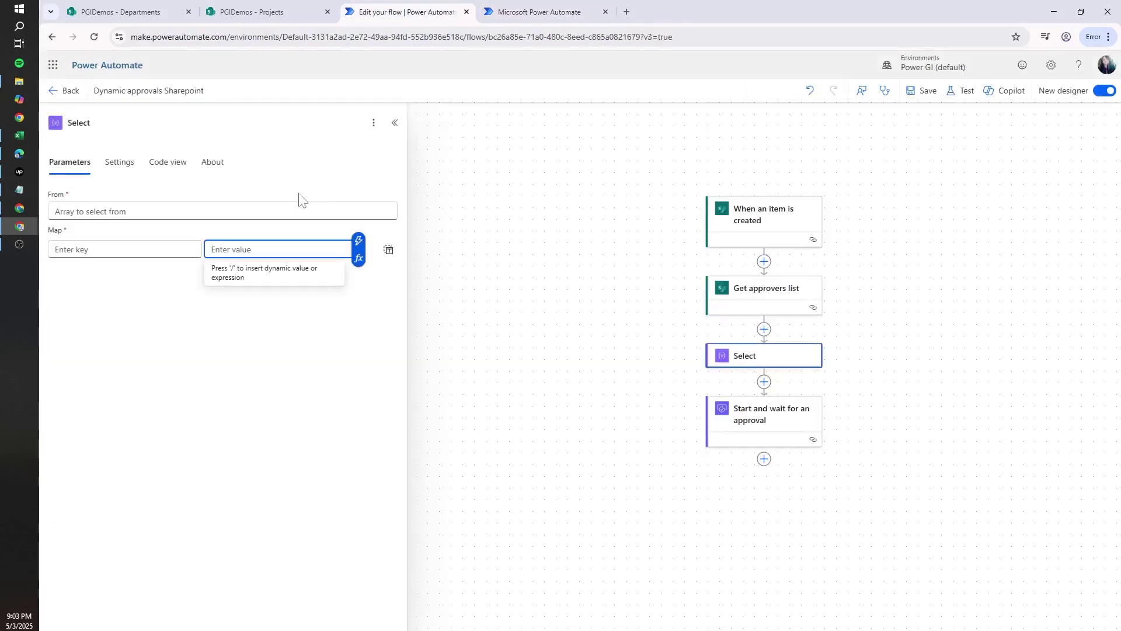
# Set the Select action's From input to Approvers of Get approvers list, checking the Email property in the test run's raw outputs.
pyautogui.click(87, 206)
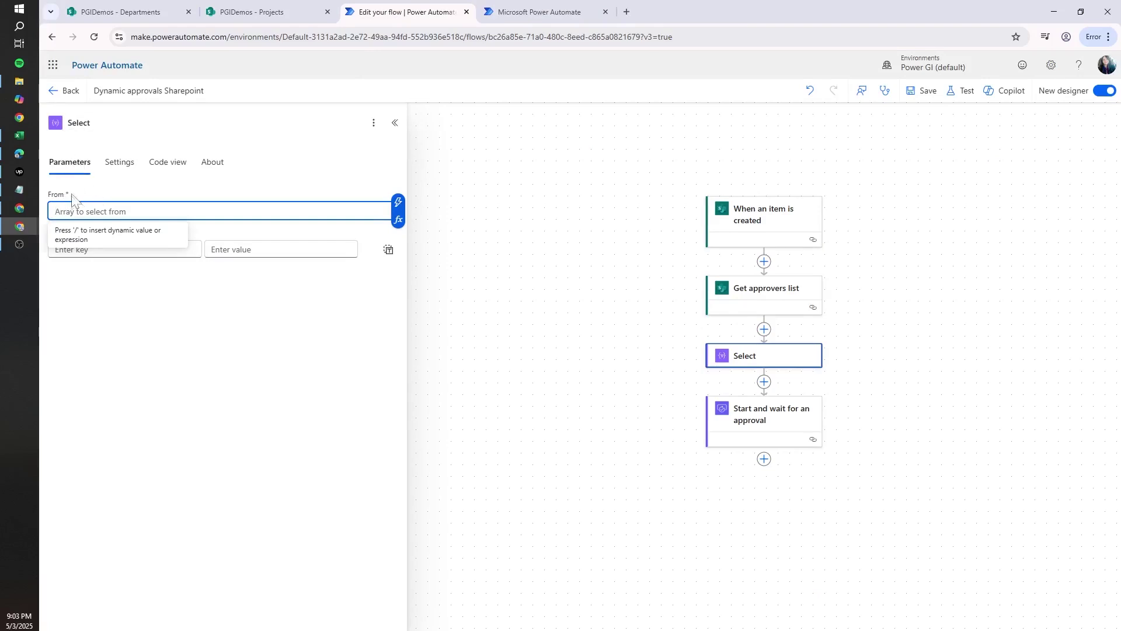
pyautogui.click(398, 202)
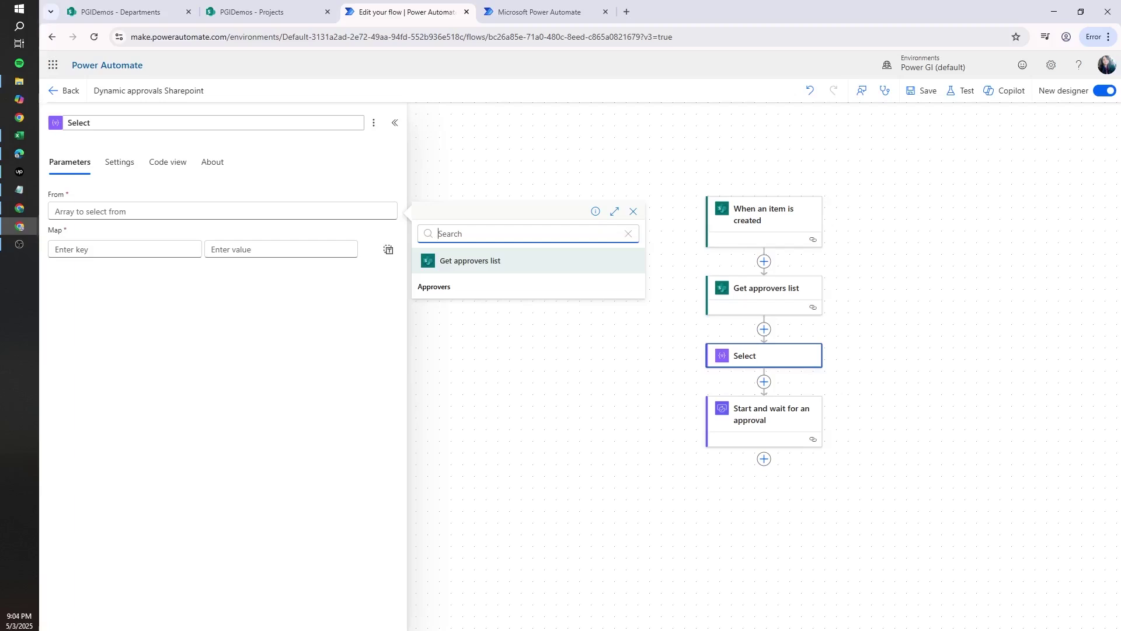
pyautogui.click(539, 12)
pyautogui.doubleClick(848, 418)
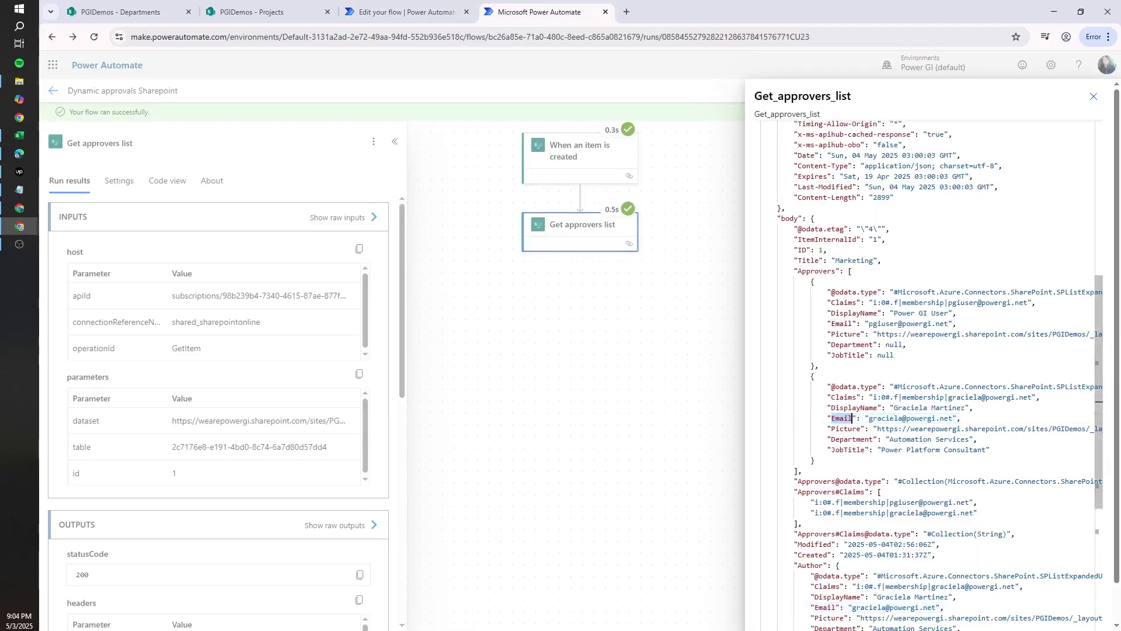
pyautogui.click(401, 8)
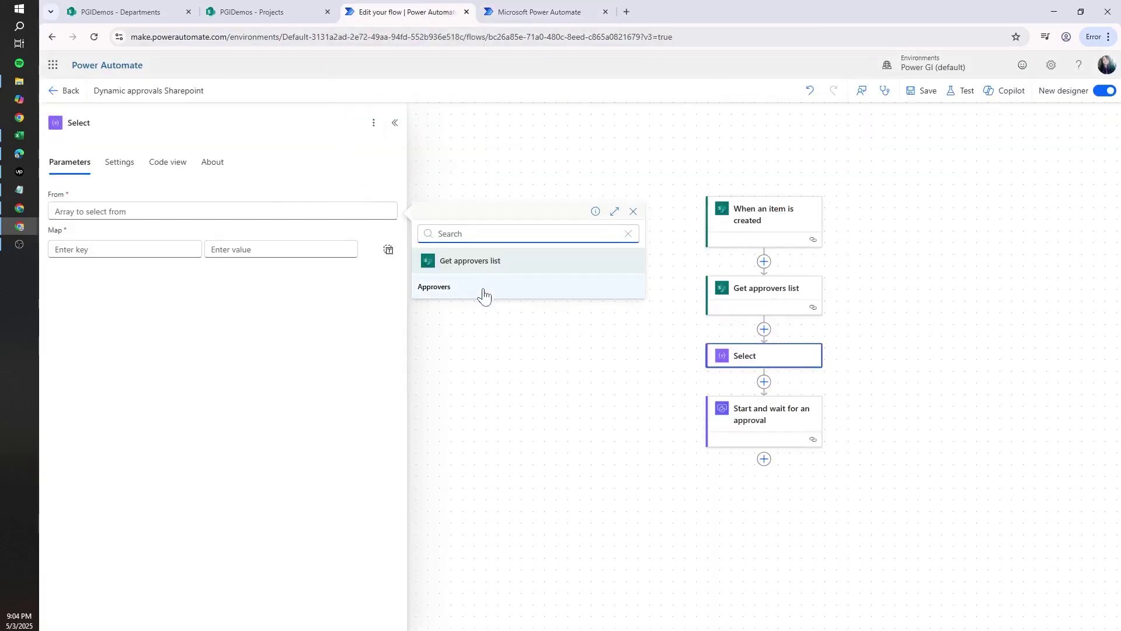
pyautogui.click(482, 289)
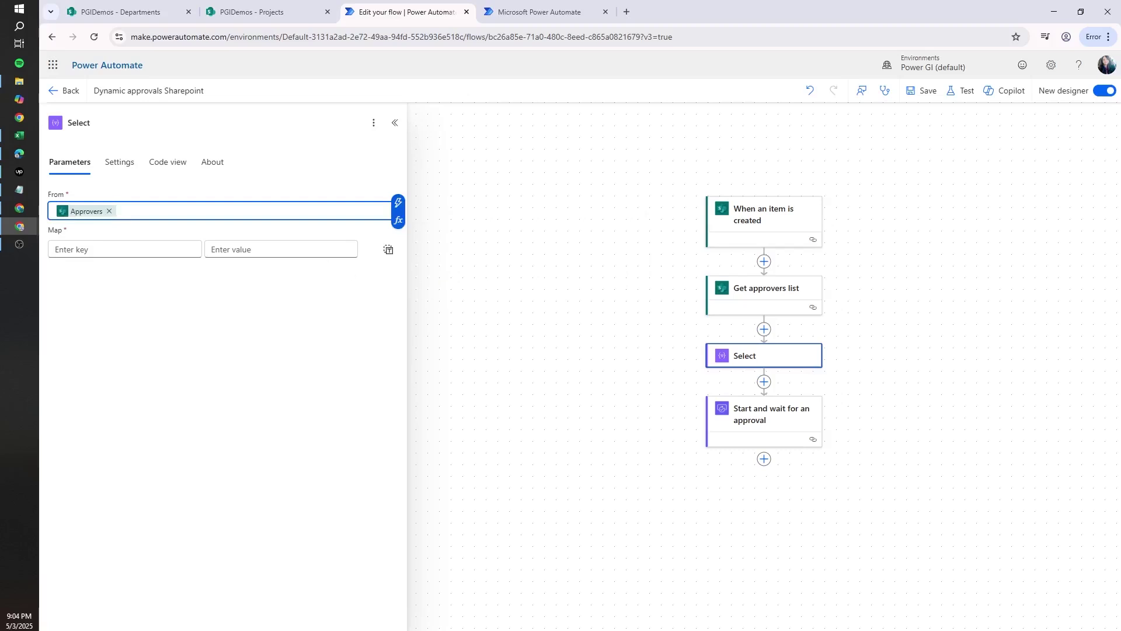
# Map the key email to the Approvers Email value of Get approvers list in the Select action.
pyautogui.click(117, 250)
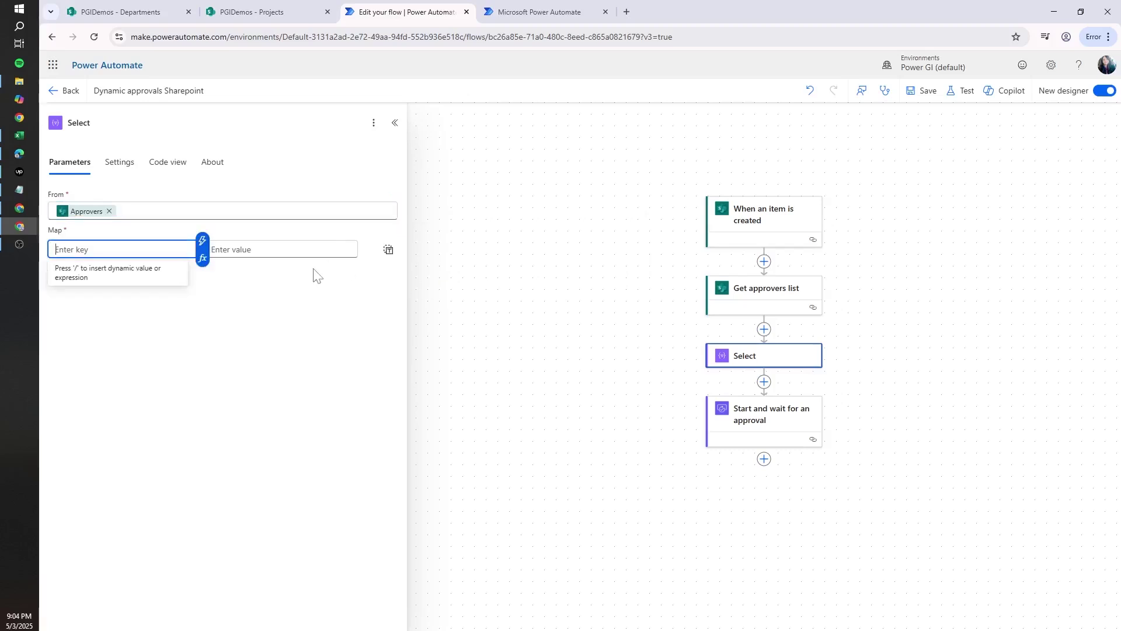
pyautogui.click(281, 250)
pyautogui.click(358, 241)
pyautogui.write('email')
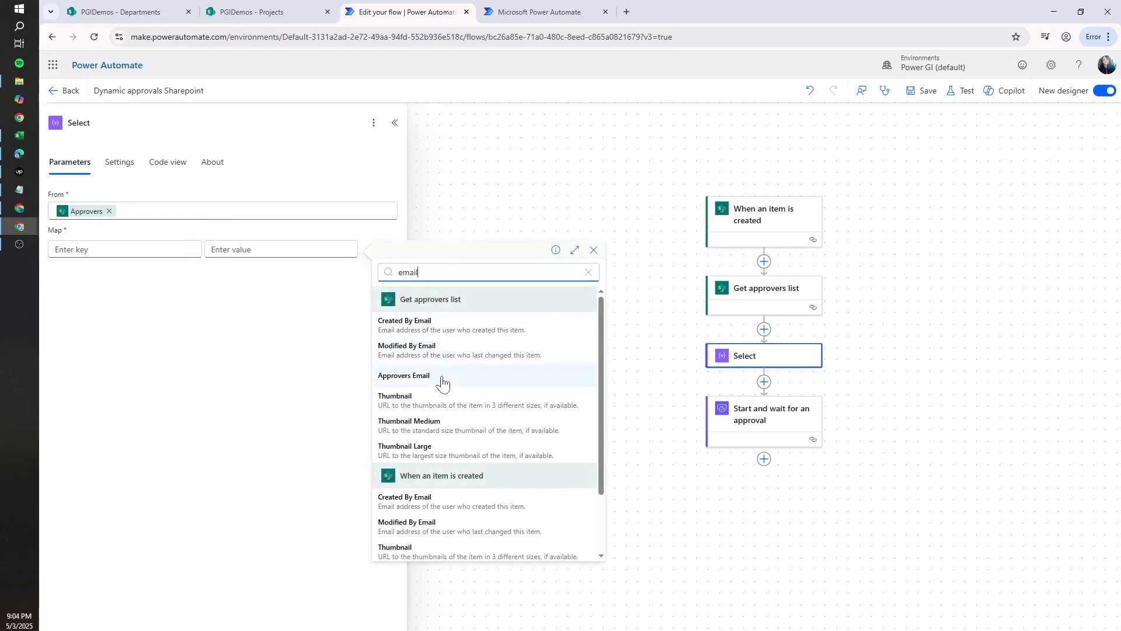
pyautogui.click(440, 373)
pyautogui.click(125, 250)
pyautogui.write('ema')
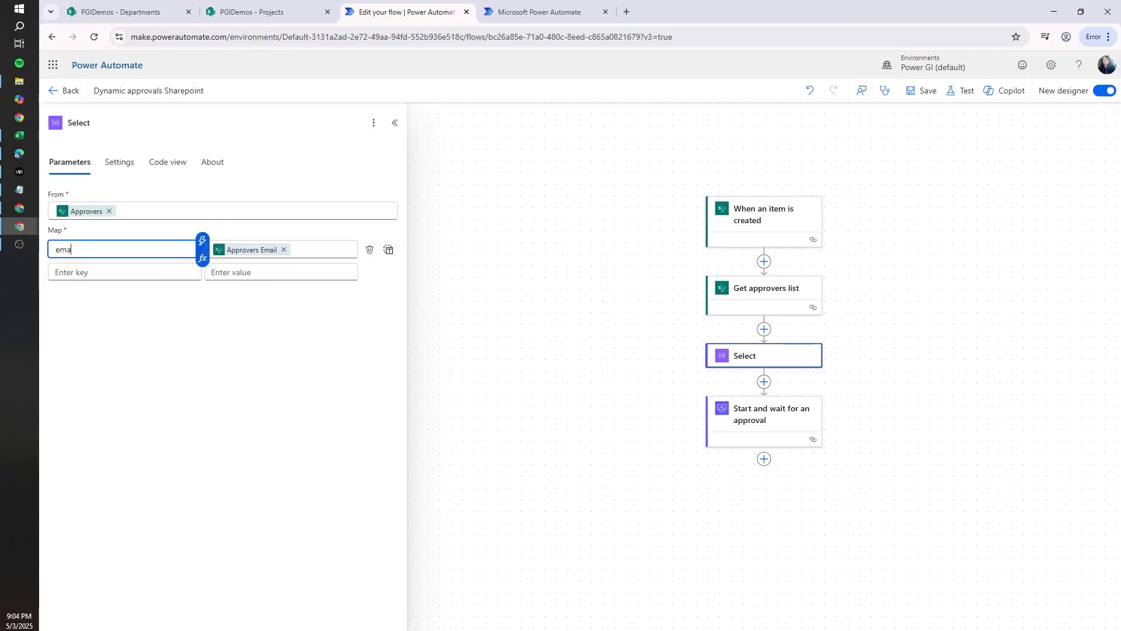
pyautogui.write('il')
# Test the flow and examine the email entries in the Select action's inputs and raw outputs.
pyautogui.click(961, 90)
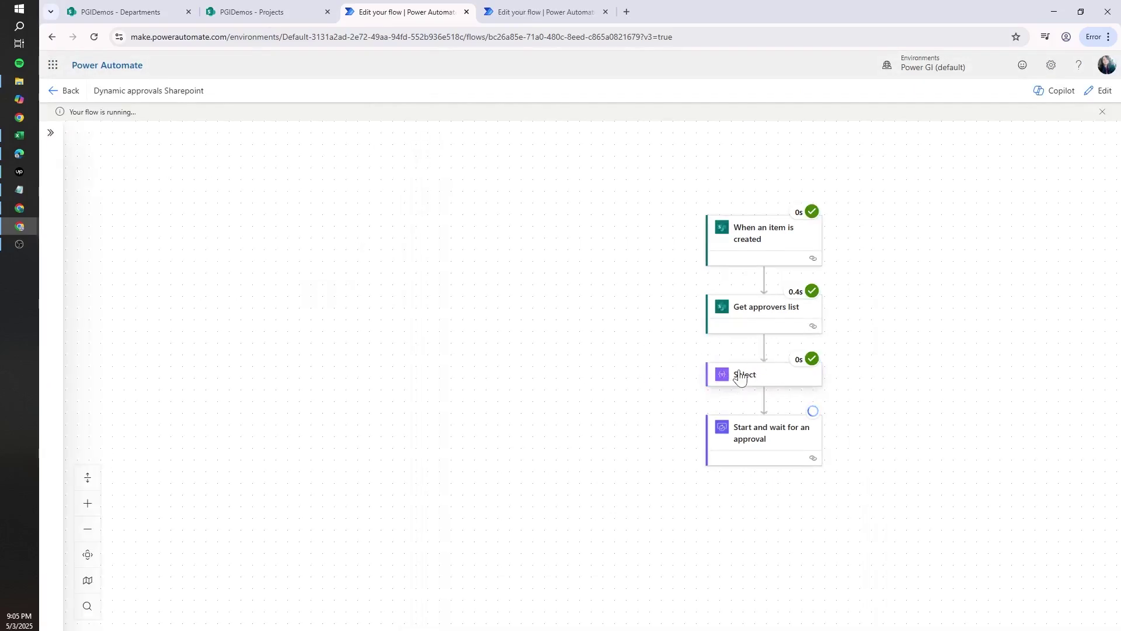
pyautogui.click(741, 377)
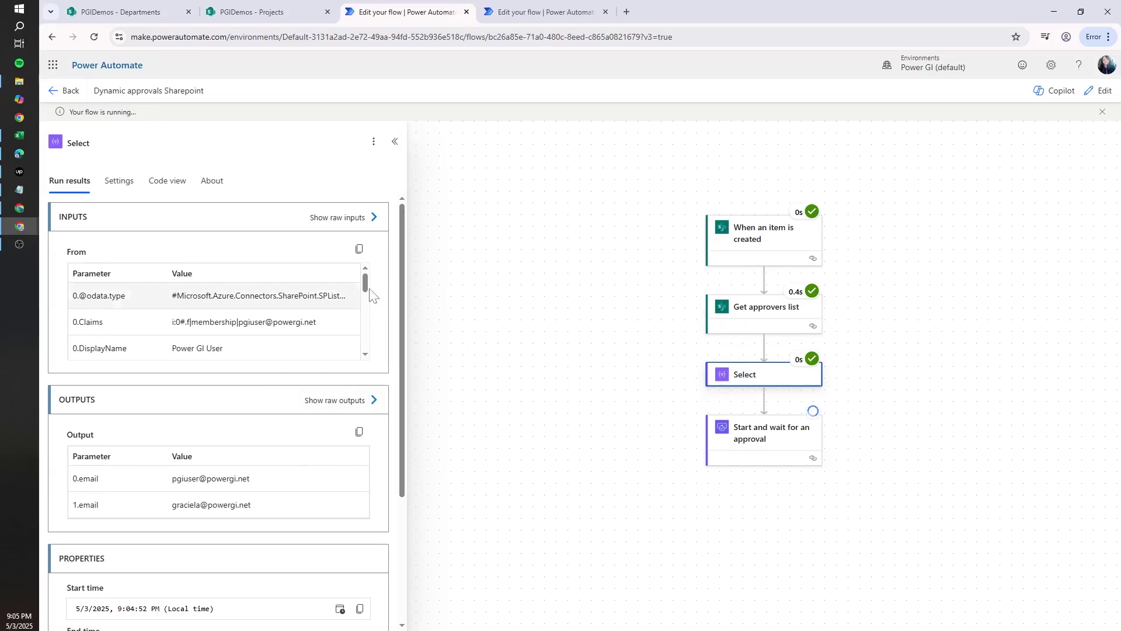
pyautogui.moveTo(364, 284); pyautogui.dragTo(350, 348)
pyautogui.scroll(-1, 353, 353)
pyautogui.scroll(5, 354, 327)
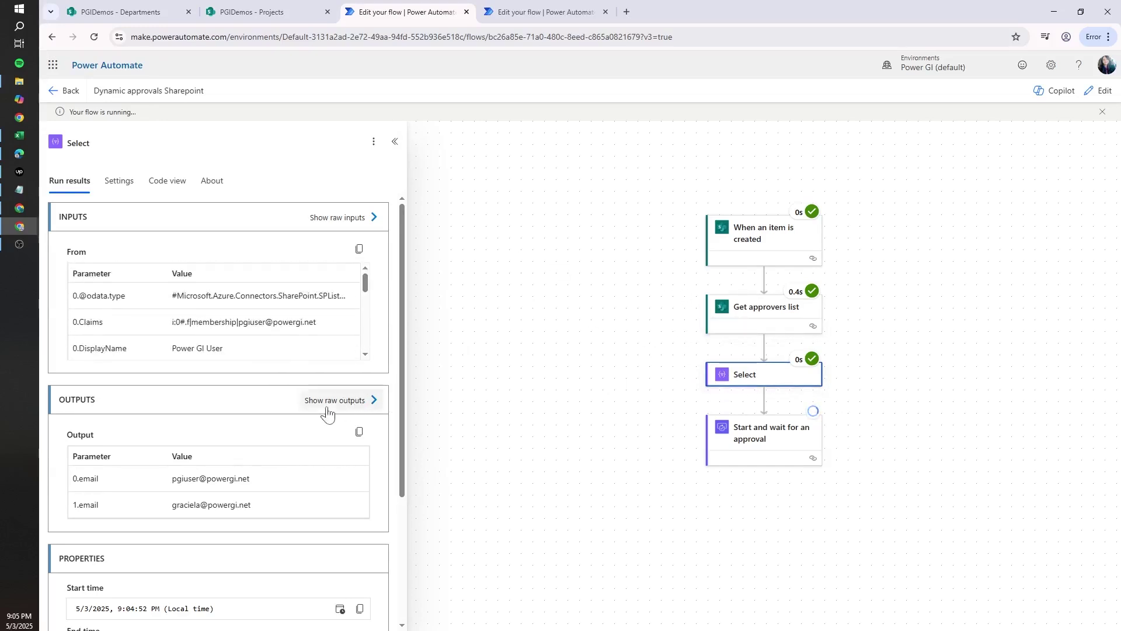
pyautogui.click(350, 403)
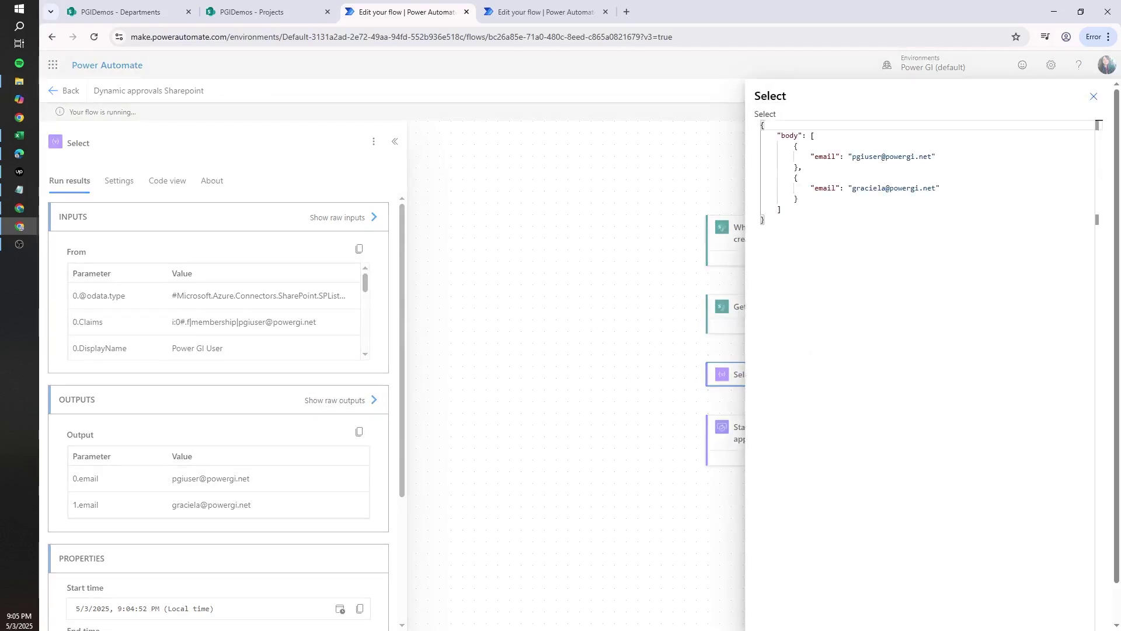
pyautogui.moveTo(798, 156); pyautogui.dragTo(940, 188)
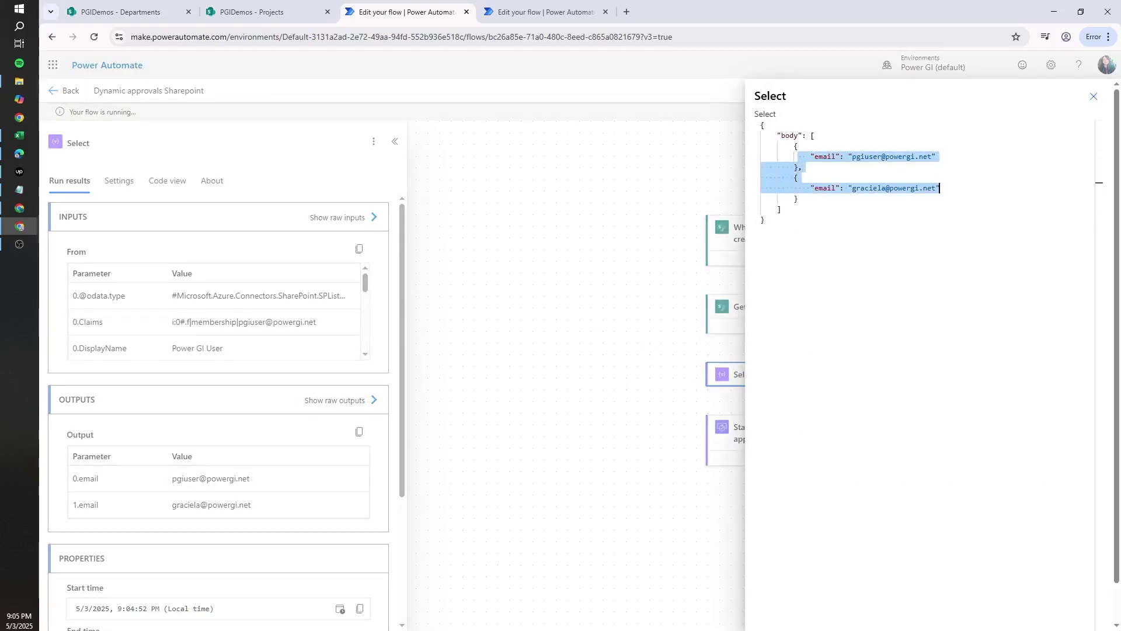
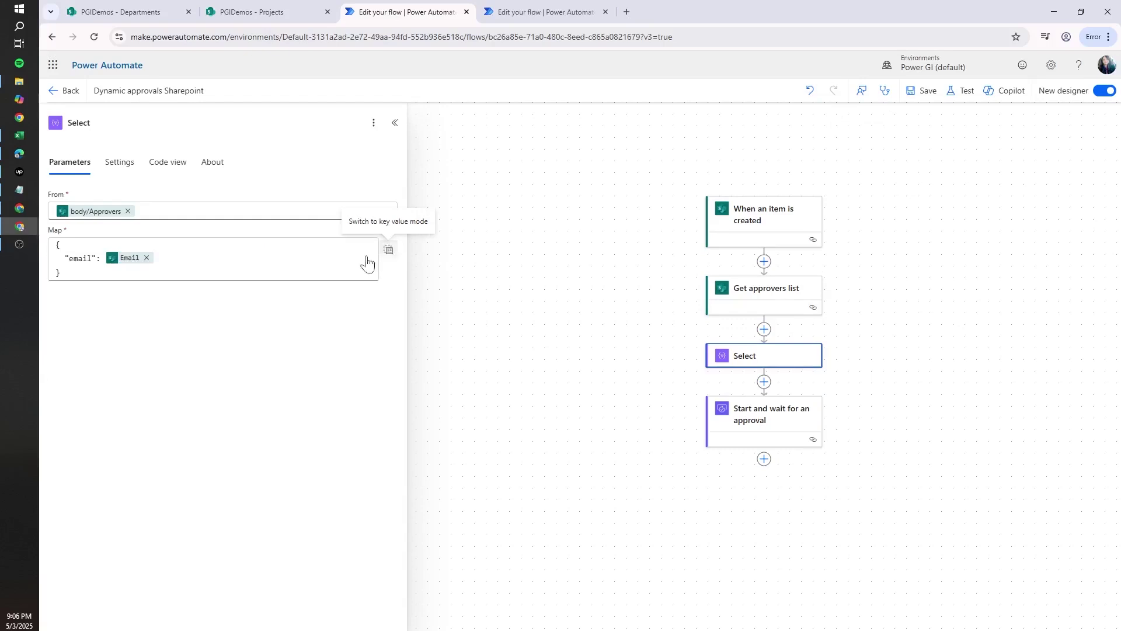
# Try to reduce the Select action's Map in text mode to only the Email value and save the flow.
pyautogui.moveTo(102, 258); pyautogui.dragTo(61, 256)
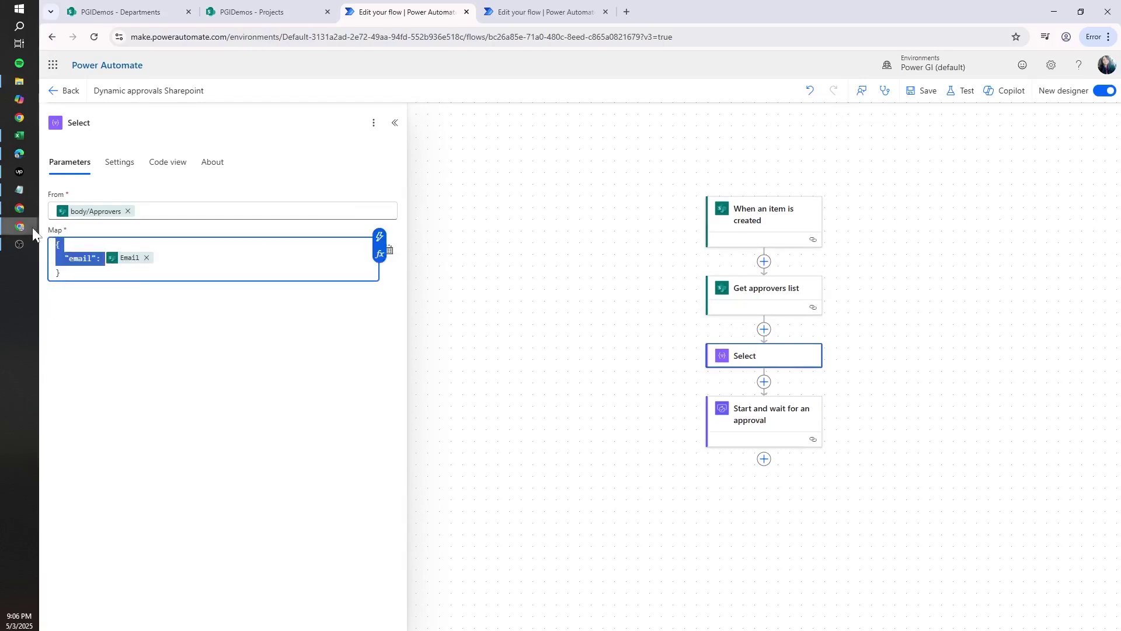
pyautogui.moveTo(19, 226)
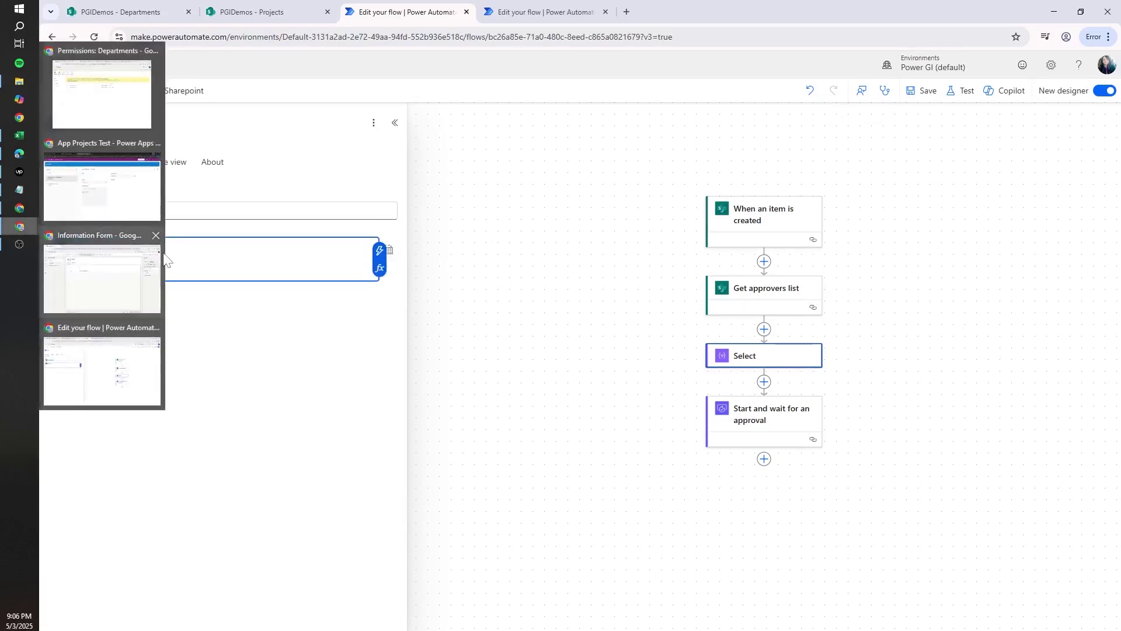
pyautogui.press('BackSpace')
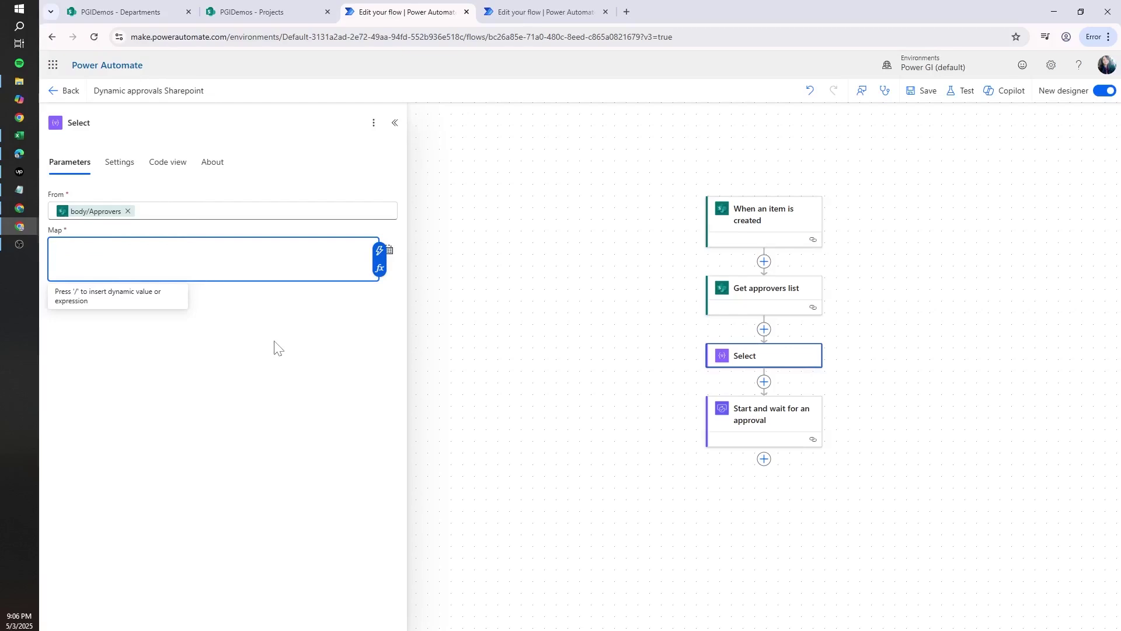
pyautogui.hotkey('ctrl', 'z')
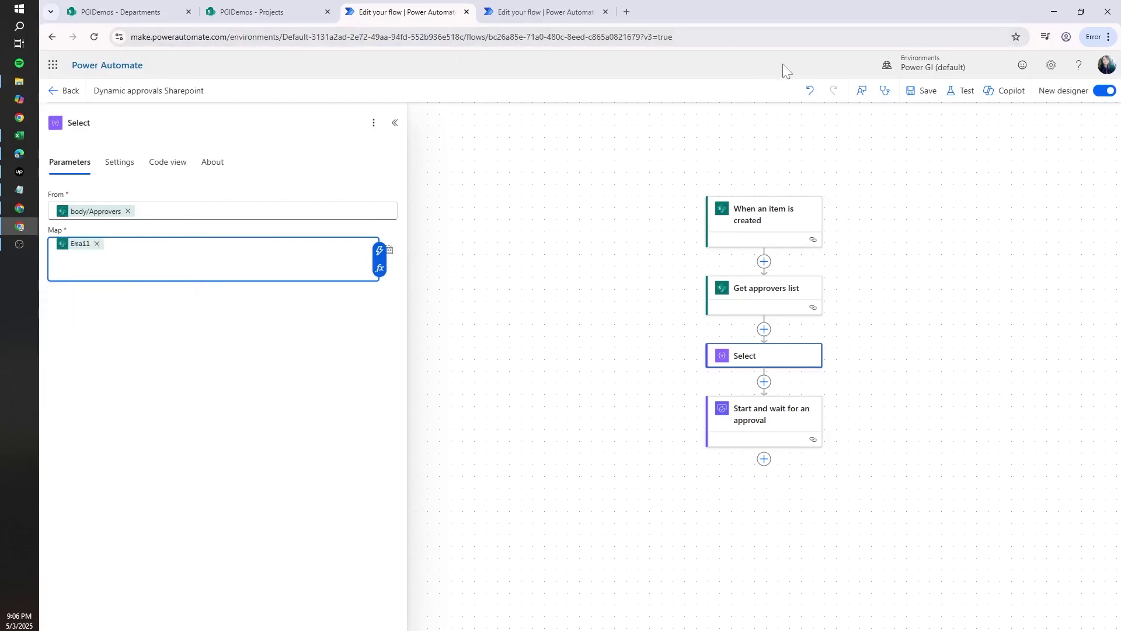
pyautogui.click(928, 92)
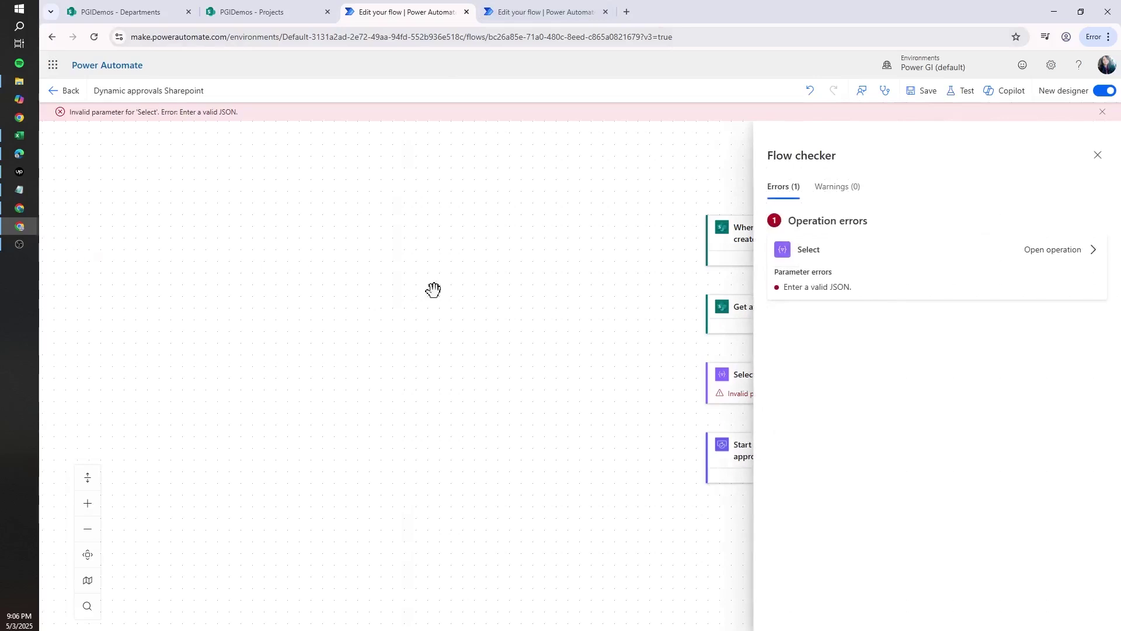
pyautogui.click(745, 378)
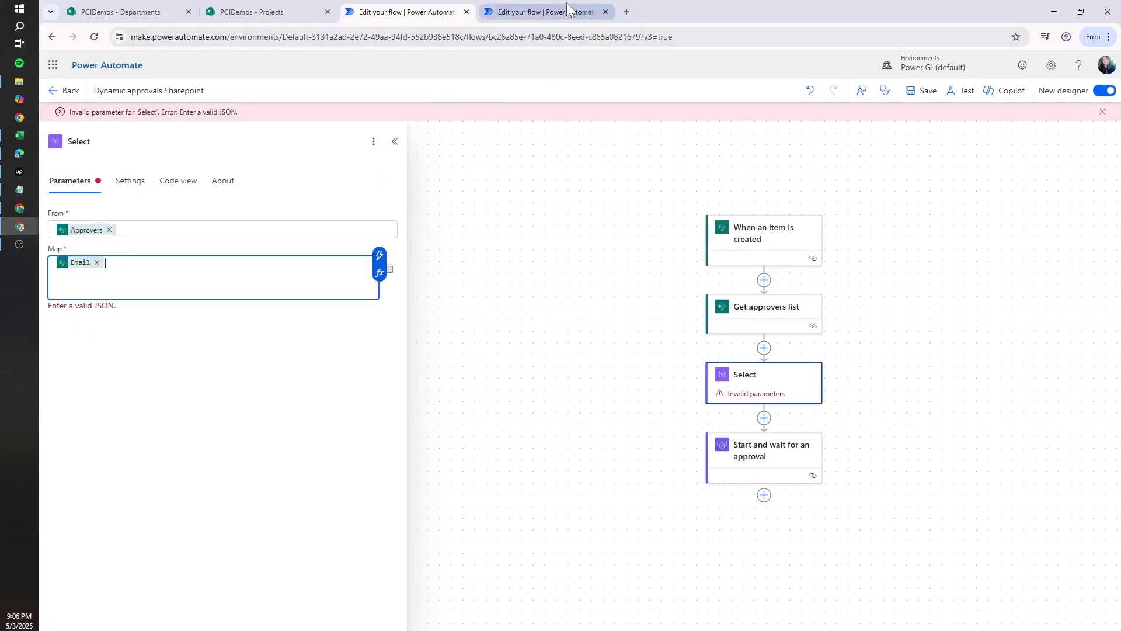
# Switch the flow to the classic designer without saving the changes.
pyautogui.click(1106, 91)
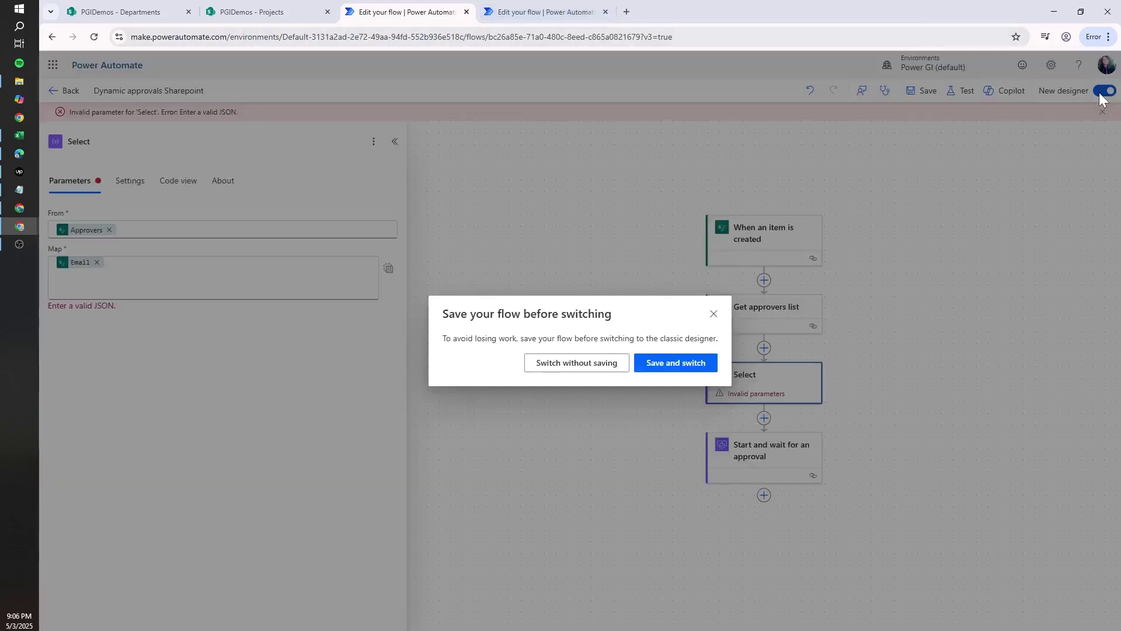
pyautogui.click(591, 368)
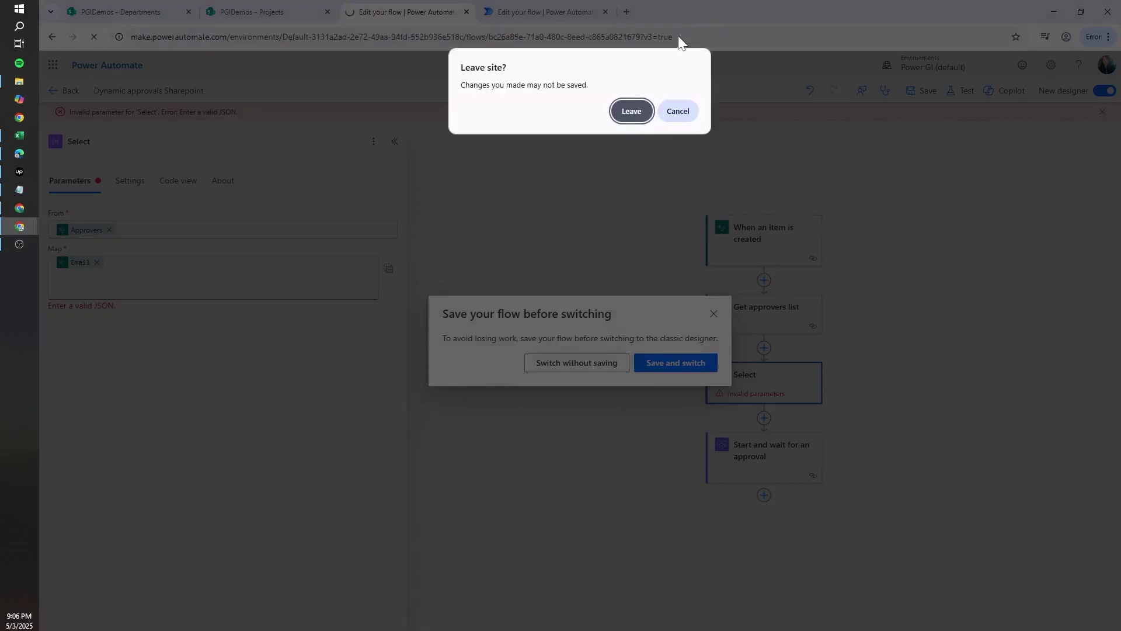
pyautogui.click(632, 111)
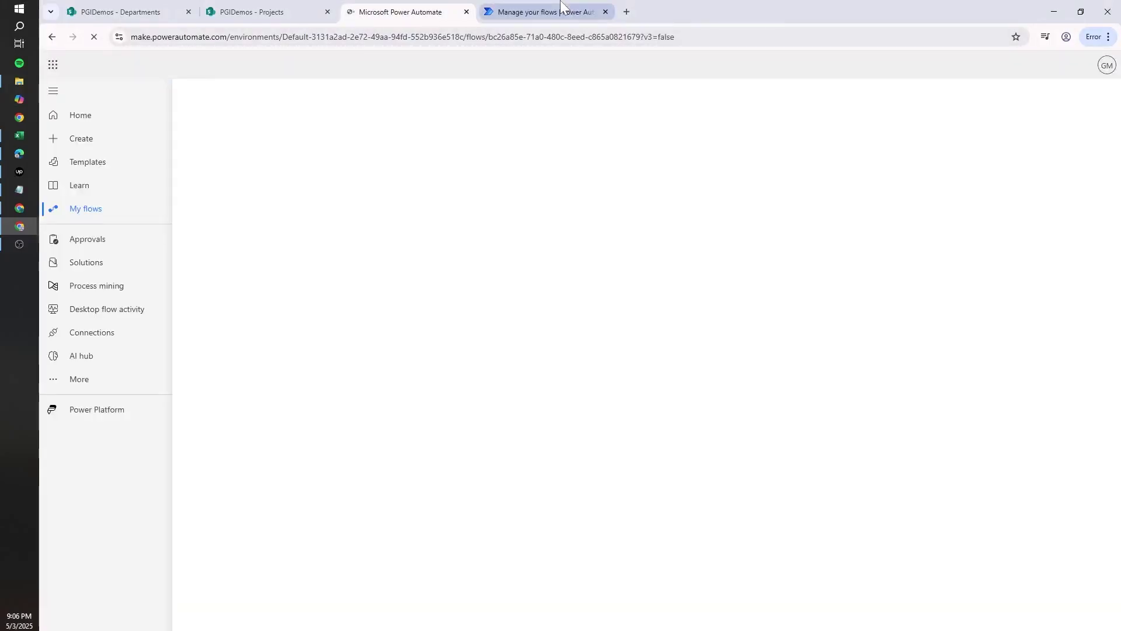
# Copy the body array from the Select action's raw outputs in the test run and paste it over the text in Notepad.
pyautogui.click(560, 9)
pyautogui.click(584, 303)
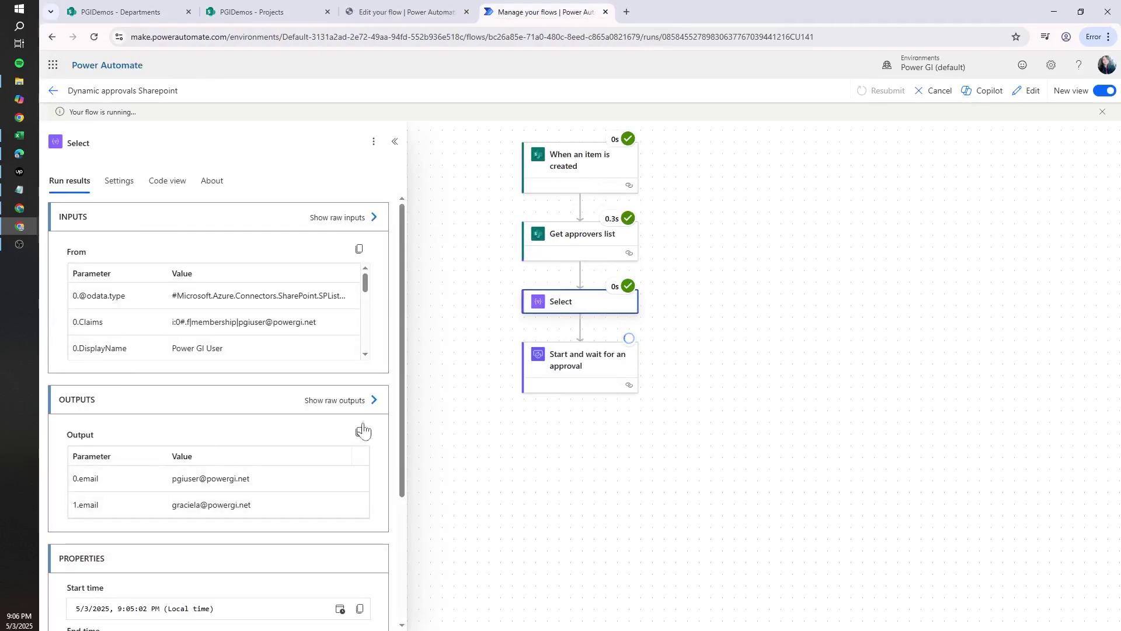
pyautogui.click(362, 407)
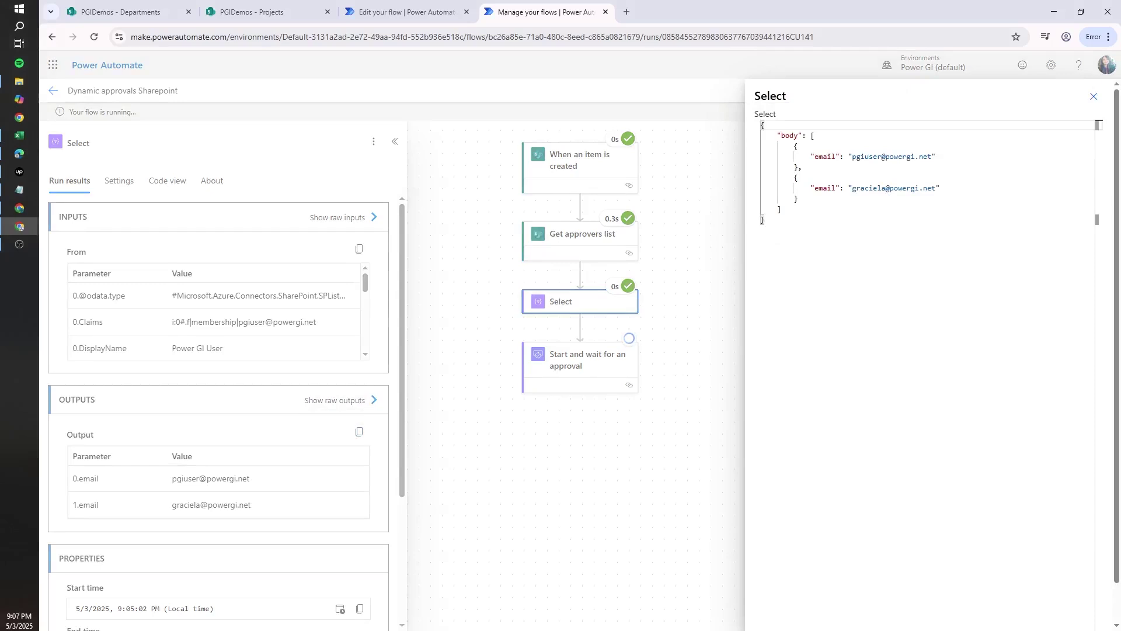
pyautogui.moveTo(811, 135); pyautogui.dragTo(781, 210)
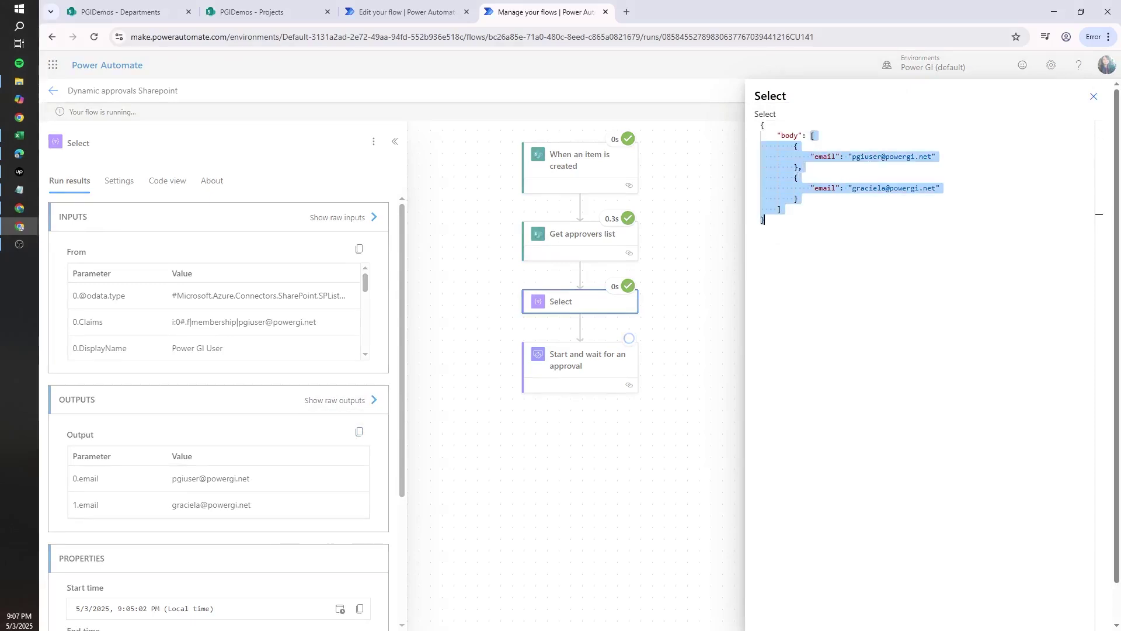
pyautogui.moveTo(812, 136); pyautogui.dragTo(781, 209)
pyautogui.hotkey('ctrl', 'c')
pyautogui.click(20, 189)
pyautogui.hotkey('ctrl', 'a')
pyautogui.hotkey('ctrl', 'v')
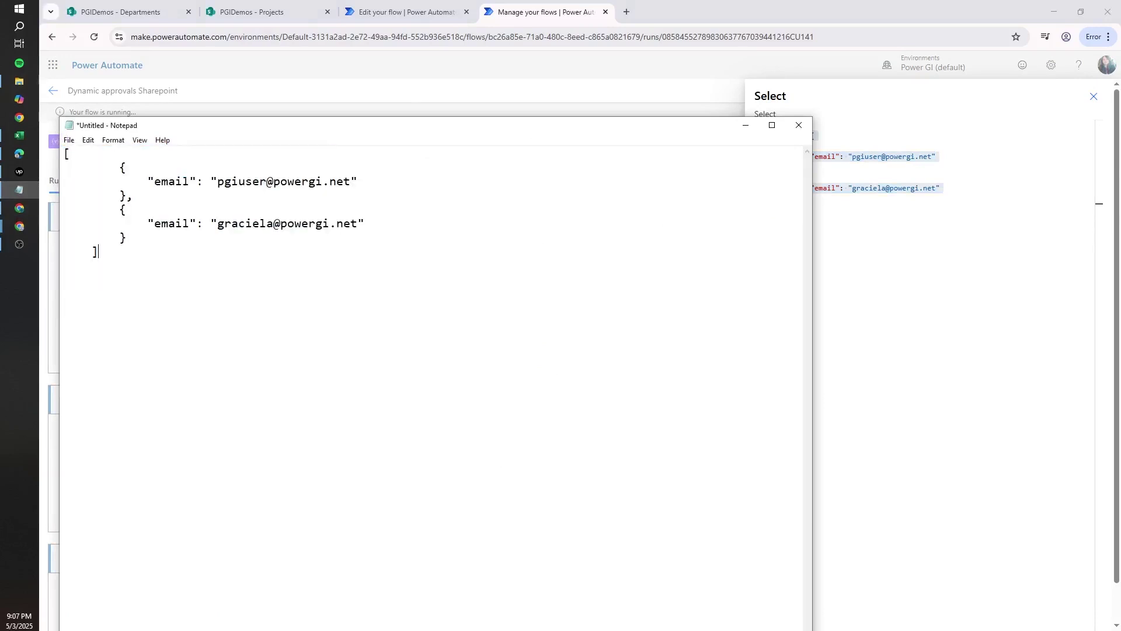
# Rewrite the array in Notepad as a one-line list of the two quoted email addresses, removing the braces and email keys.
pyautogui.moveTo(64, 153); pyautogui.dragTo(217, 181)
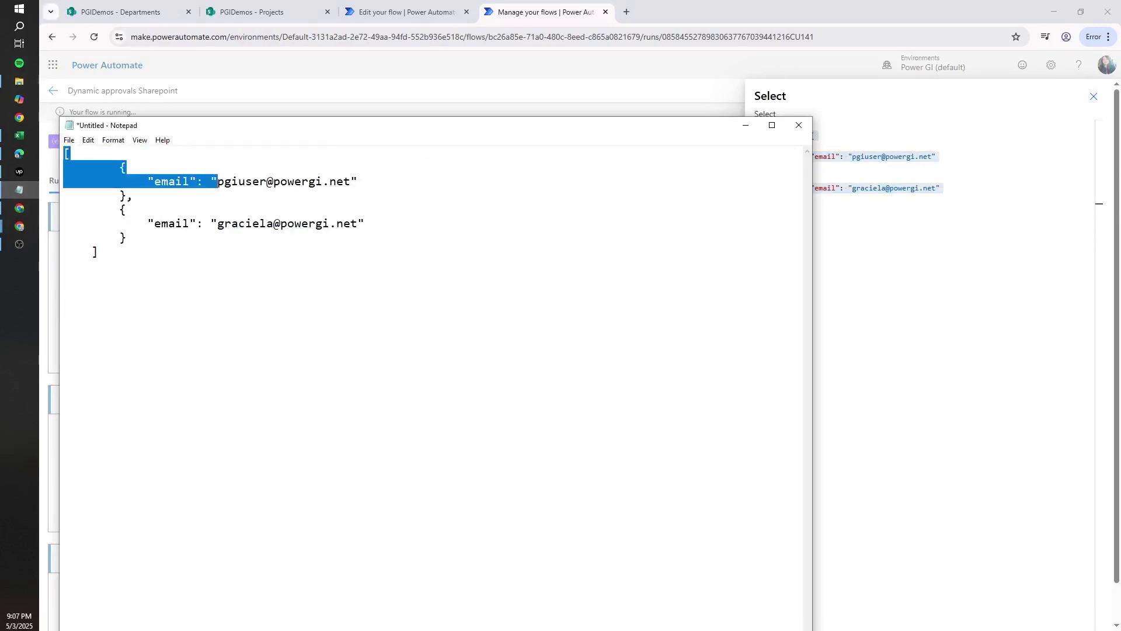
pyautogui.press('Left')
pyautogui.hotkey('shift', 'Up')
pyautogui.hotkey('shift', 'Up')
pyautogui.press('BackSpace')
pyautogui.press('End')
pyautogui.hotkey('shift', 'Down')
pyautogui.hotkey('shift', 'Down')
pyautogui.hotkey('shift', 'Down')
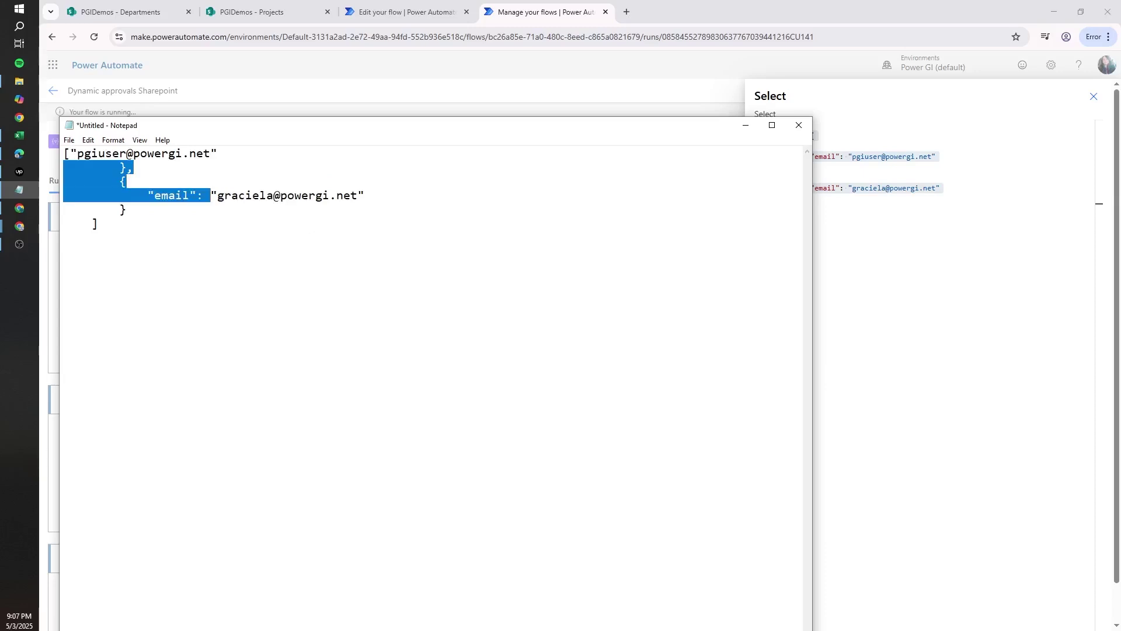
pyautogui.write(',')
pyautogui.hotkey('ctrl', 'Home')
pyautogui.hotkey('shift', 'Down')
pyautogui.hotkey('shift', 'Down')
pyautogui.press('Up')
pyautogui.hotkey('shift', 'End')
pyautogui.press('BackSpace')
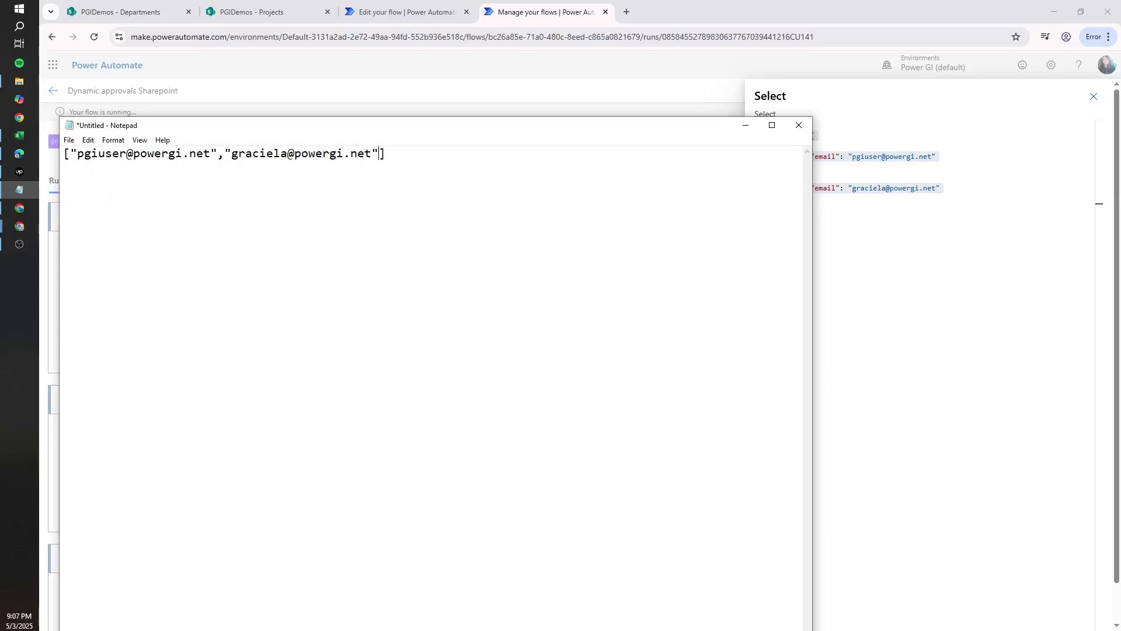
# Back in Power Automate's flow editor, reduce the Select action's Map in text mode to only the Approvers Email value and save the flow.
pyautogui.hotkey('alt', 'Tab')
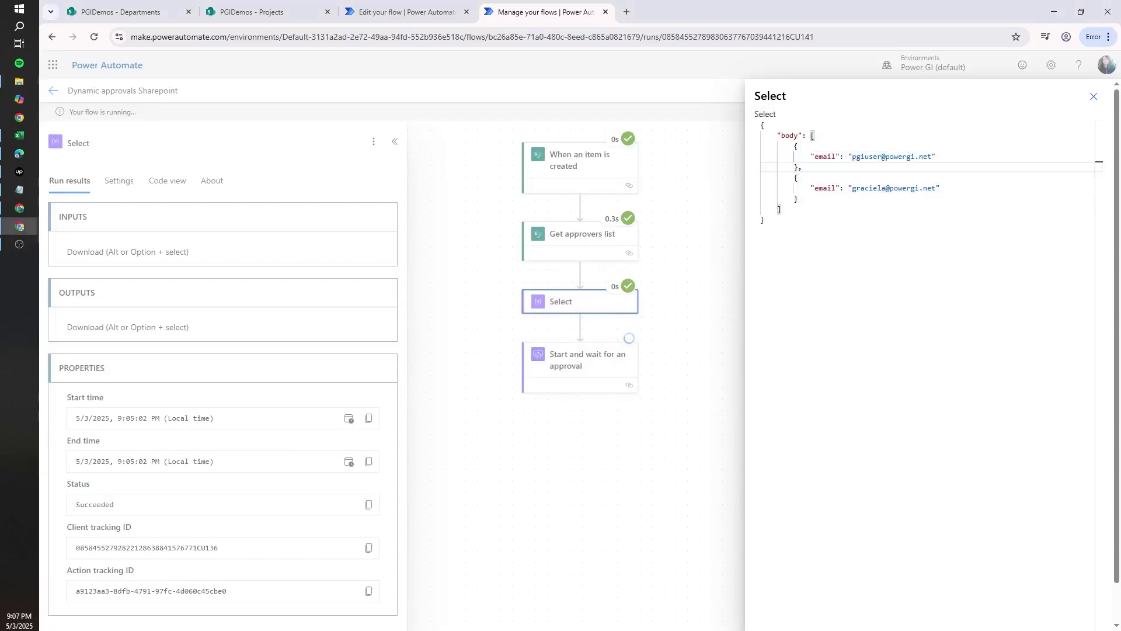
pyautogui.click(435, 11)
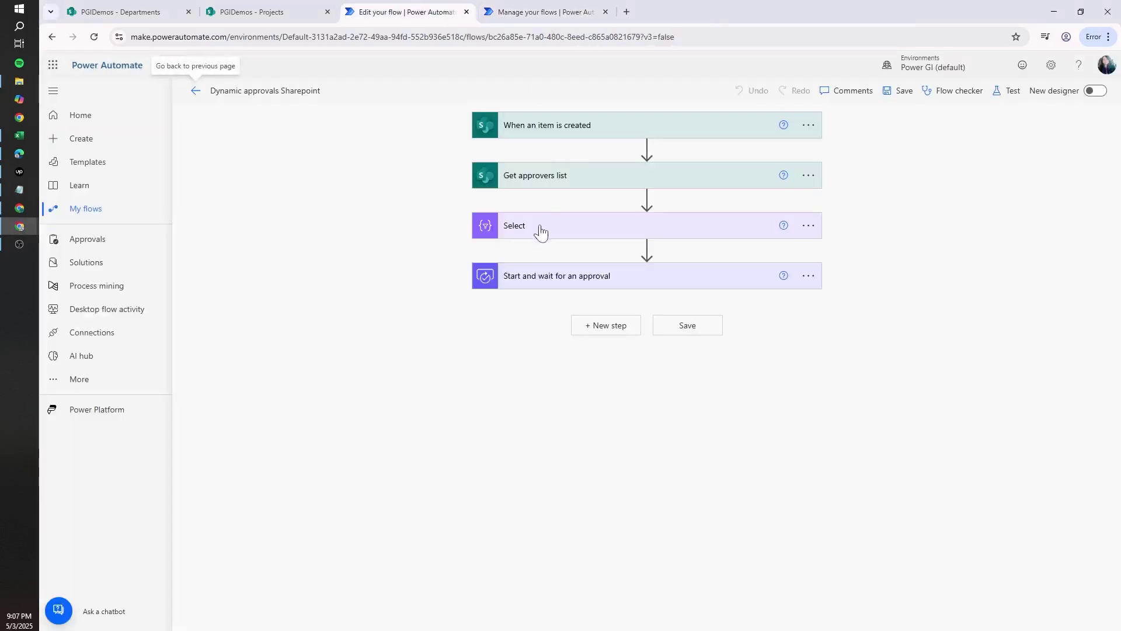
pyautogui.click(596, 230)
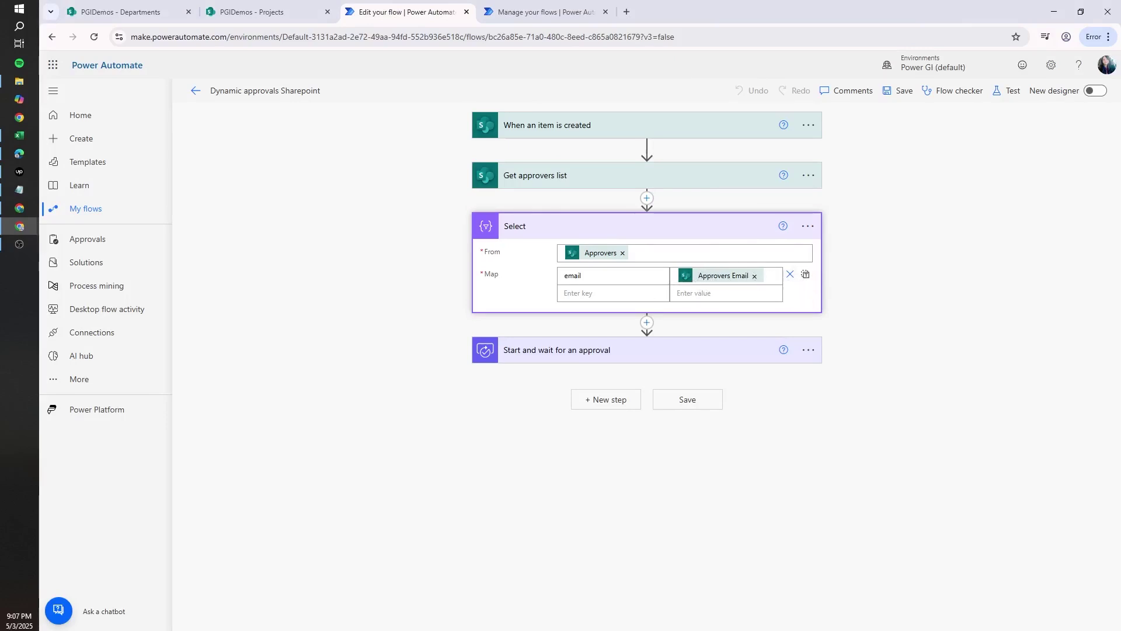
pyautogui.click(807, 275)
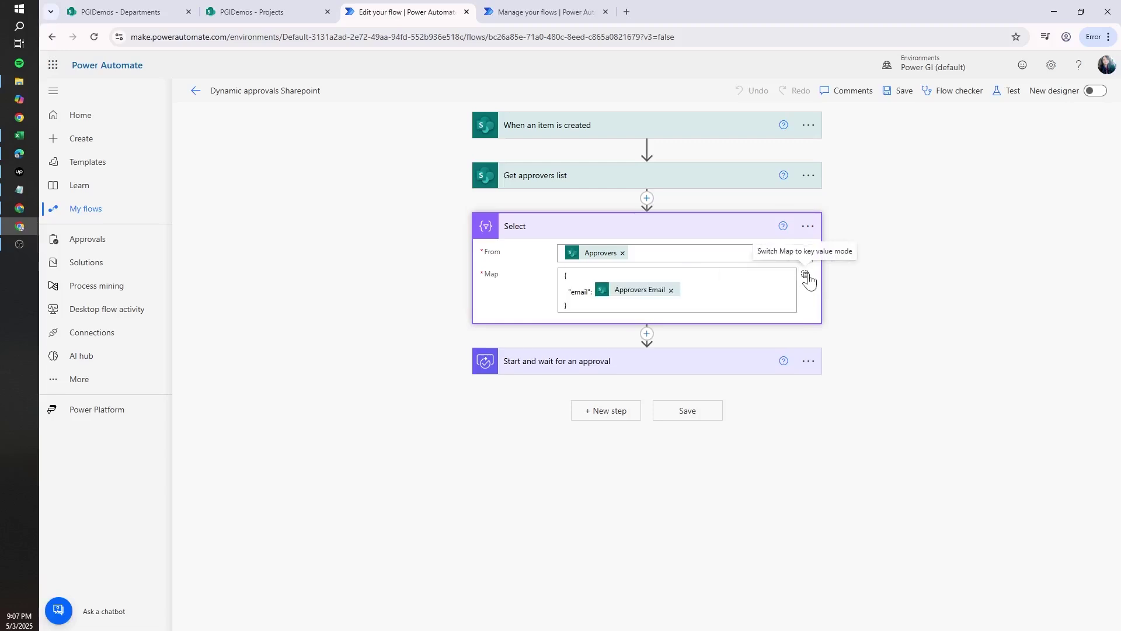
pyautogui.click(596, 292)
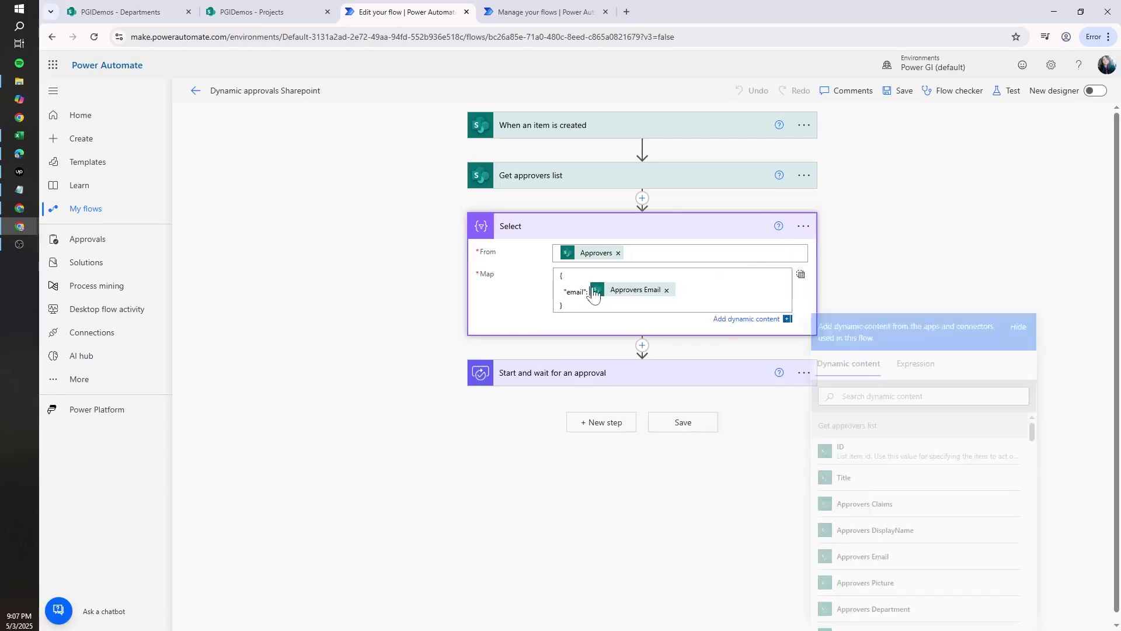
pyautogui.moveTo(596, 293); pyautogui.dragTo(564, 275)
pyautogui.press('BackSpace')
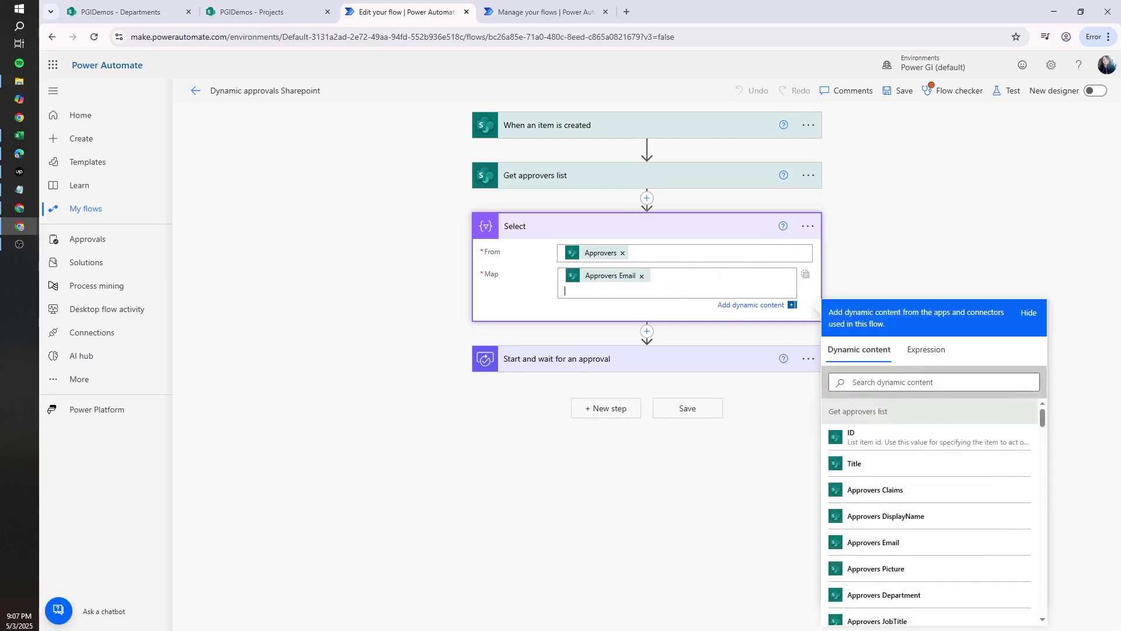
pyautogui.click(899, 92)
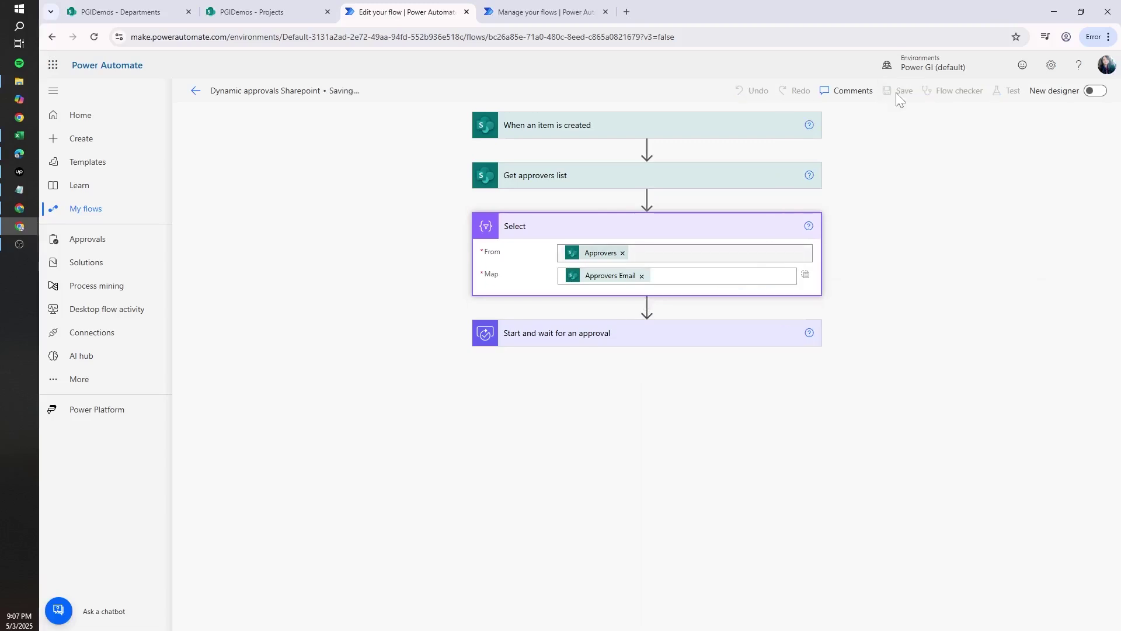
# Open the flow's test options and cancel the earlier test run that is still running.
pyautogui.click(502, 10)
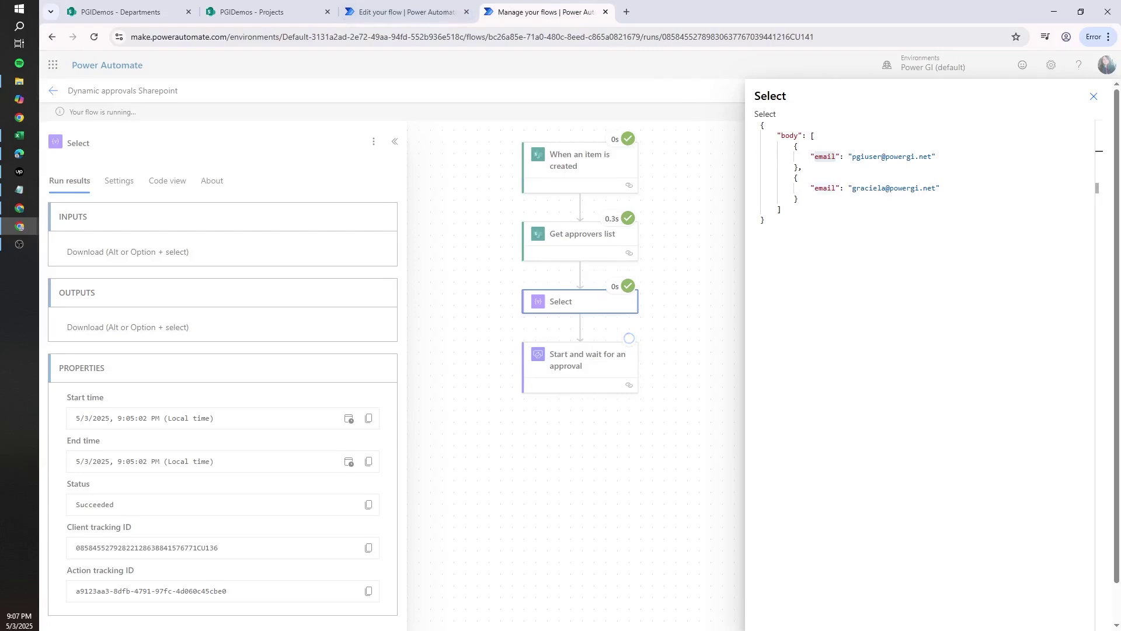
pyautogui.hotkey('ctrl', 'pageup')
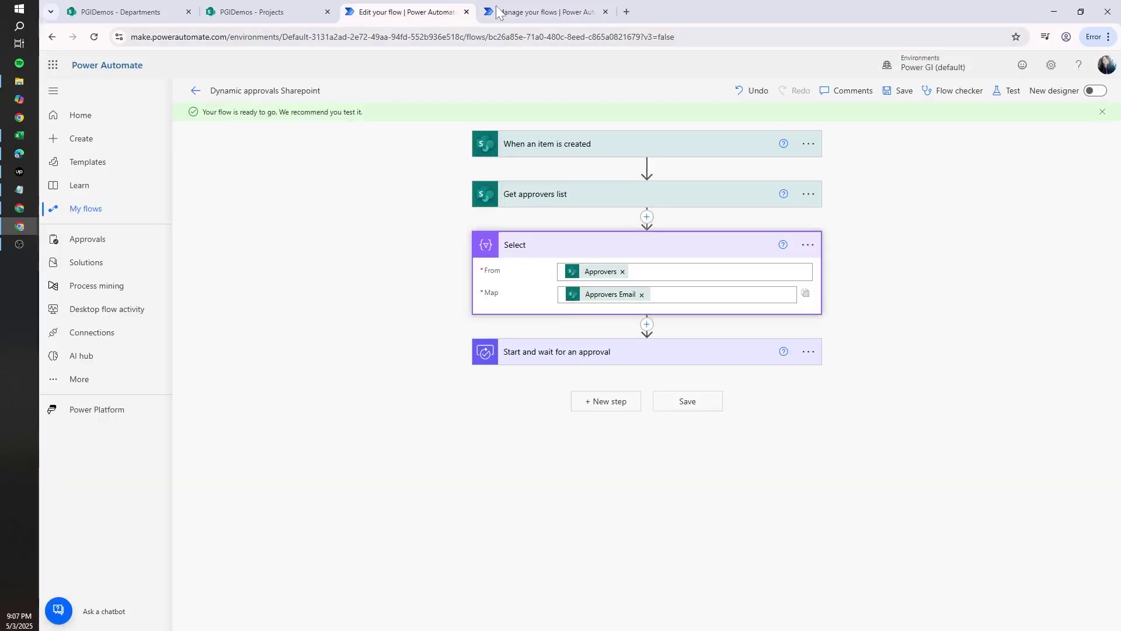
pyautogui.click(1002, 98)
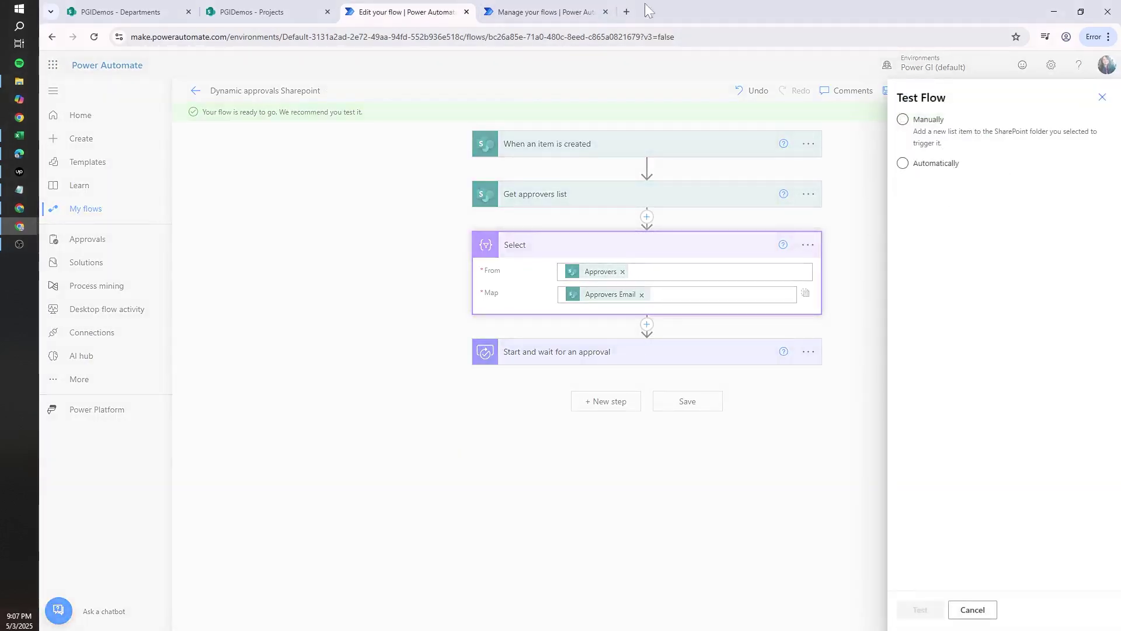
pyautogui.hotkey('ctrl', 'pagedown')
pyautogui.click(1094, 96)
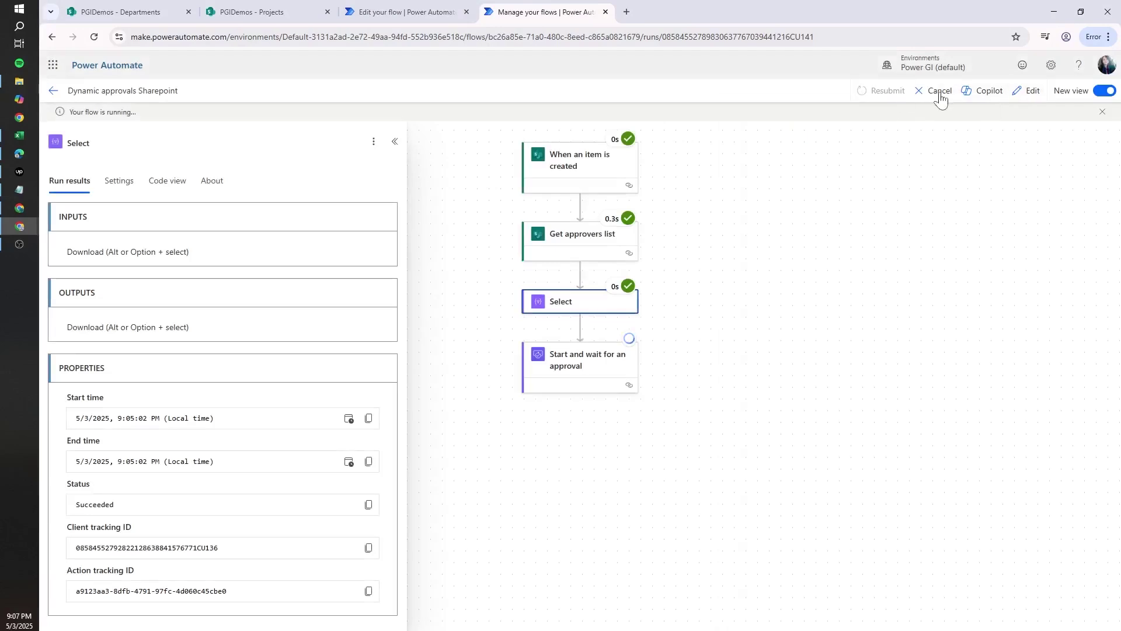
pyautogui.click(939, 92)
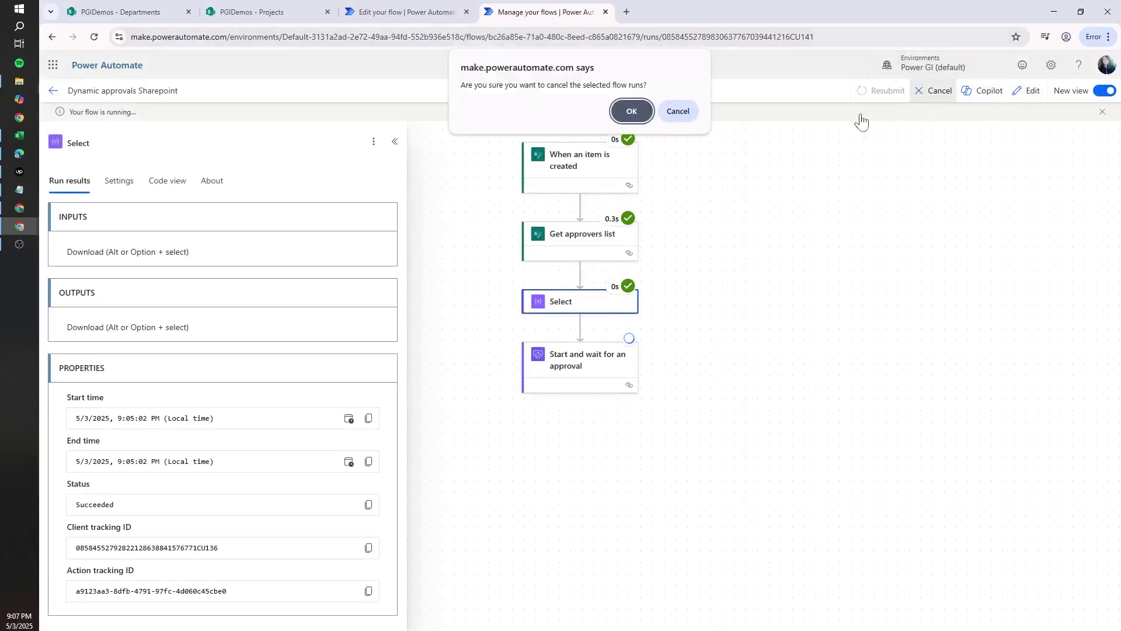
pyautogui.click(629, 112)
pyautogui.hotkey('ctrl', 'pageup')
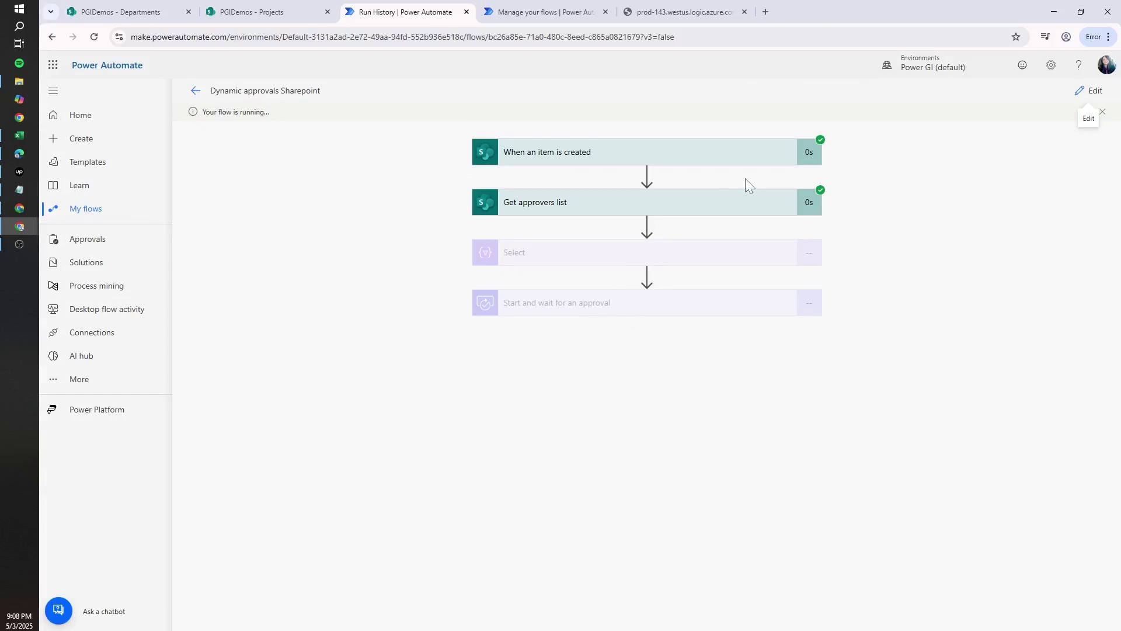
# Examine the Select action's output body in the new test run.
pyautogui.click(681, 257)
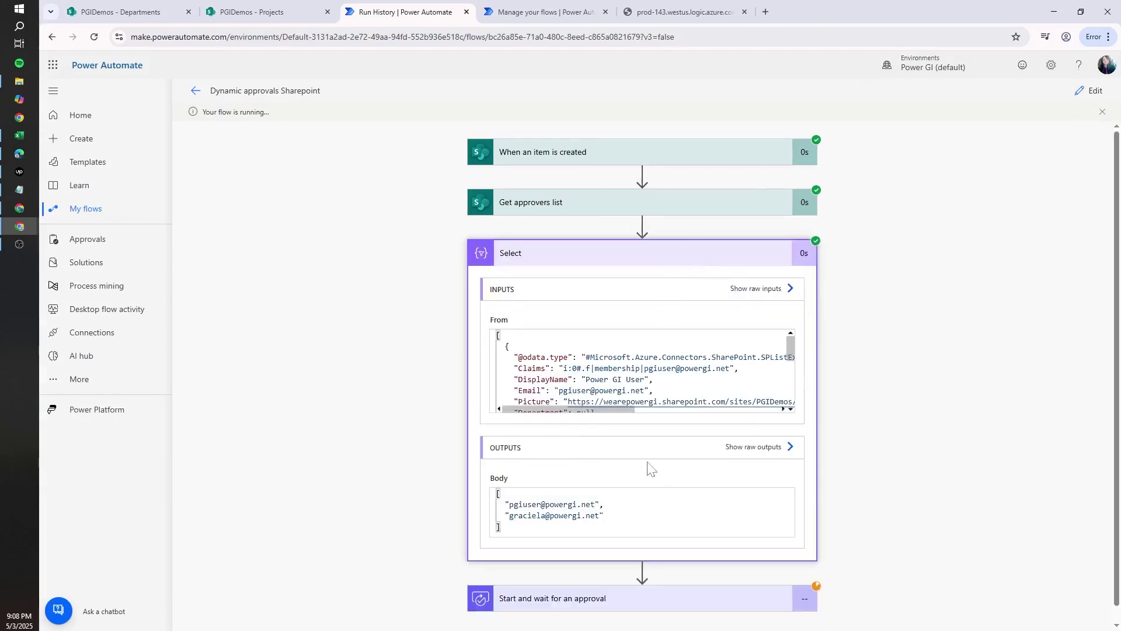
pyautogui.moveTo(501, 528)
pyautogui.mouseDown()
pyautogui.moveTo(493, 493)
pyautogui.moveTo(605, 506)
pyautogui.moveTo(500, 527)
pyautogui.mouseUp()
pyautogui.click(549, 504)
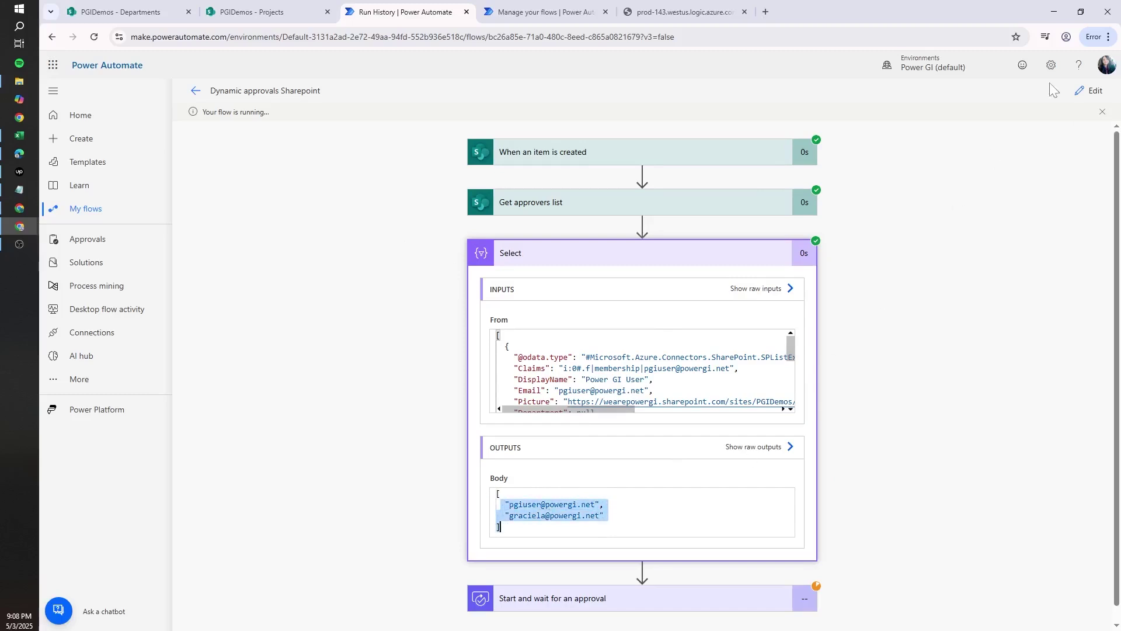
# Return to editing the flow and insert a Compose action between Select and the Start and wait for an approval action.
pyautogui.click(1091, 91)
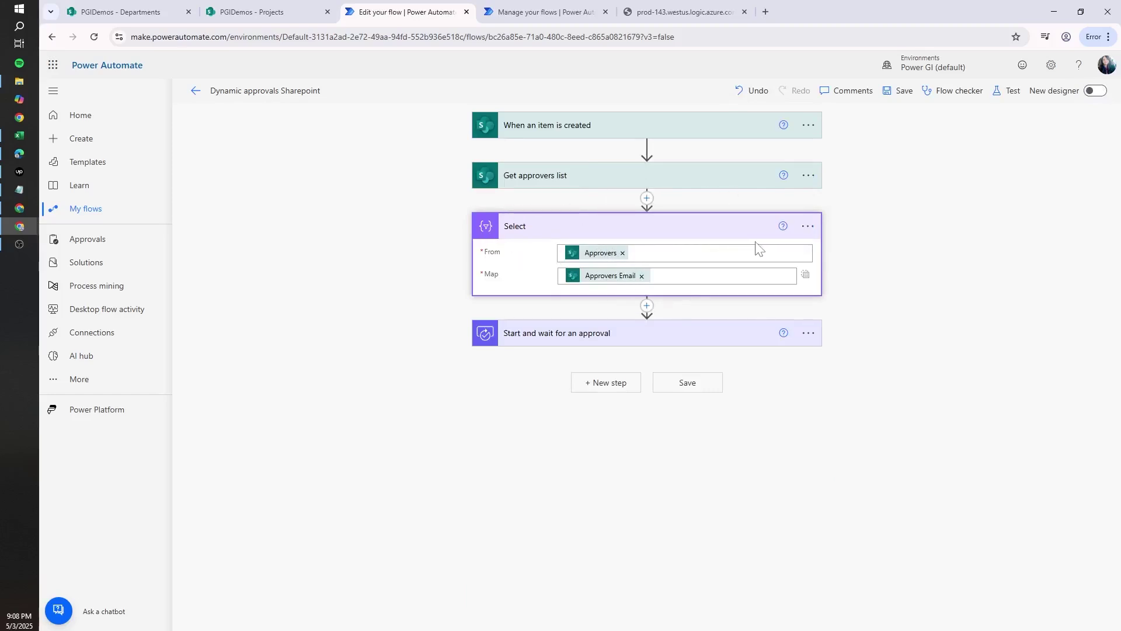
pyautogui.click(707, 335)
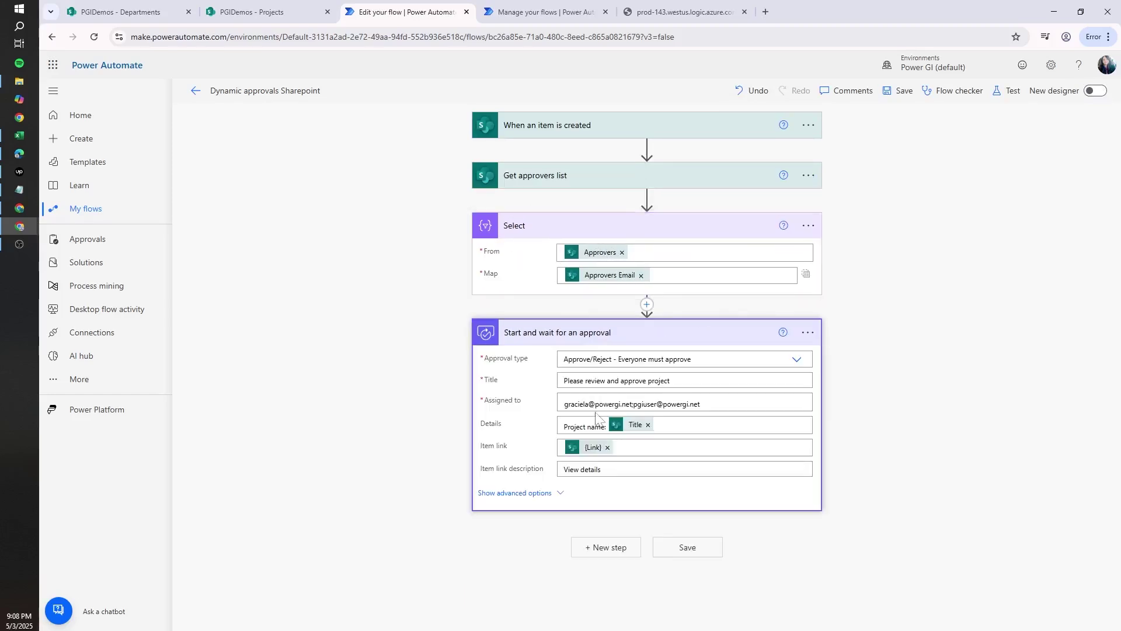
pyautogui.click(699, 404)
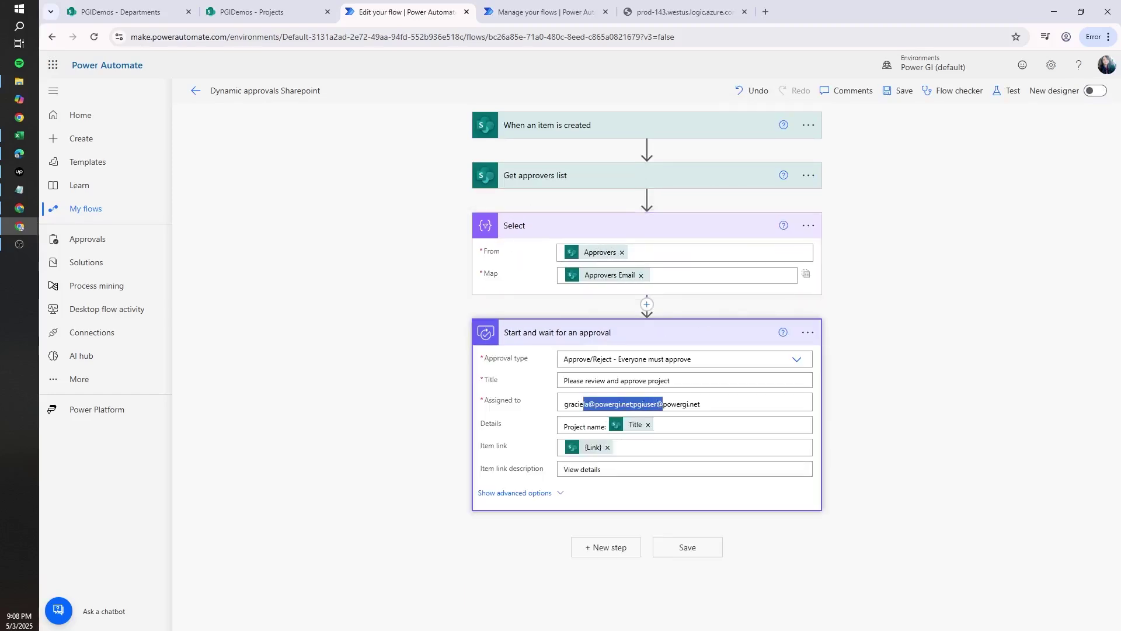
pyautogui.click(642, 303)
pyautogui.click(613, 325)
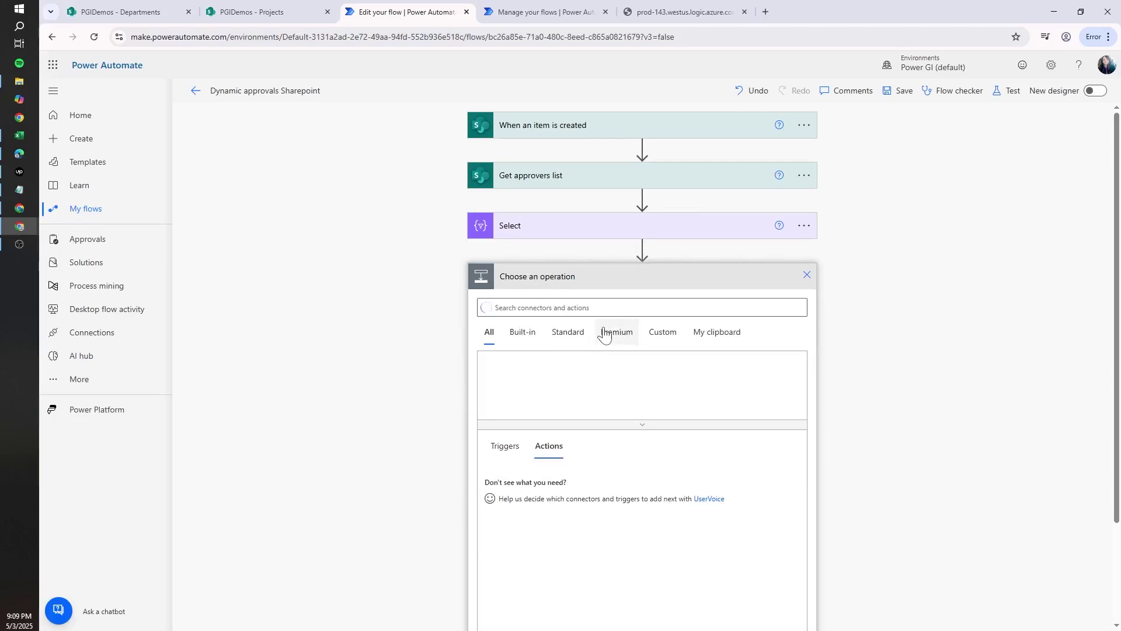
pyautogui.write('compose')
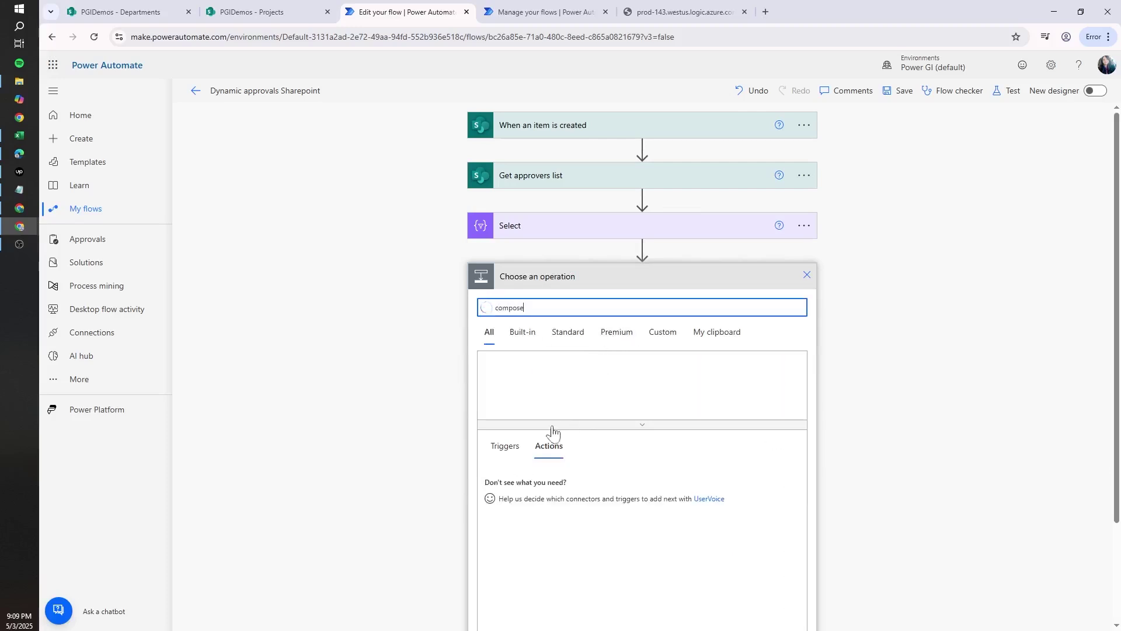
pyautogui.click(531, 484)
# Set the Compose action's Inputs to the expression join(body('Select'),';') using the Select action's Output.
pyautogui.click(568, 302)
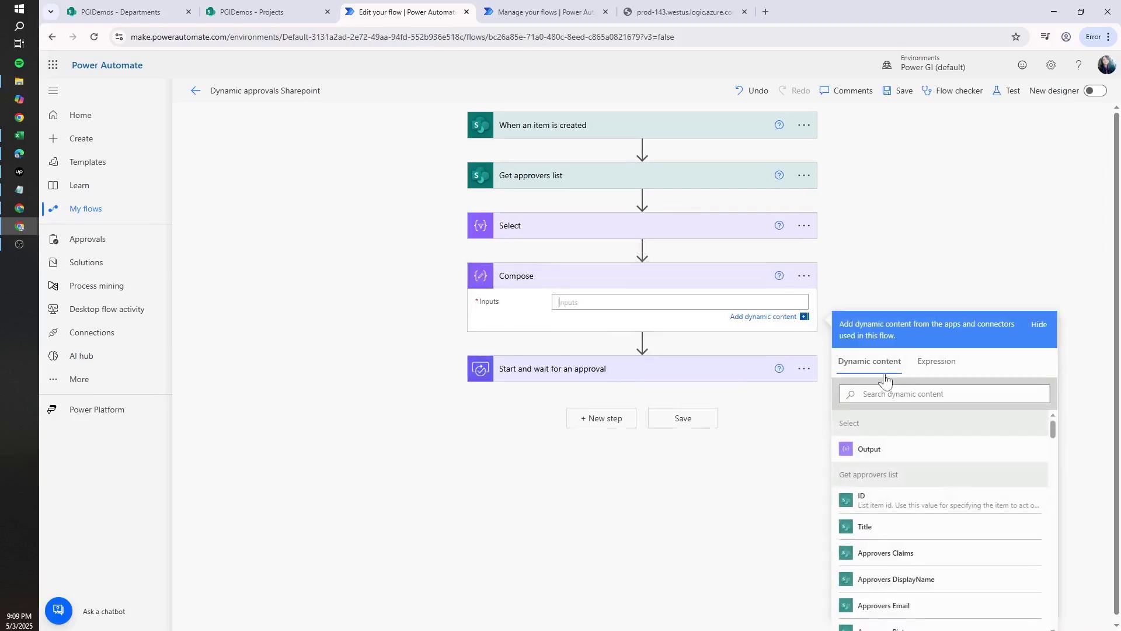
pyautogui.click(931, 372)
pyautogui.write('join)(')
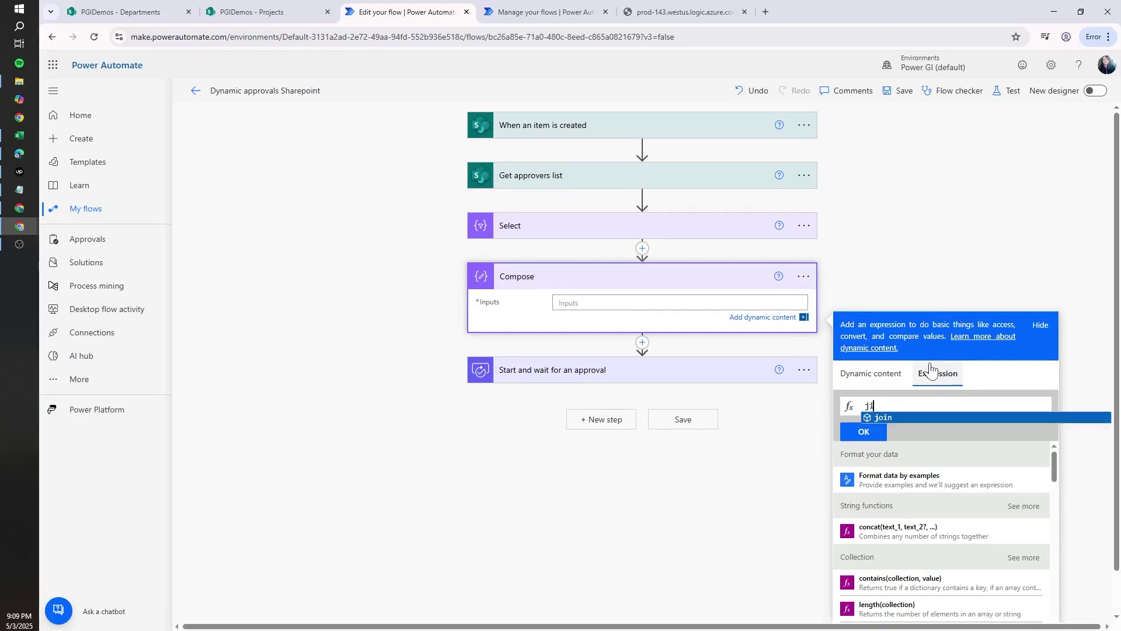
pyautogui.write('(')
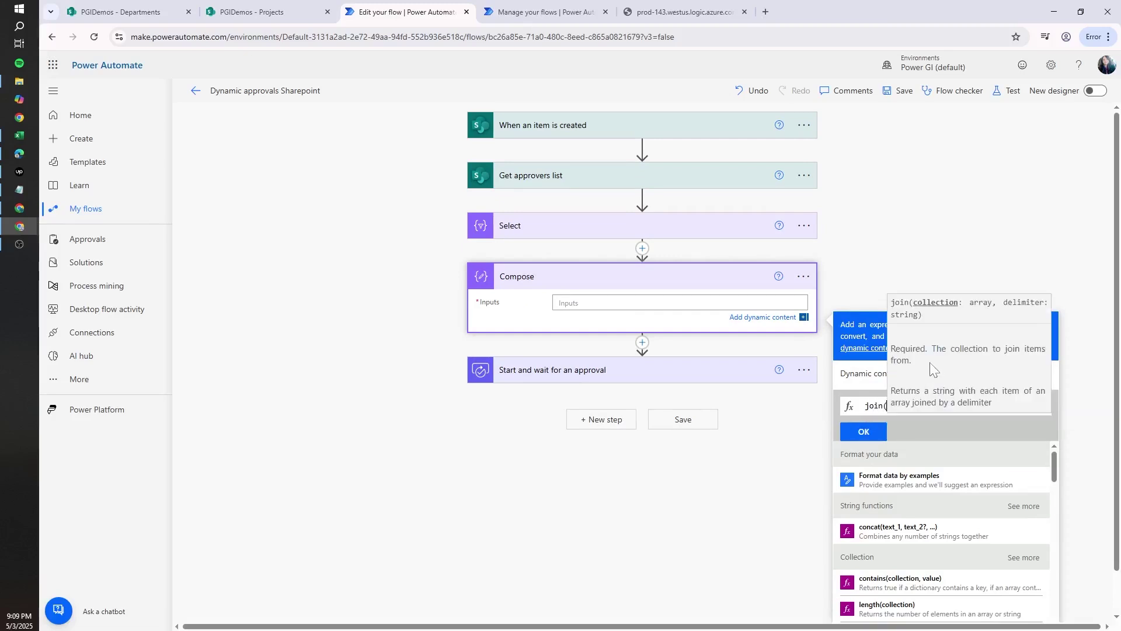
pyautogui.click(888, 372)
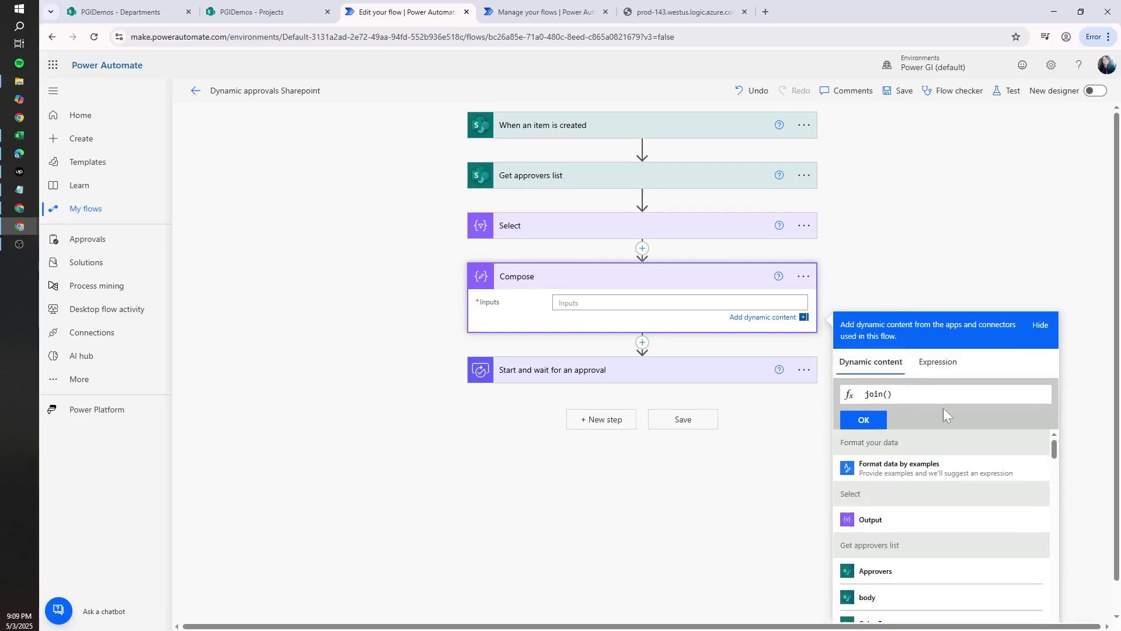
pyautogui.click(897, 524)
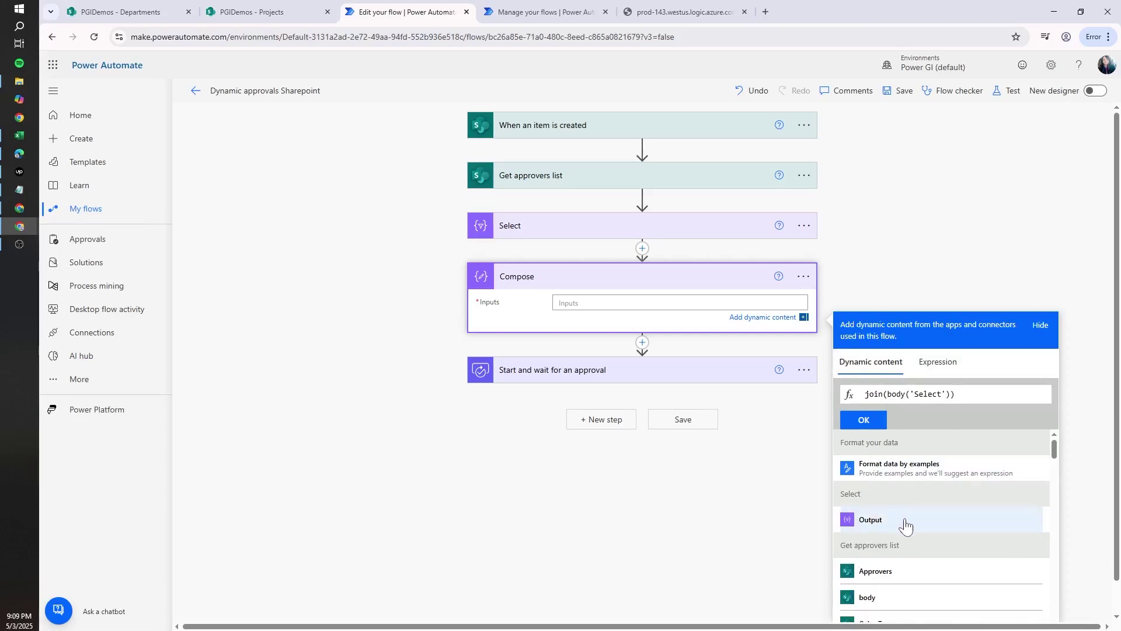
pyautogui.write(",'")
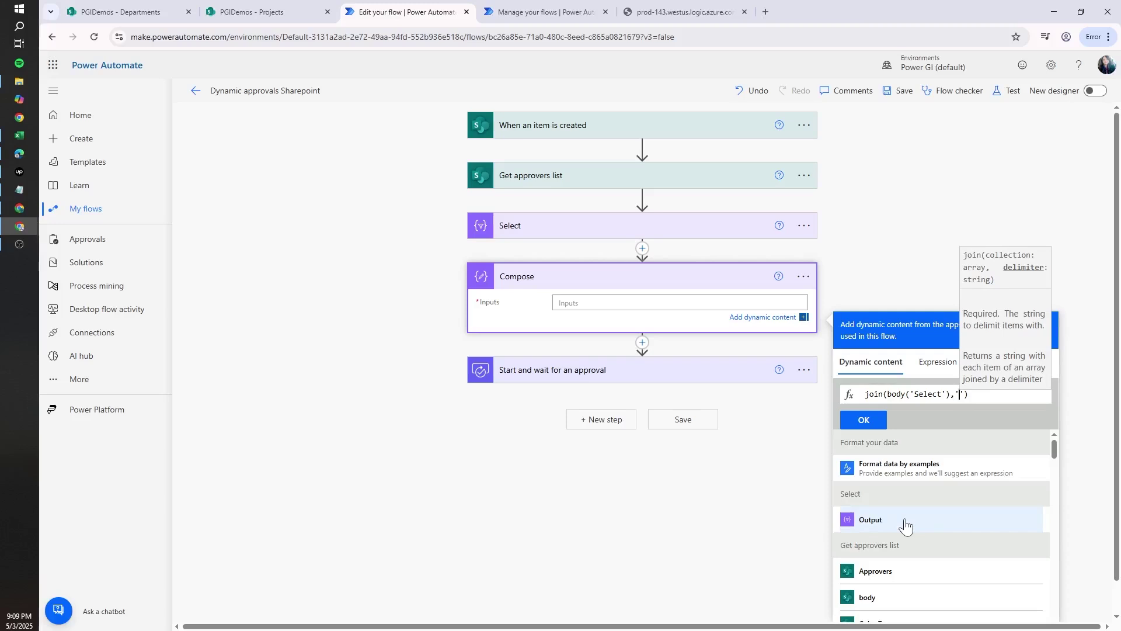
pyautogui.write(';')
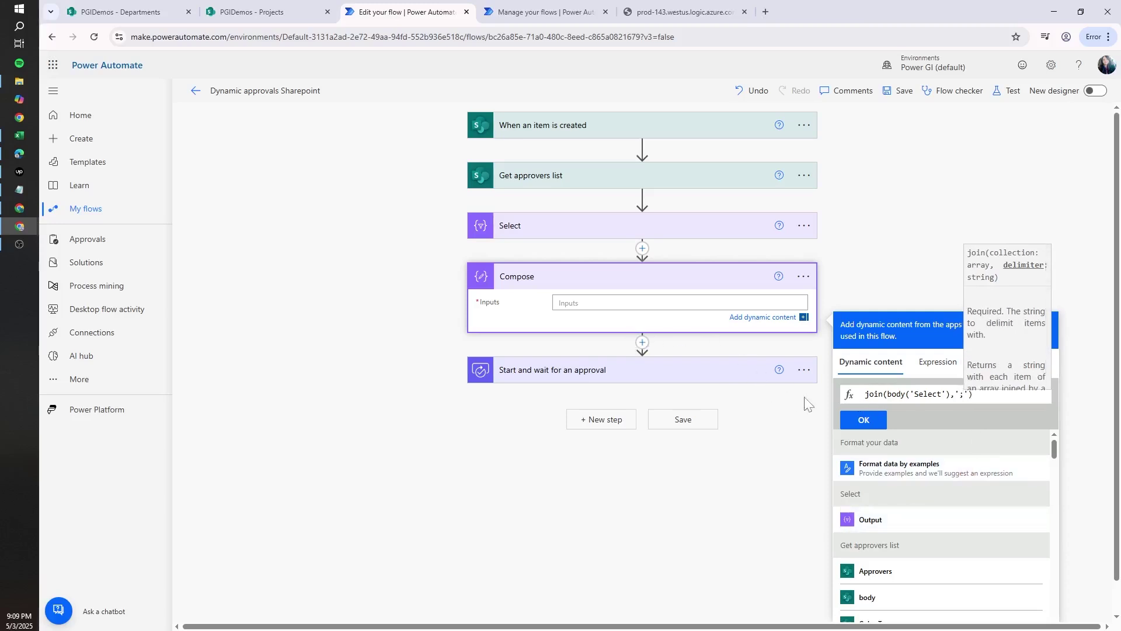
pyautogui.click(861, 422)
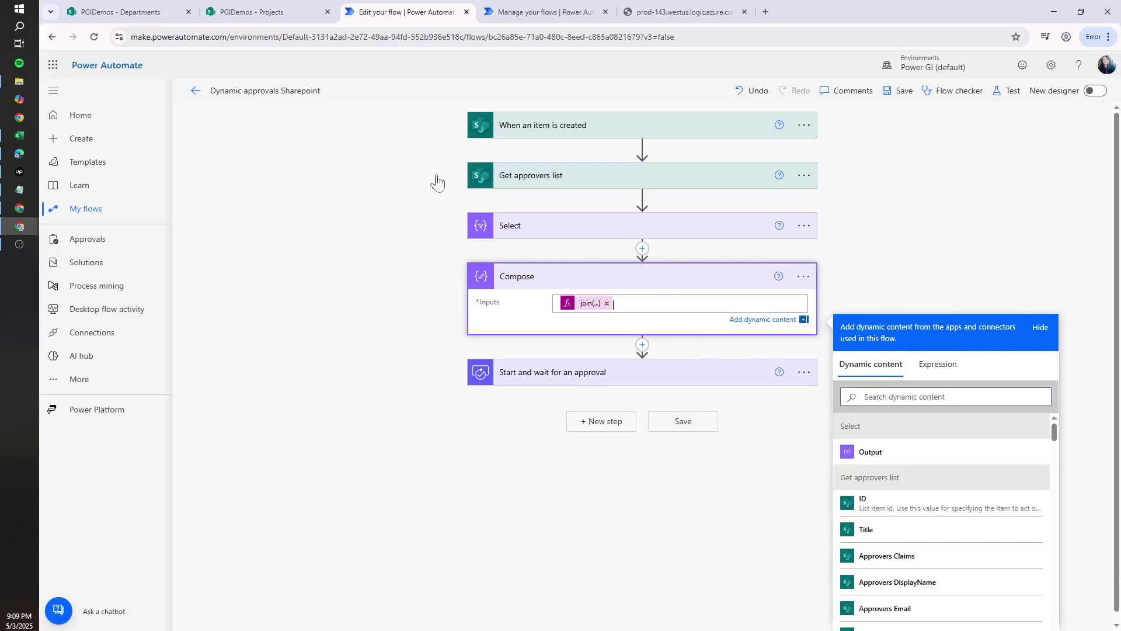
# Switch to Notepad and copy the two quoted email addresses, without the square brackets, onto a new line below the array.
pyautogui.click(19, 190)
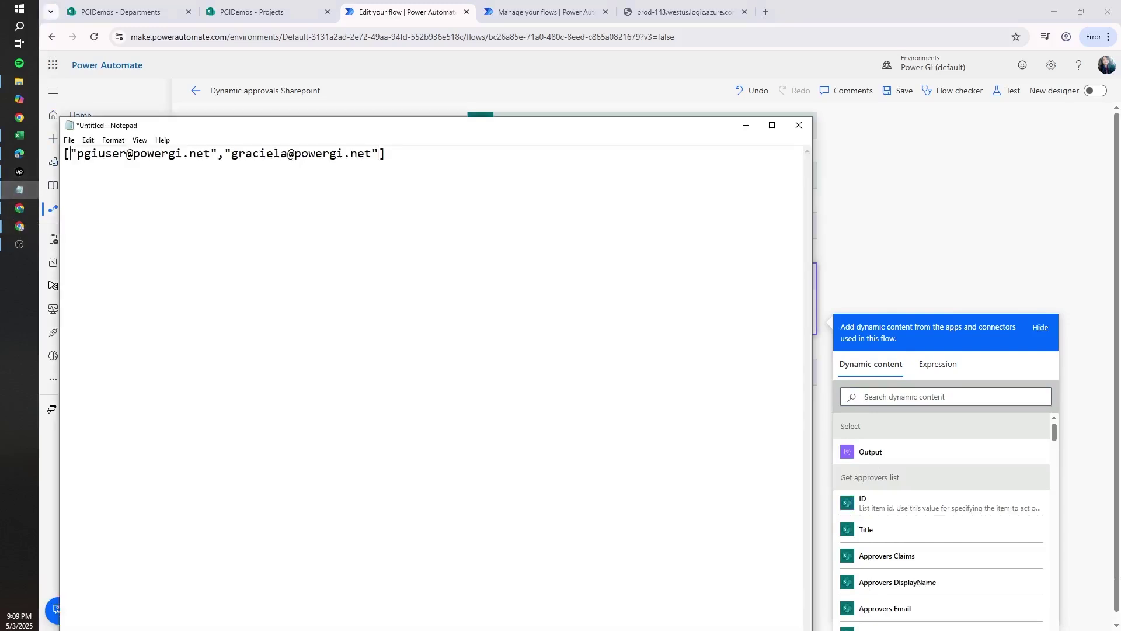
pyautogui.moveTo(68, 153); pyautogui.dragTo(380, 153)
pyautogui.click(385, 153)
pyautogui.press('Return')
pyautogui.hotkey('ctrl', 'v')
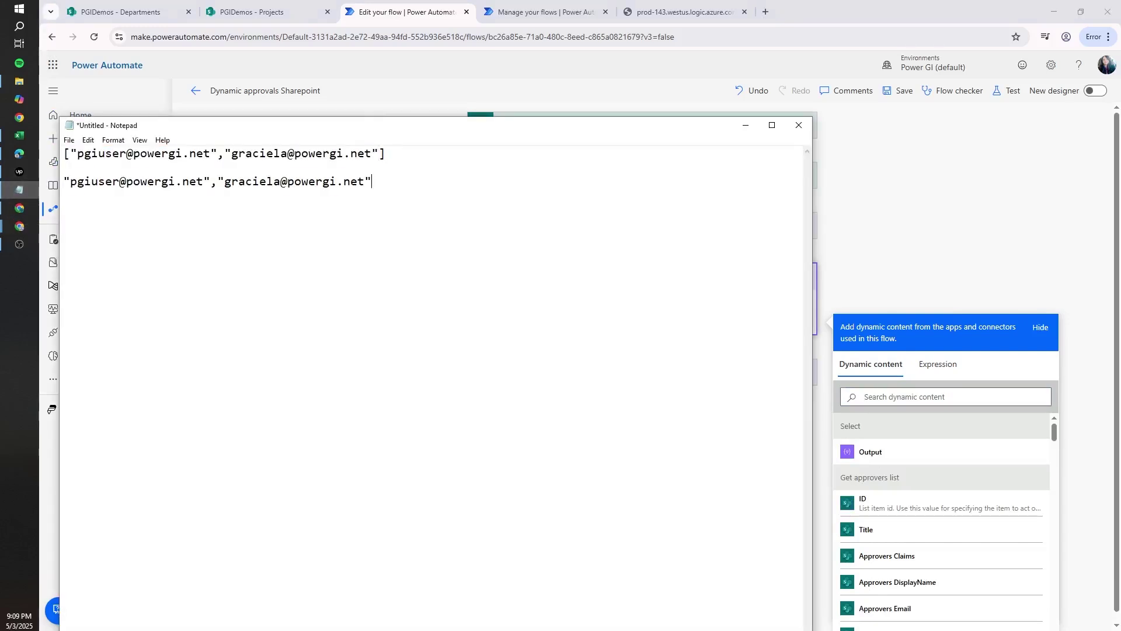
# Turn the copied line into a plain list by removing the quotation marks and separating the two email addresses with a semicolon.
pyautogui.moveTo(203, 181); pyautogui.dragTo(224, 181)
pyautogui.write(';')
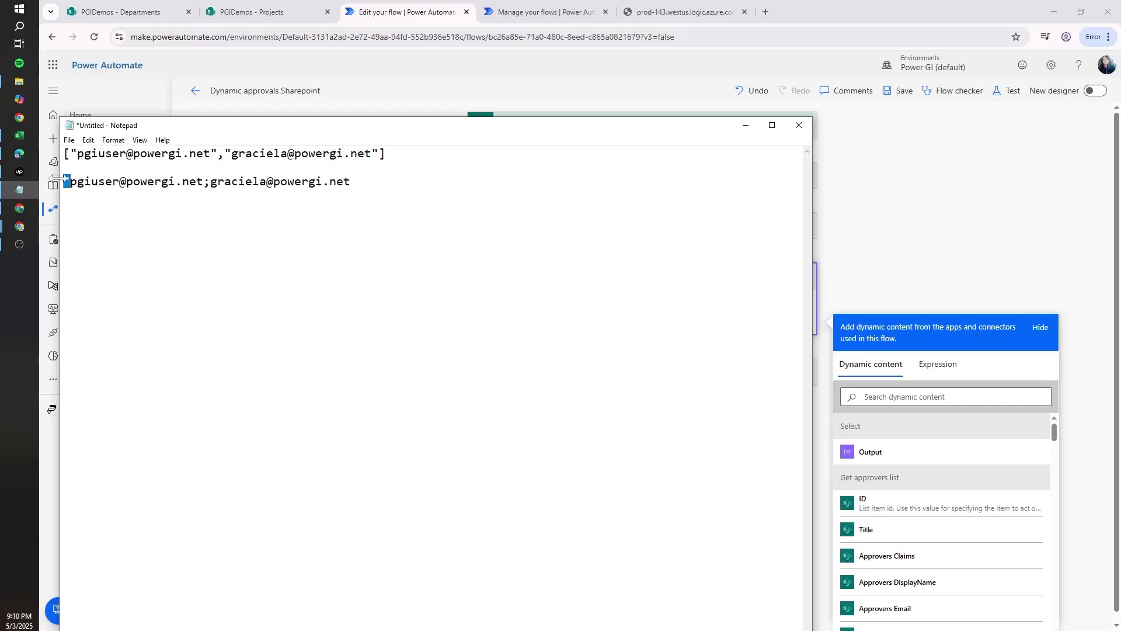
pyautogui.press('Delete')
pyautogui.moveTo(345, 181); pyautogui.dragTo(63, 181)
pyautogui.hotkey('alt', 'Tab')
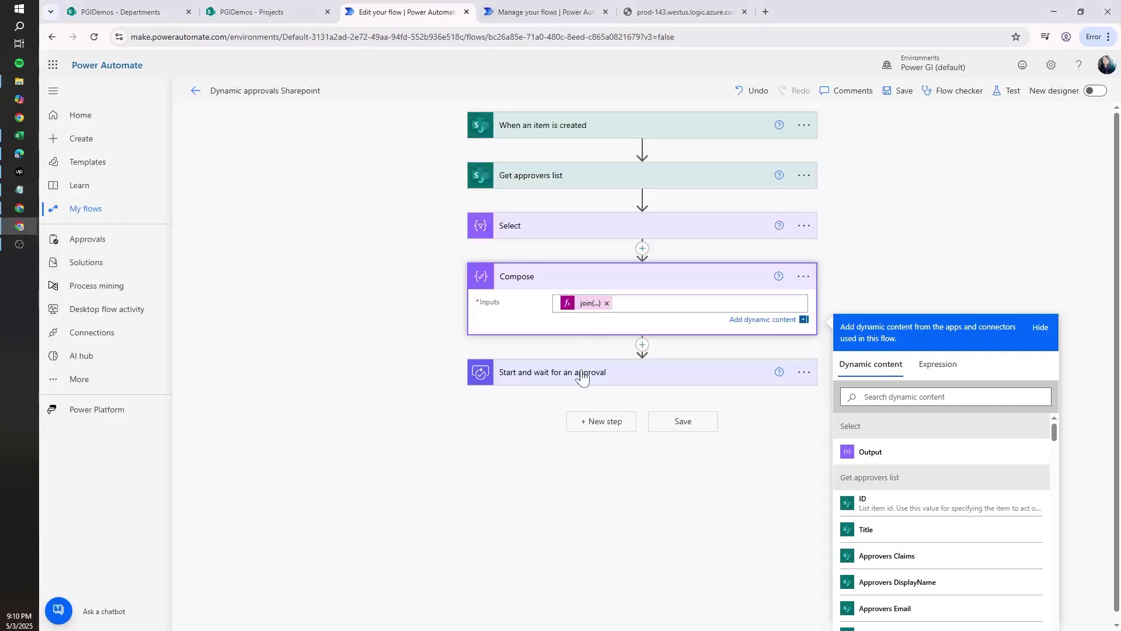
# In Power Automate, replace the approval action's Assigned to addresses with the Compose action's Outputs and save the flow.
pyautogui.click(534, 372)
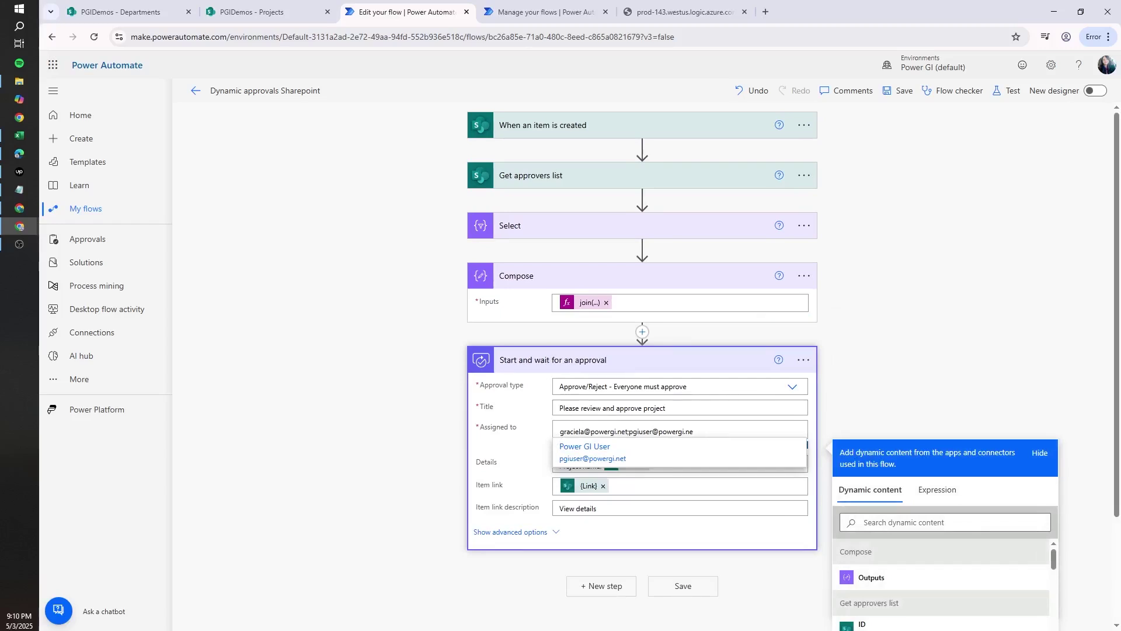
pyautogui.press('BackSpace')
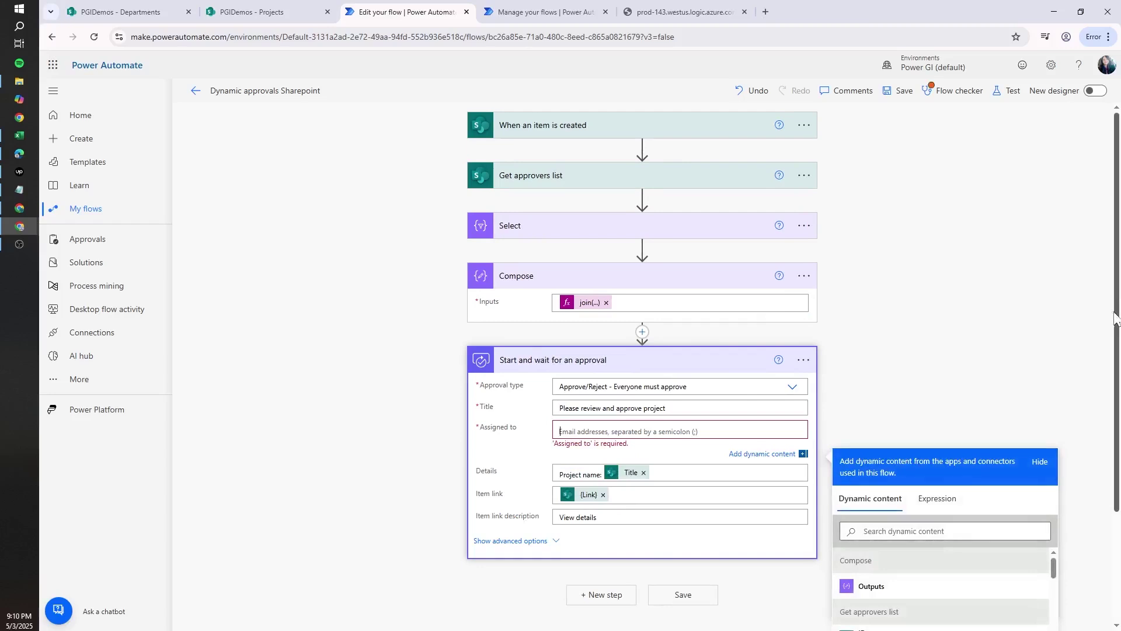
pyautogui.click(874, 587)
pyautogui.click(710, 593)
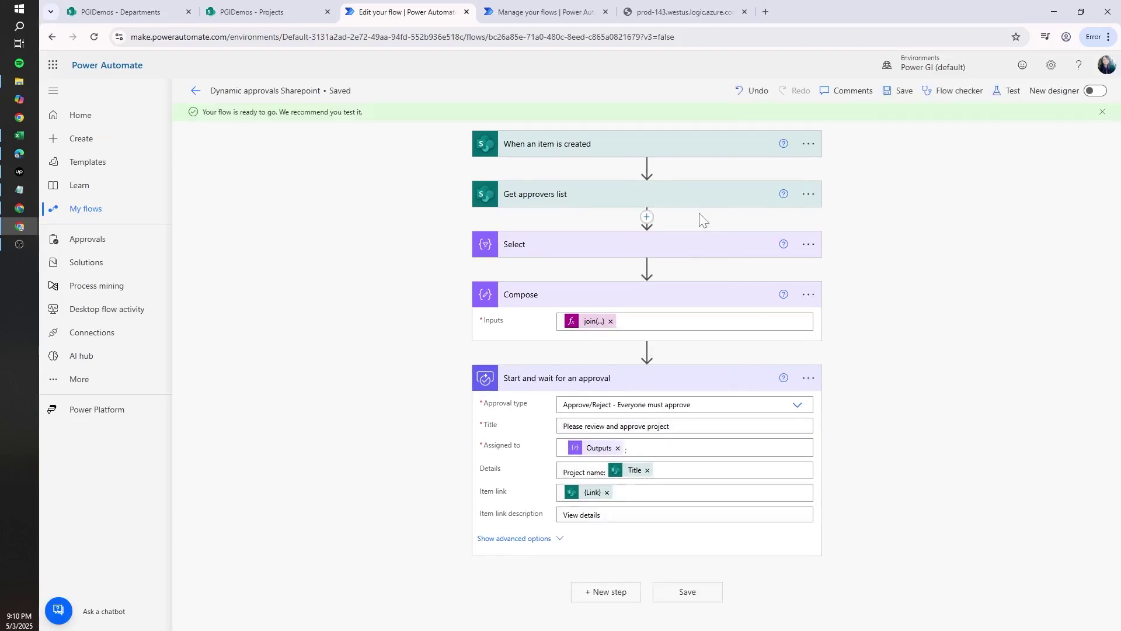
# Start a manual test of the Dynamic approvals Sharepoint flow.
pyautogui.click(1008, 92)
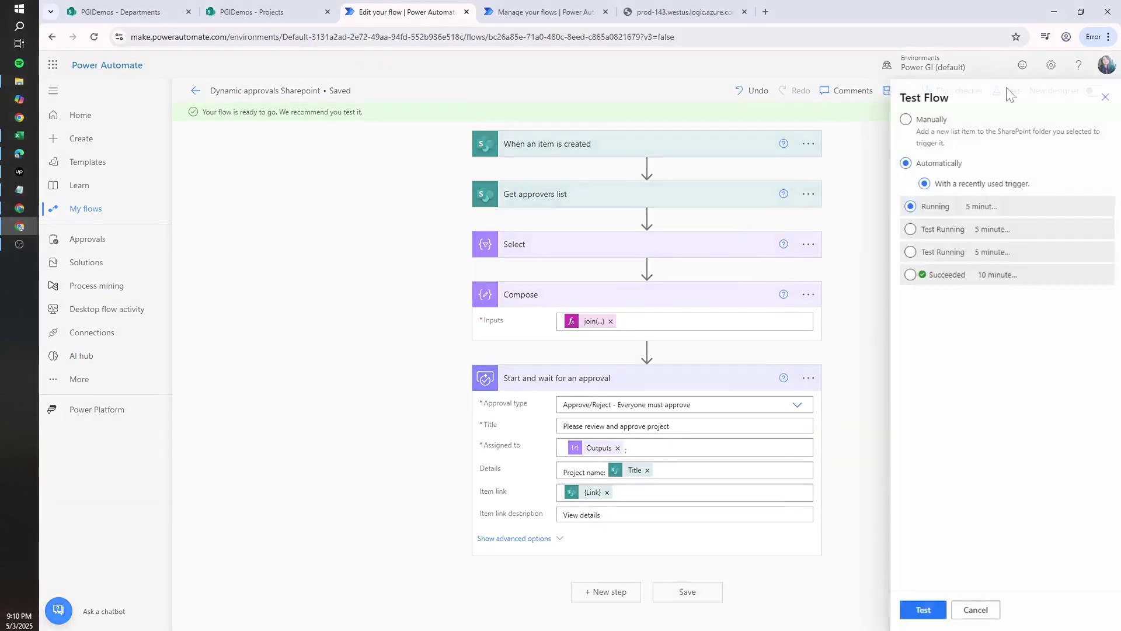
pyautogui.click(936, 136)
pyautogui.click(937, 163)
pyautogui.click(940, 139)
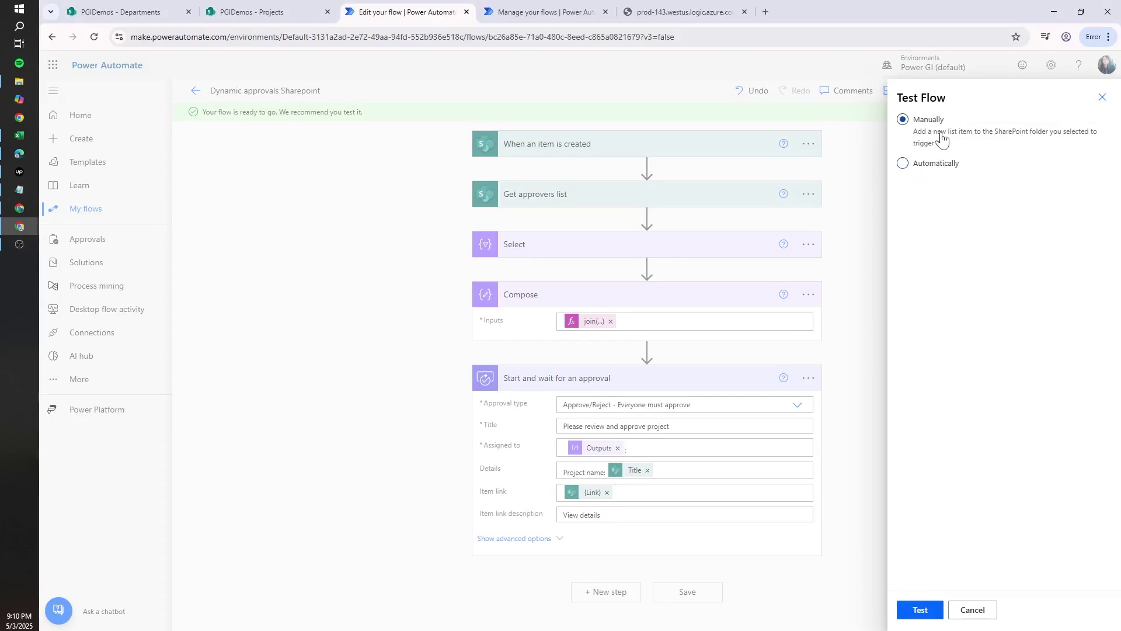
pyautogui.click(928, 614)
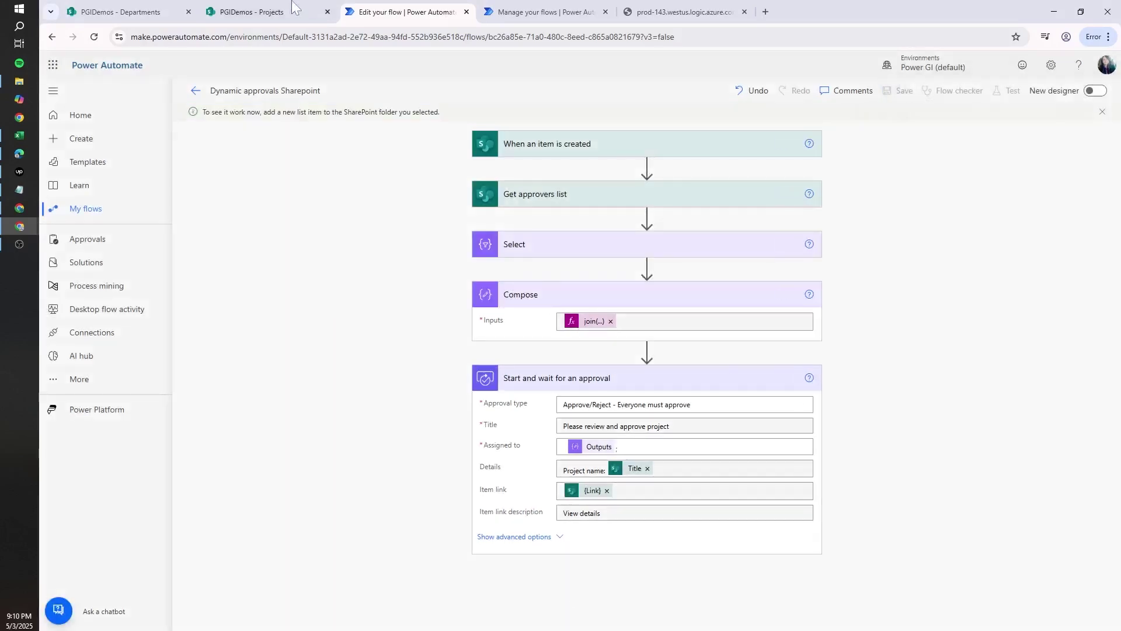
# Add an item titled "marketing test" with the Marketing department to the SharePoint Projects list and save it.
pyautogui.click(267, 12)
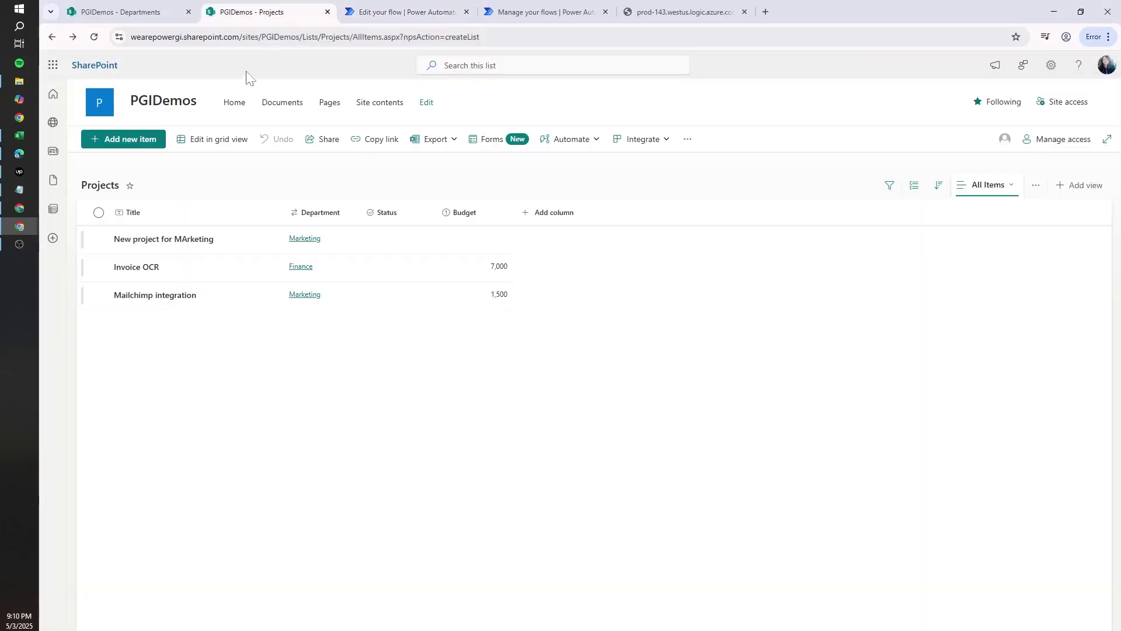
pyautogui.click(135, 140)
pyautogui.write('marketing test')
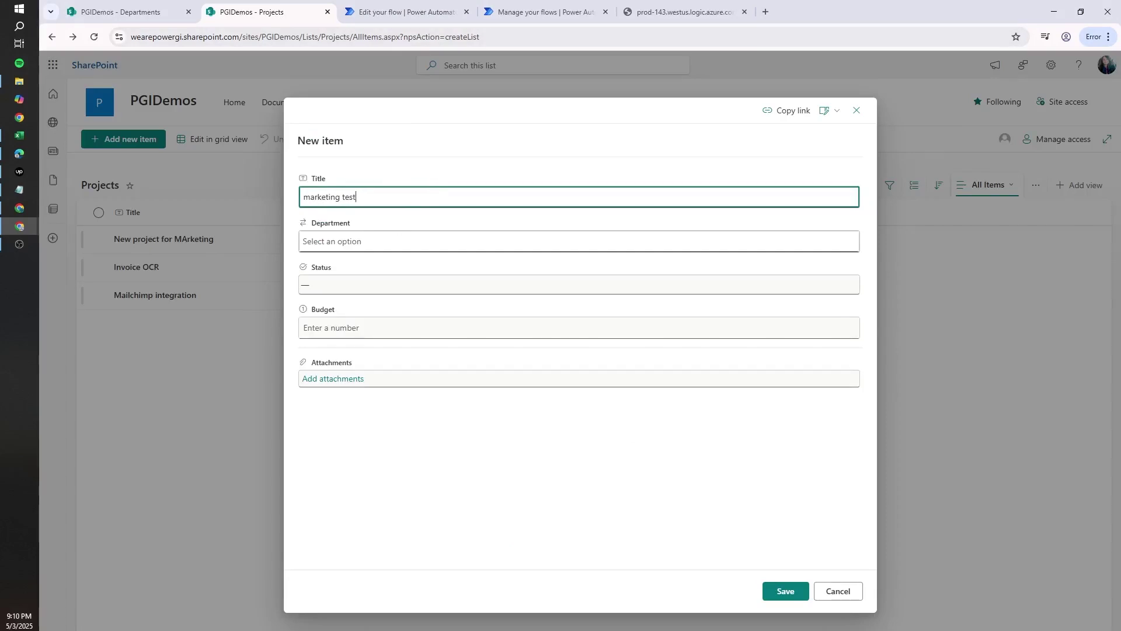
pyautogui.click(370, 242)
pyautogui.click(363, 286)
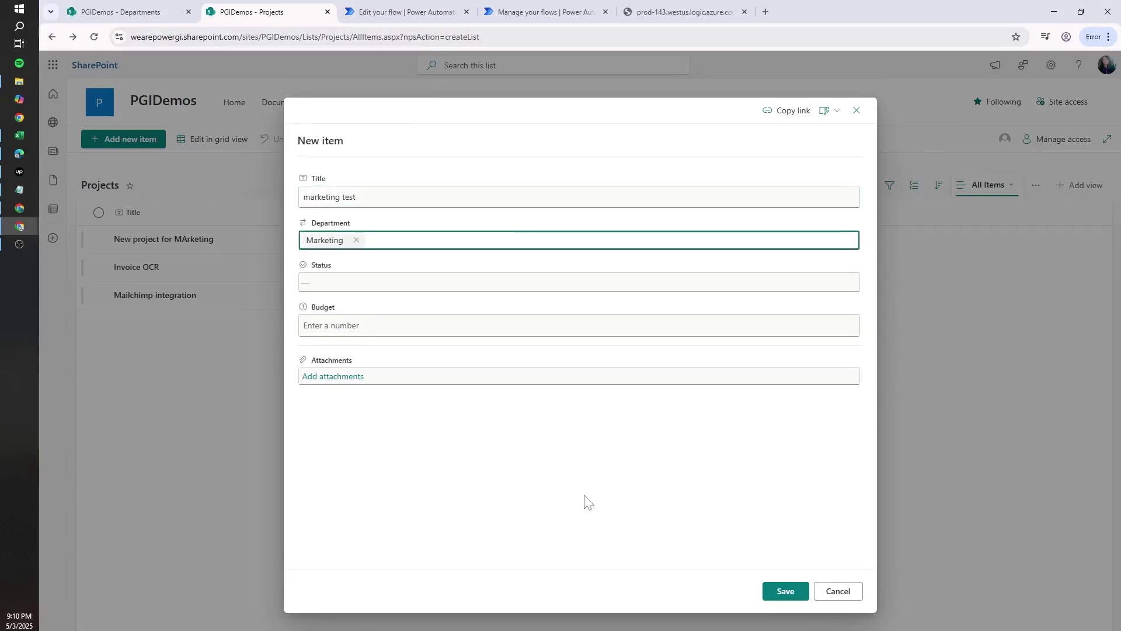
pyautogui.click(794, 591)
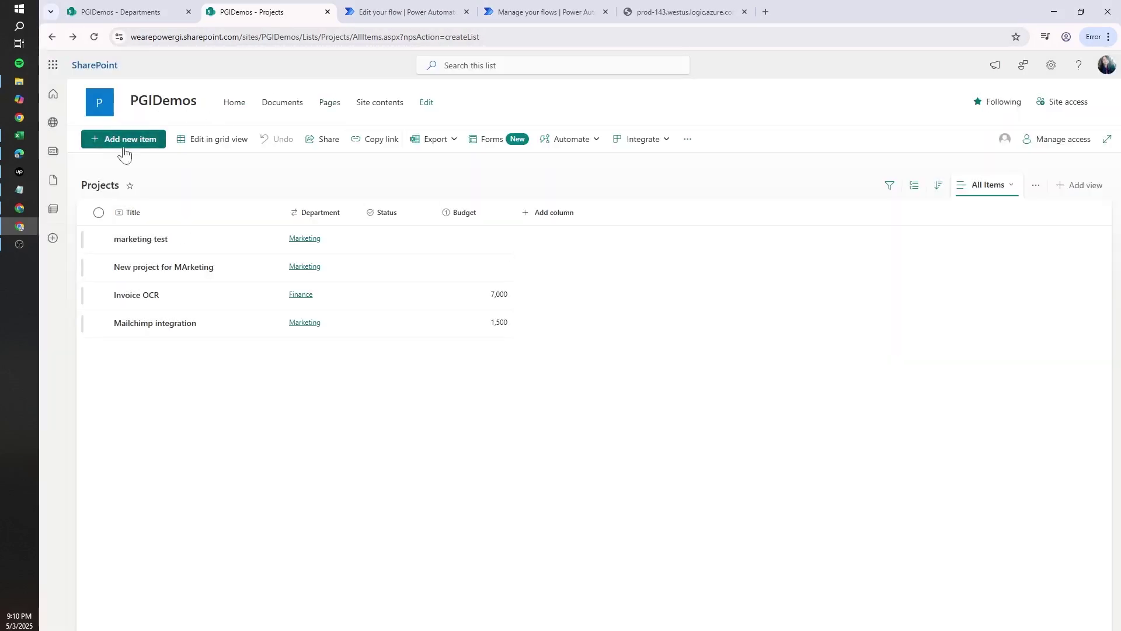
# Add another Projects item titled "finance test" with the Finance department and save it.
pyautogui.click(124, 147)
pyautogui.write('finance test')
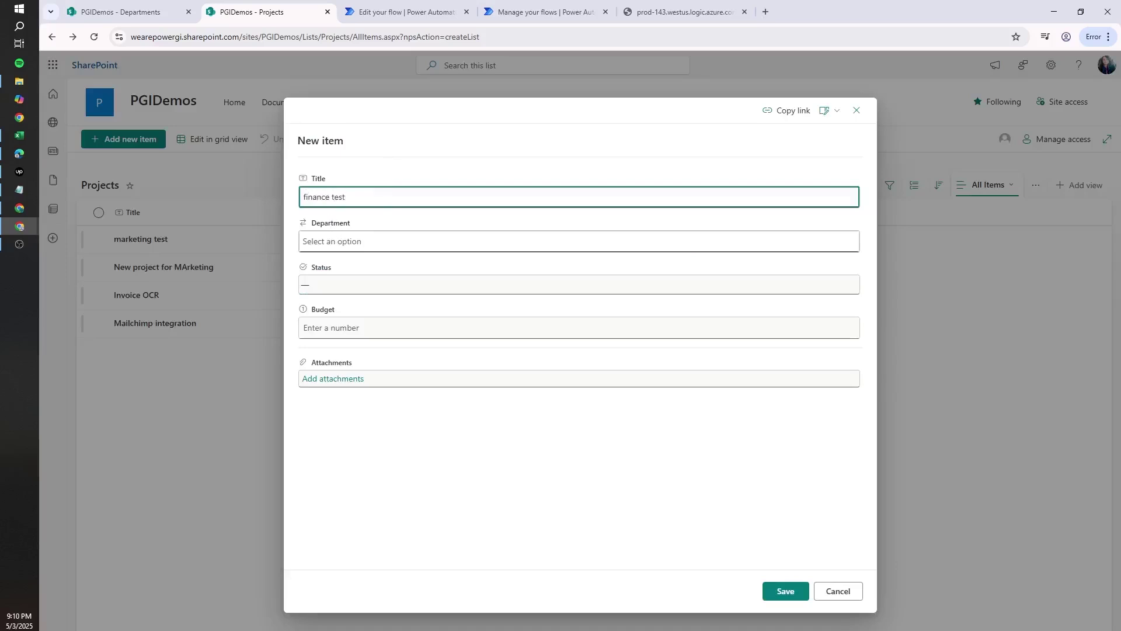
pyautogui.click(345, 241)
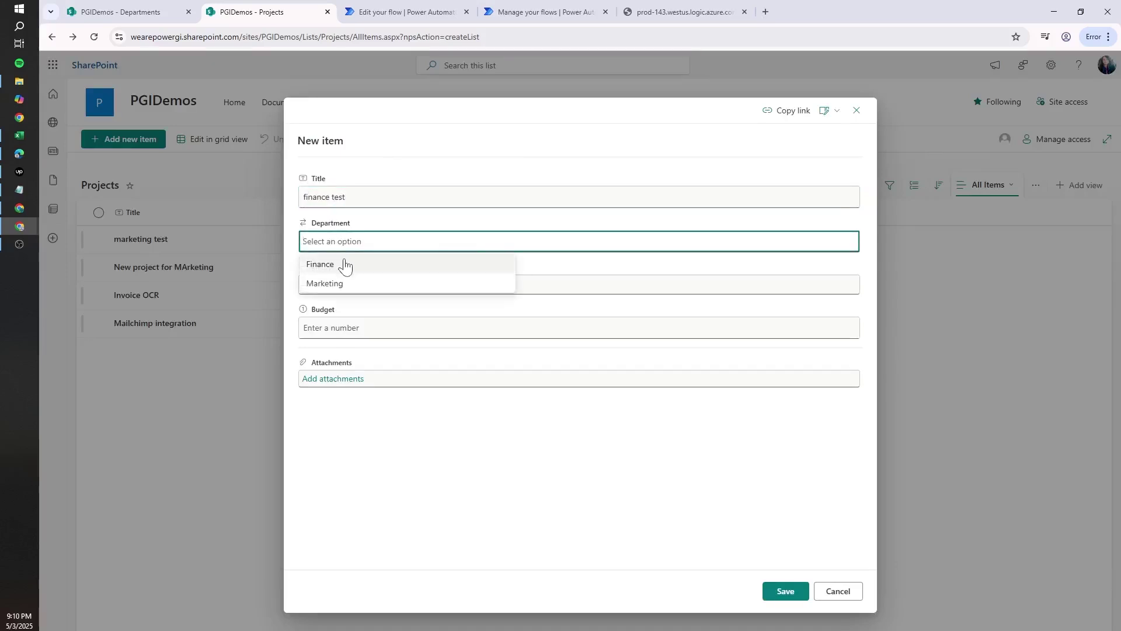
pyautogui.click(345, 261)
pyautogui.click(786, 591)
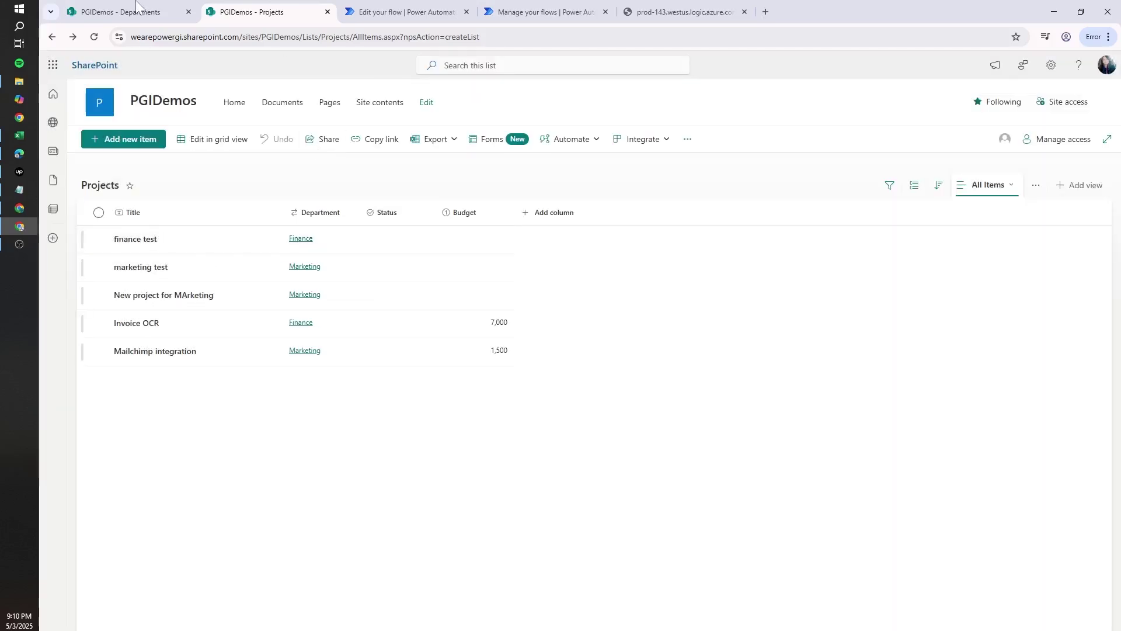
# Check the approvers in the Departments list and refresh the 28-day run history on the flow's details page in Power Automate.
pyautogui.click(139, 11)
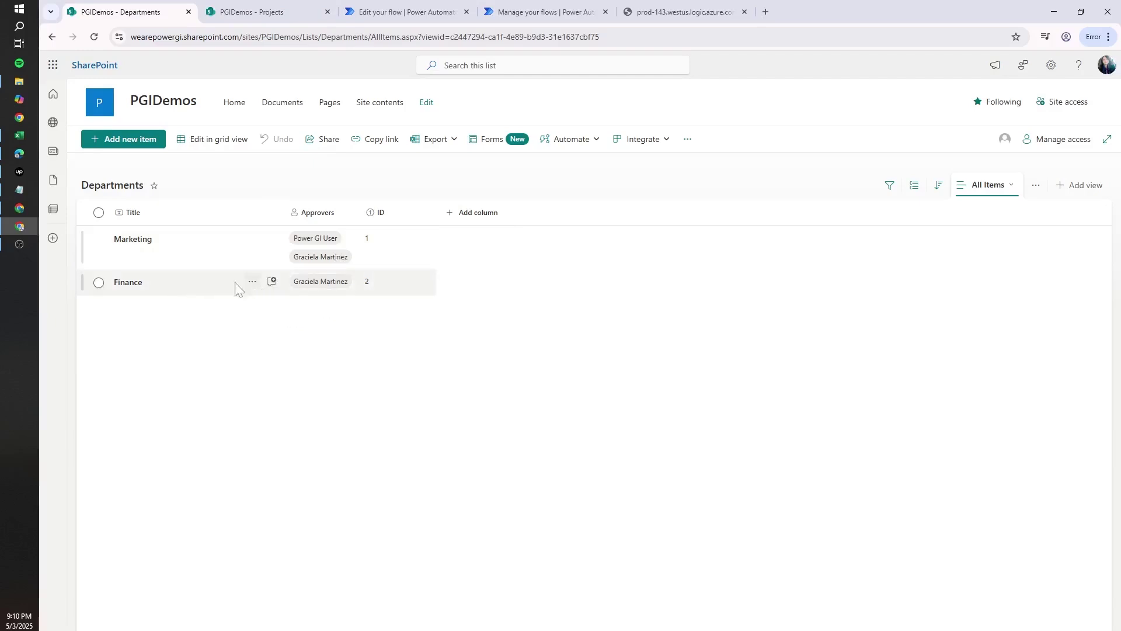
pyautogui.click(525, 11)
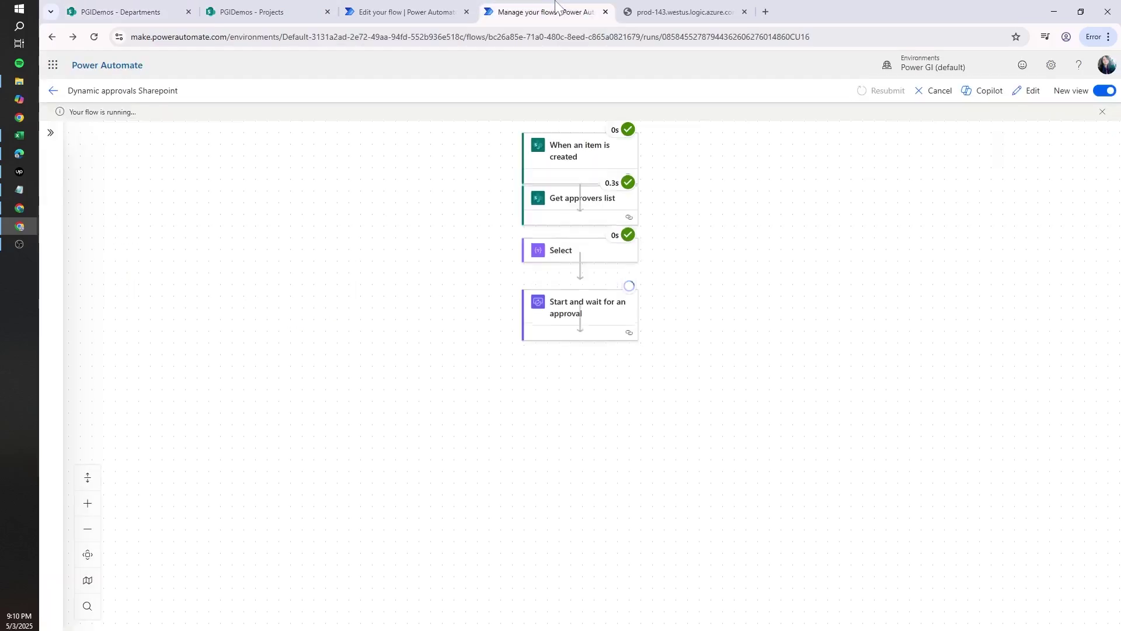
pyautogui.click(51, 91)
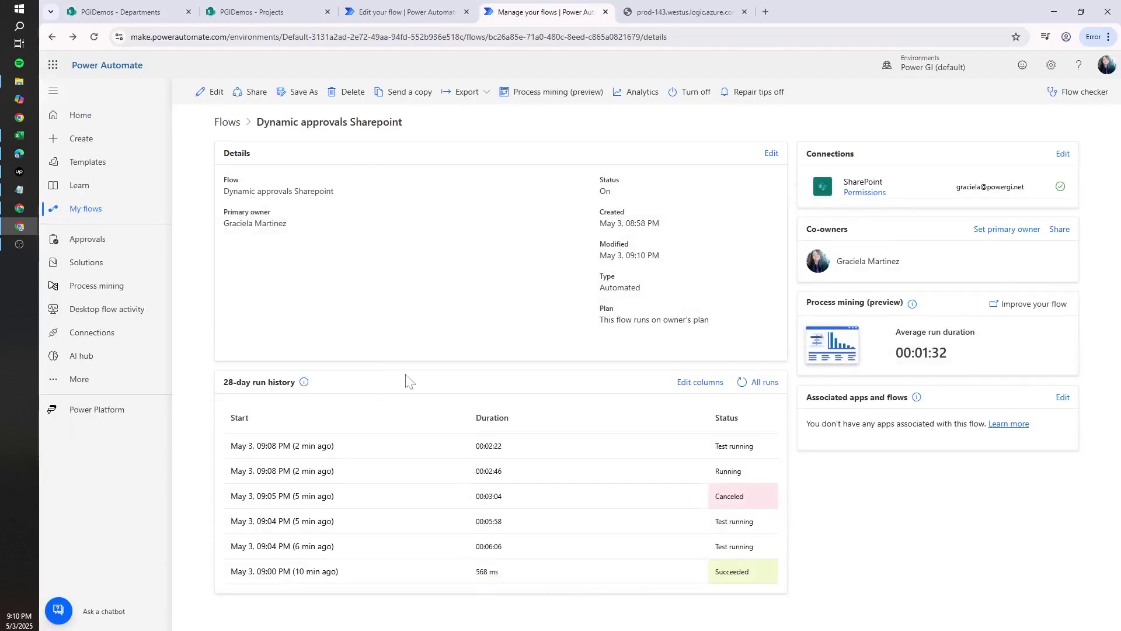
pyautogui.click(743, 383)
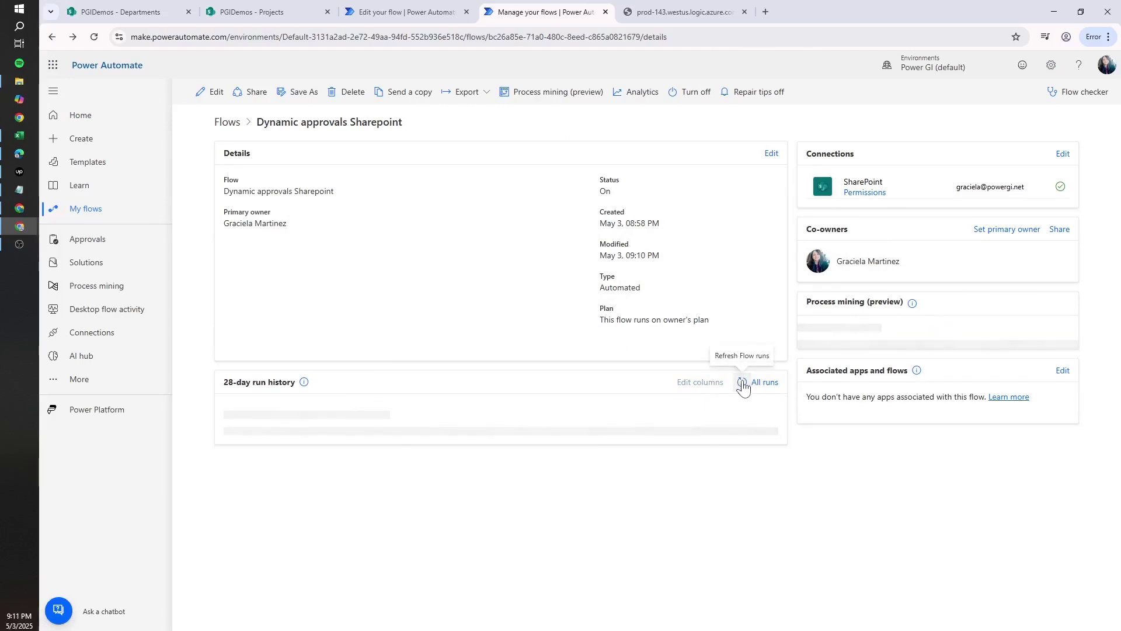
pyautogui.click(745, 13)
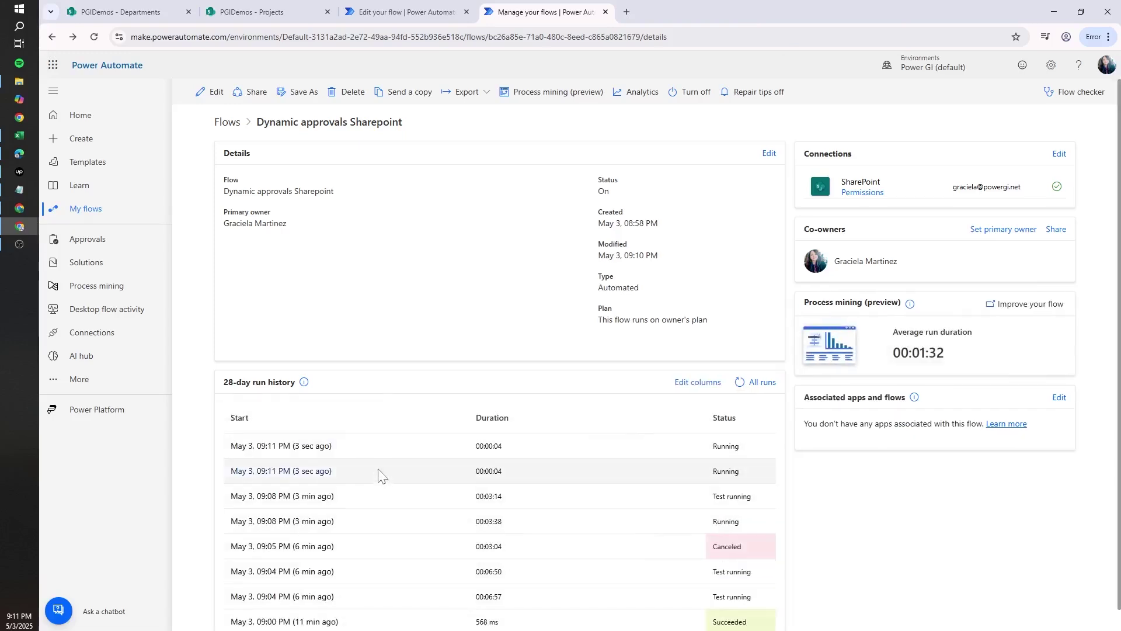
# Add the Title column to the flow's 28-day run history and save the column selection.
pyautogui.click(681, 388)
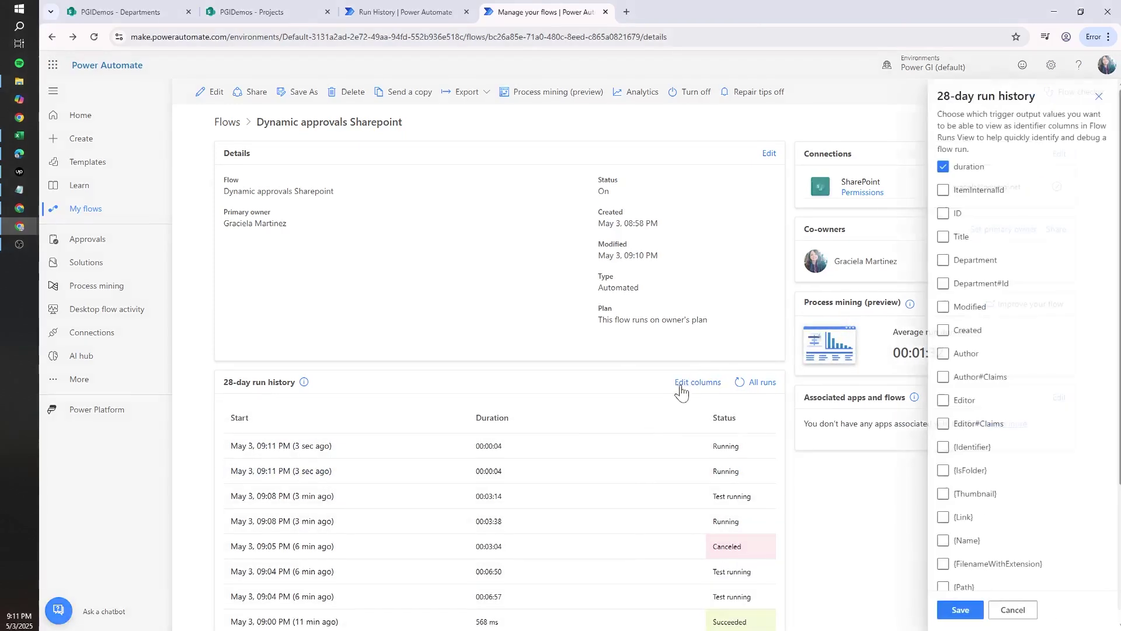
pyautogui.click(953, 244)
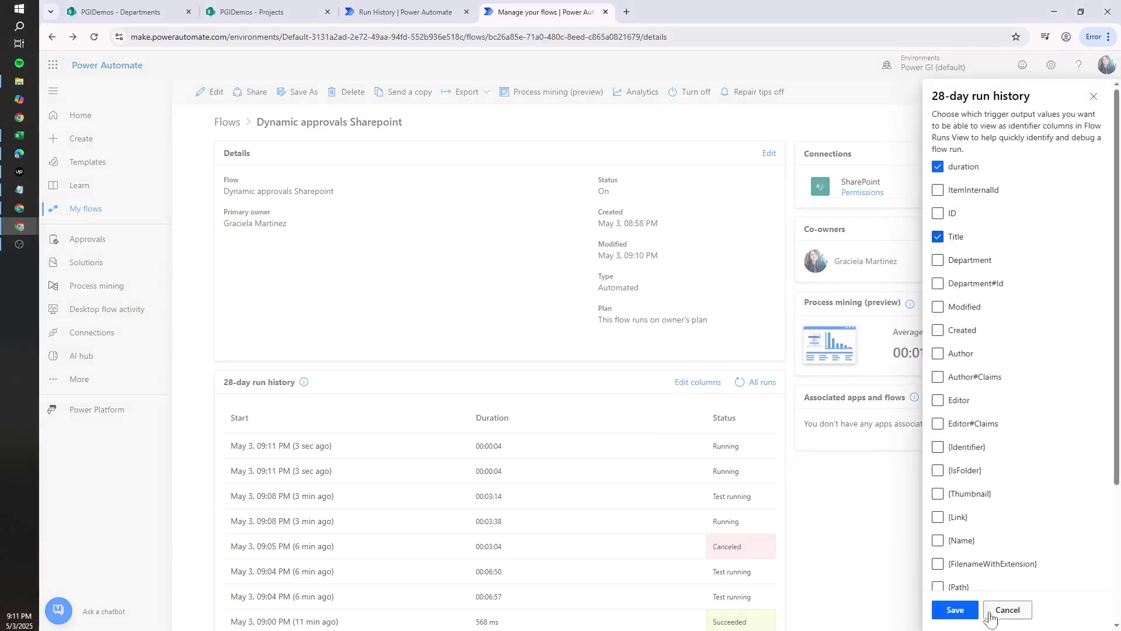
pyautogui.click(955, 610)
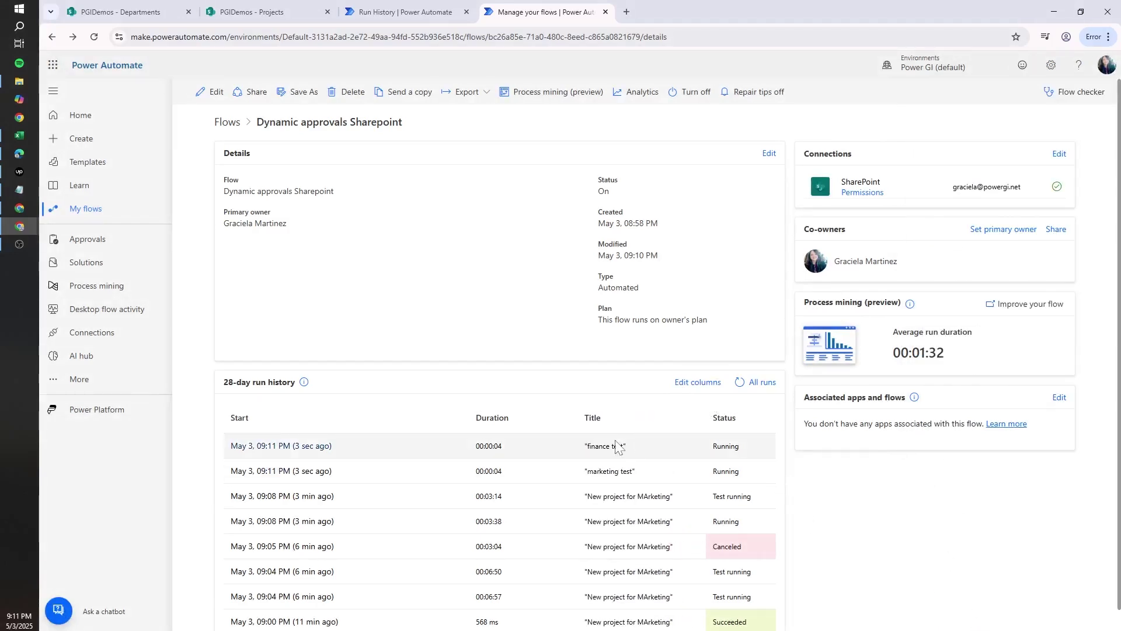
# Open the "marketing test" and "finance test" runs in separate new browser tabs and show the marketing run.
pyautogui.rightClick(325, 479)
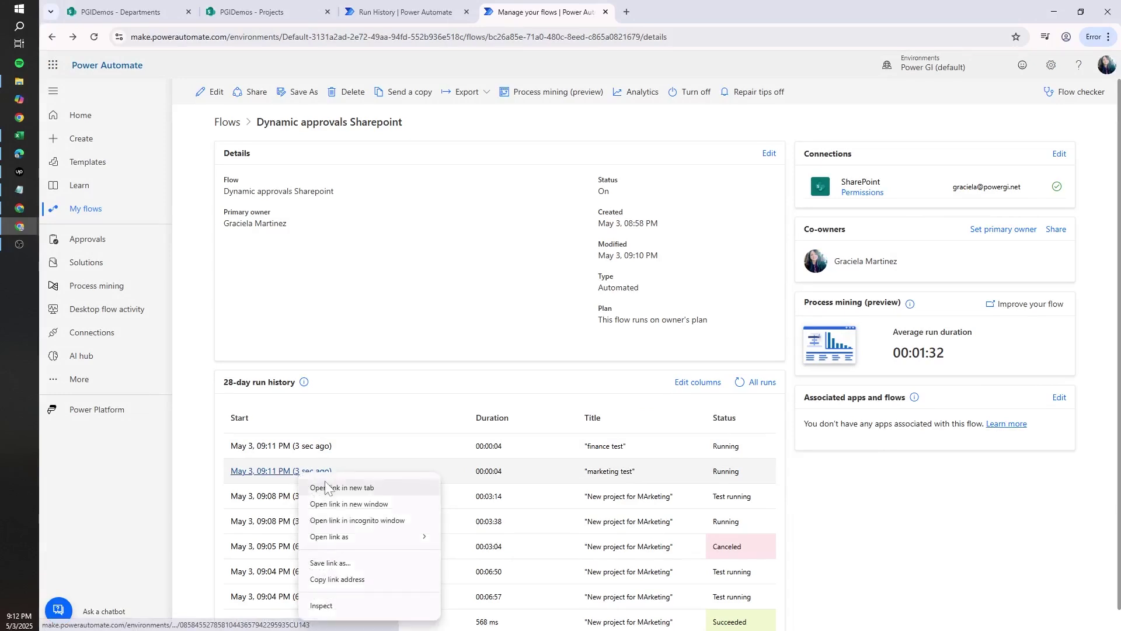
pyautogui.click(327, 487)
pyautogui.rightClick(319, 453)
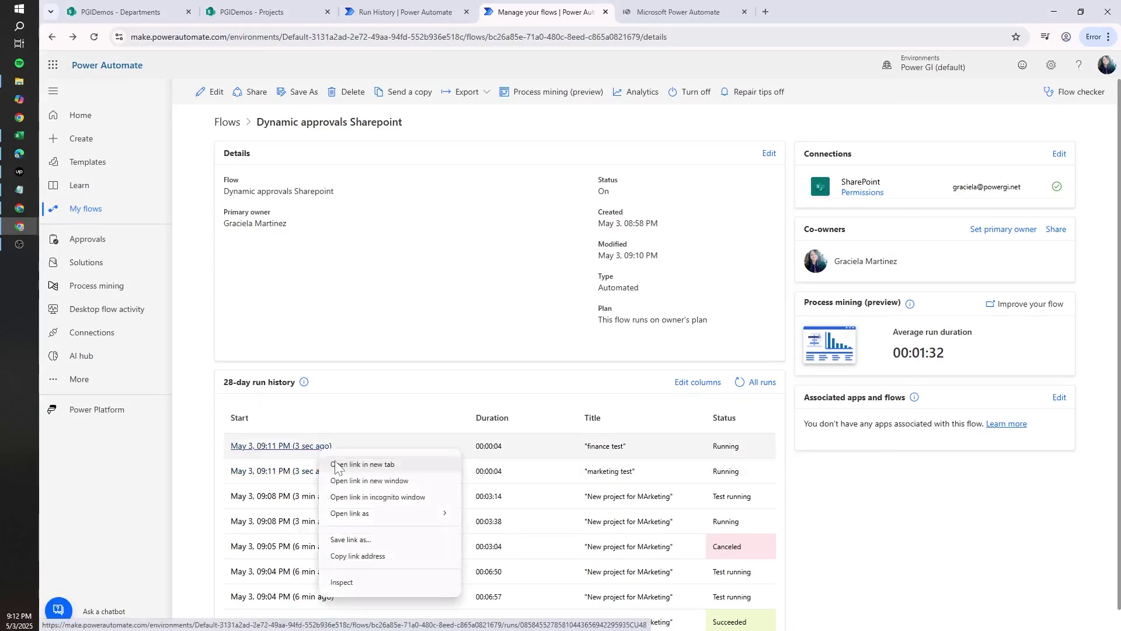
pyautogui.click(329, 461)
pyautogui.click(718, 4)
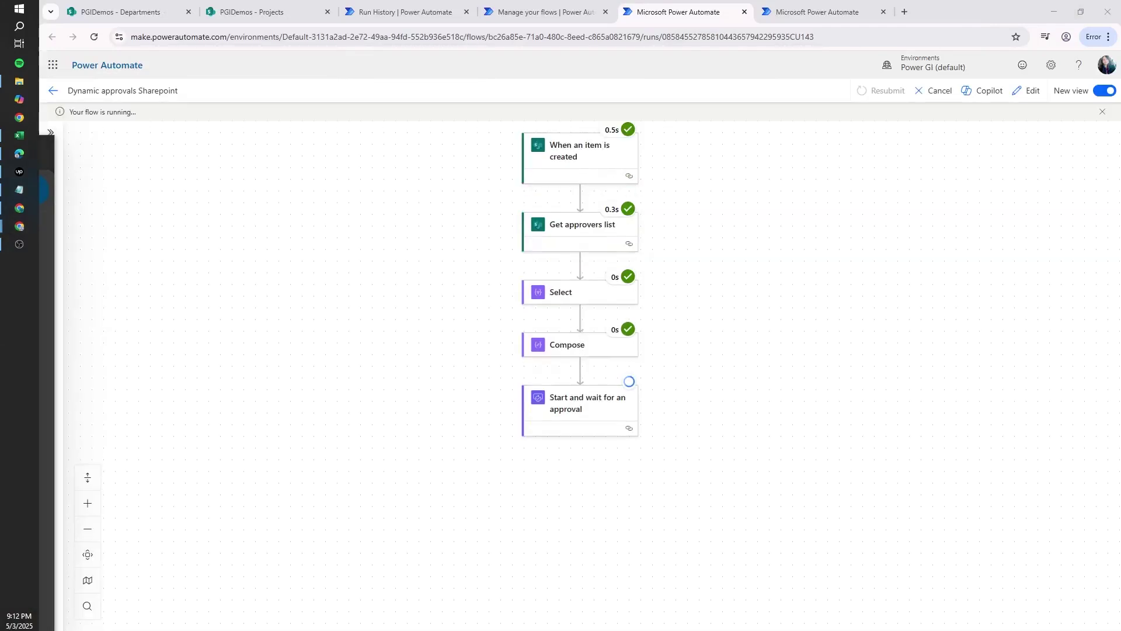
# Examine the marketing run's results for the approval, Get approvers list, Select and Compose actions, checking the joined email addresses in Compose's Outputs.
pyautogui.click(571, 415)
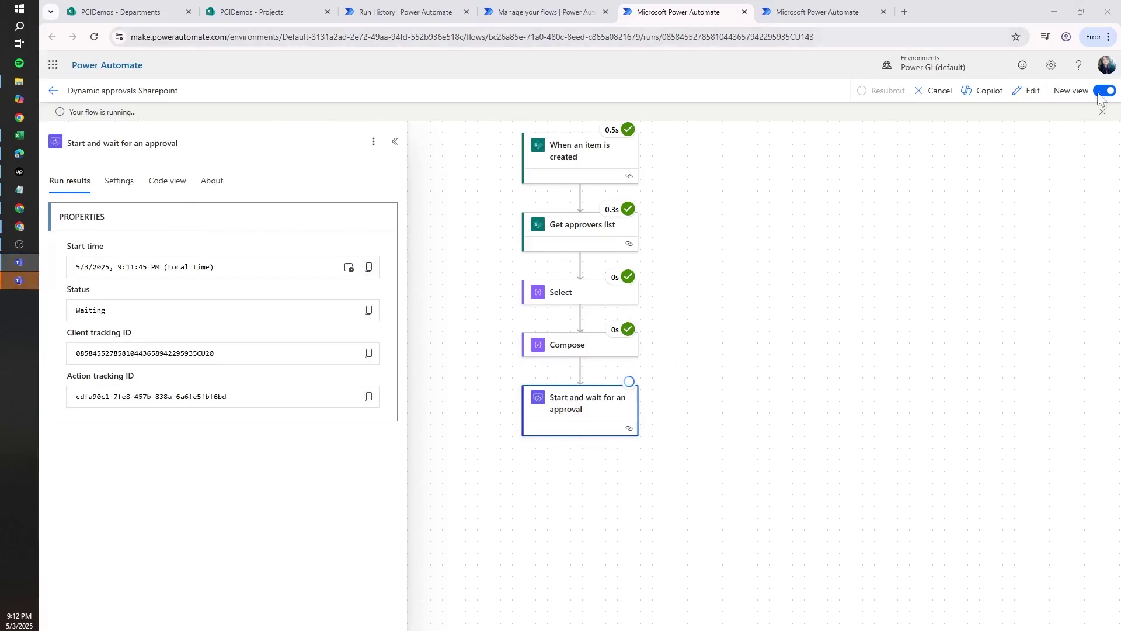
pyautogui.click(851, 6)
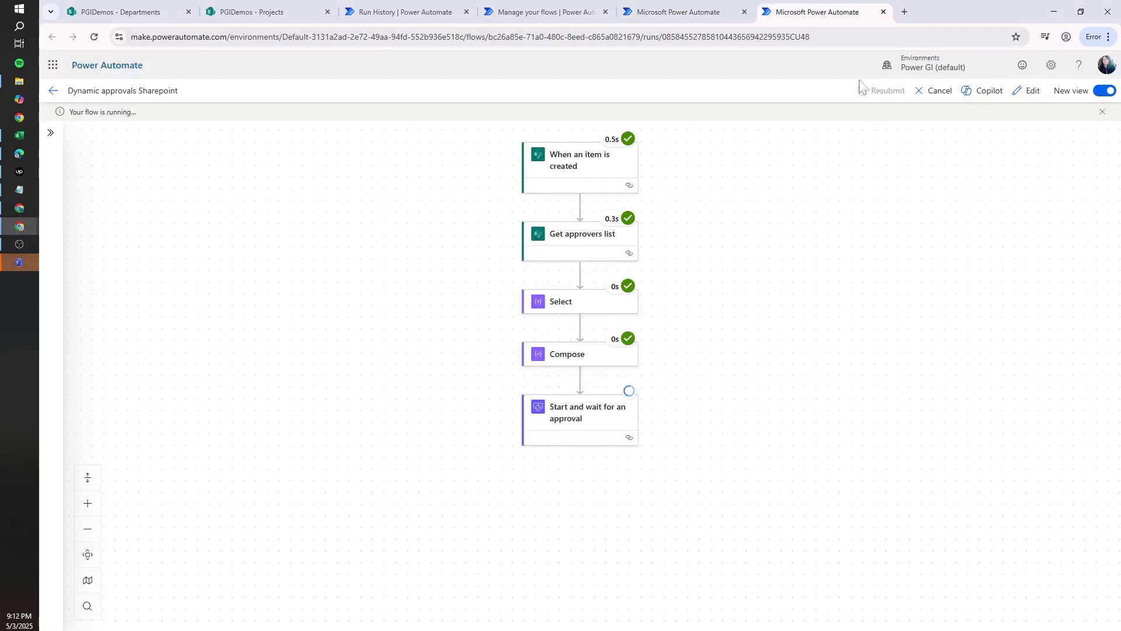
pyautogui.click(691, 6)
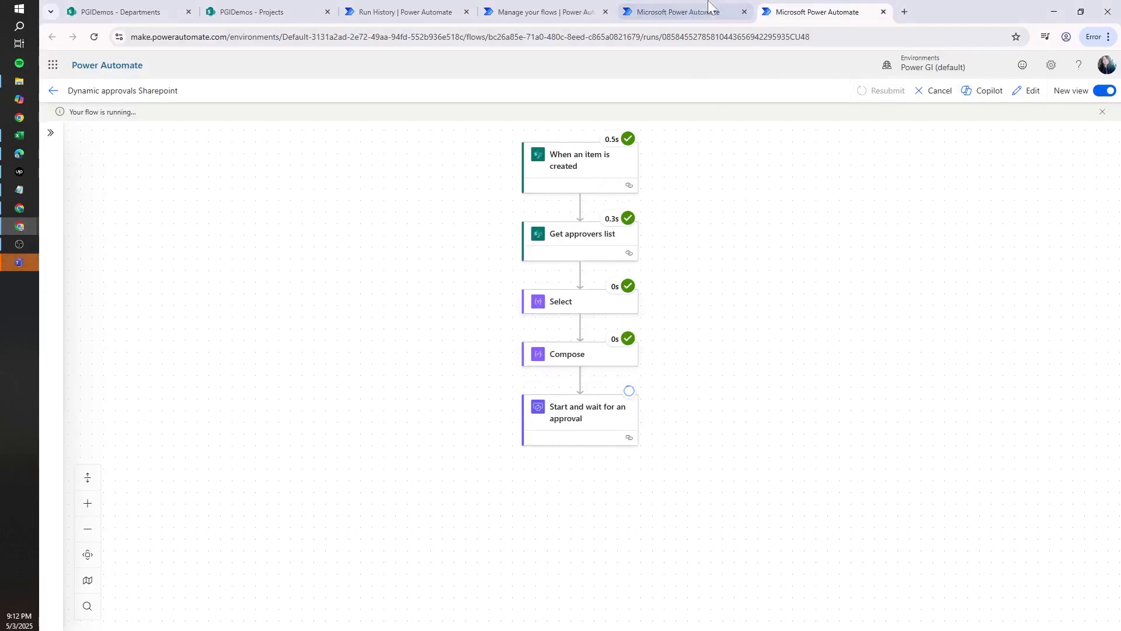
pyautogui.click(579, 348)
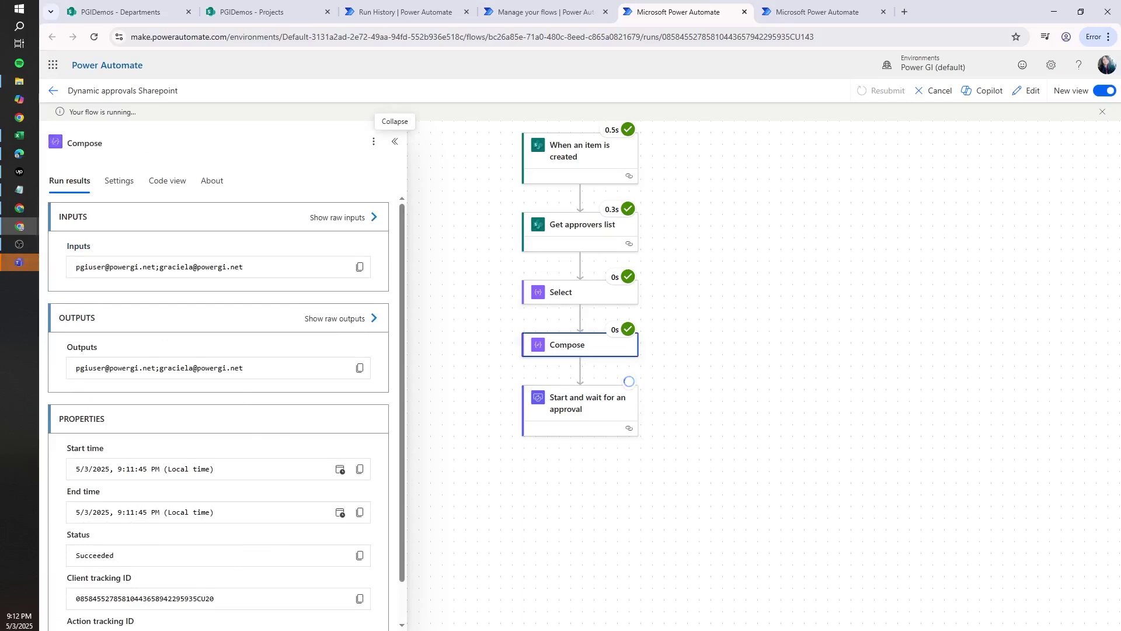
pyautogui.click(604, 233)
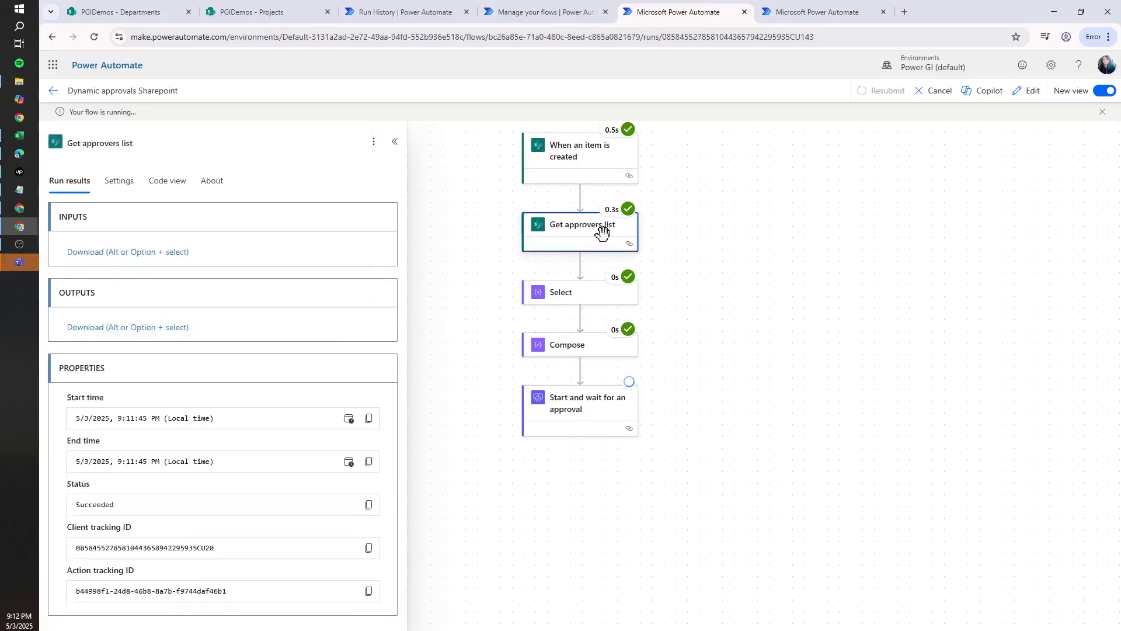
pyautogui.click(587, 301)
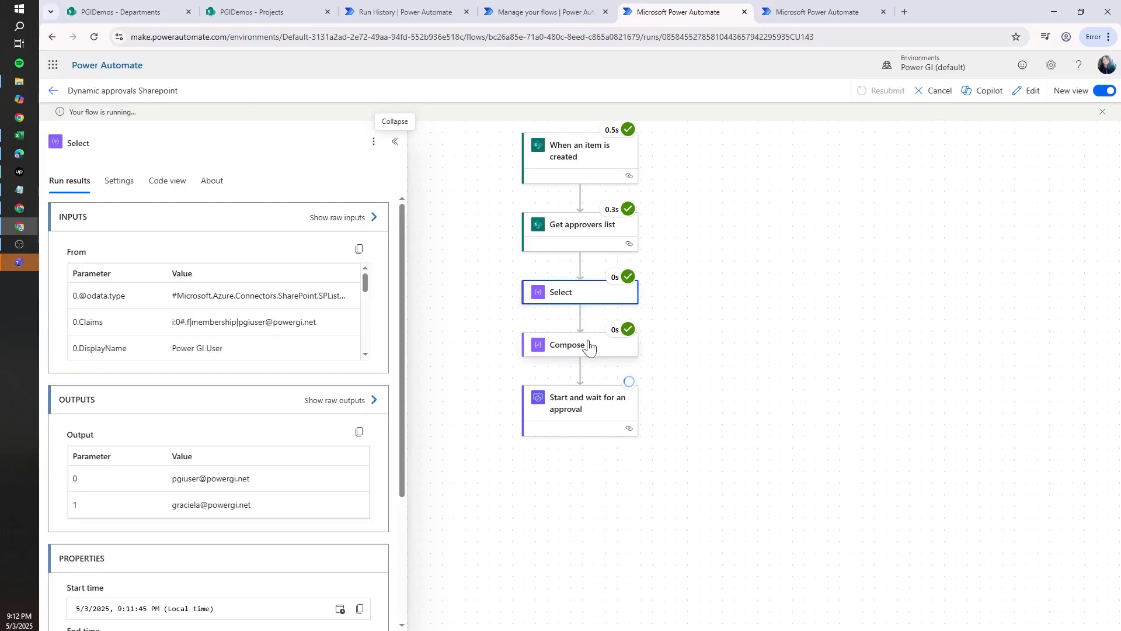
pyautogui.click(584, 350)
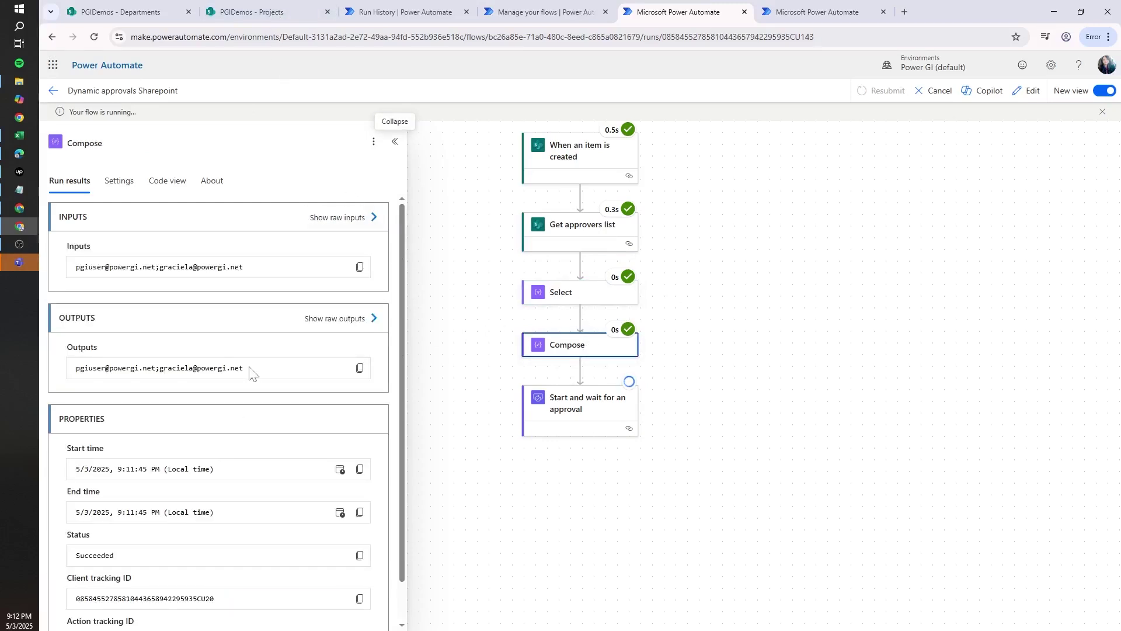
pyautogui.moveTo(250, 372); pyautogui.dragTo(58, 366)
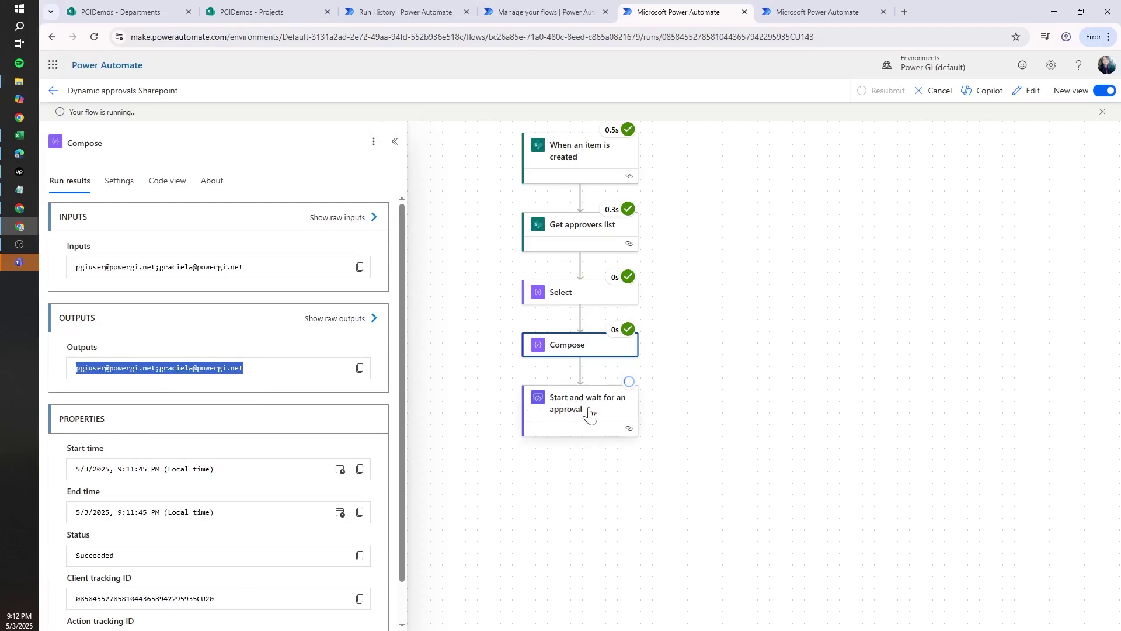
# Examine the Compose action's Outputs in the finance run and compare them with the approvers in the SharePoint Departments list.
pyautogui.click(810, 4)
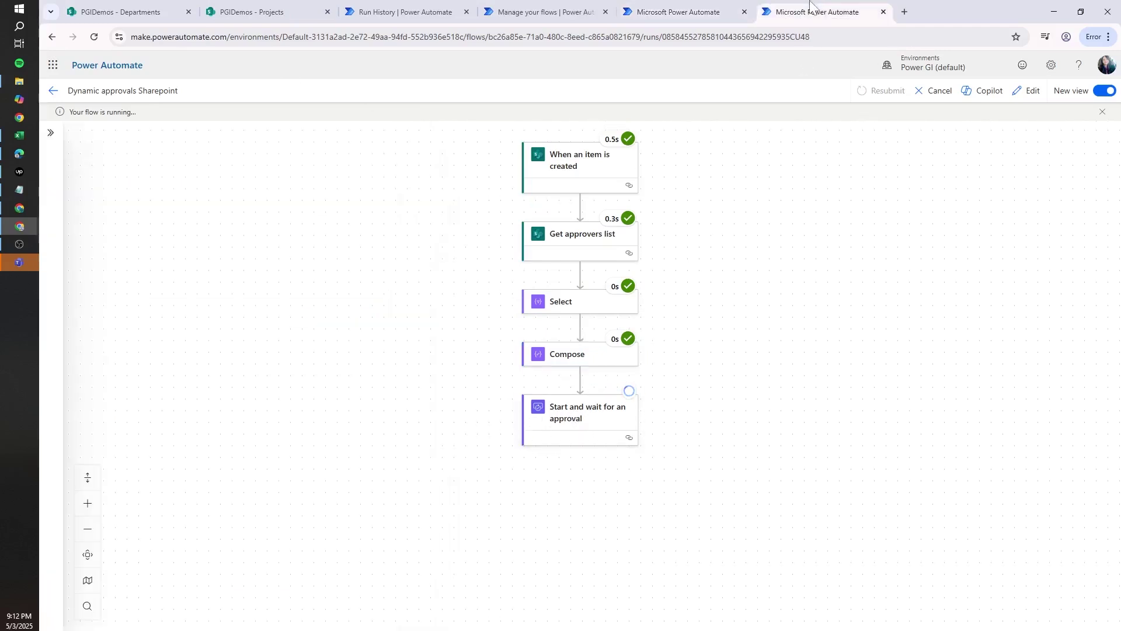
pyautogui.click(594, 415)
pyautogui.click(592, 354)
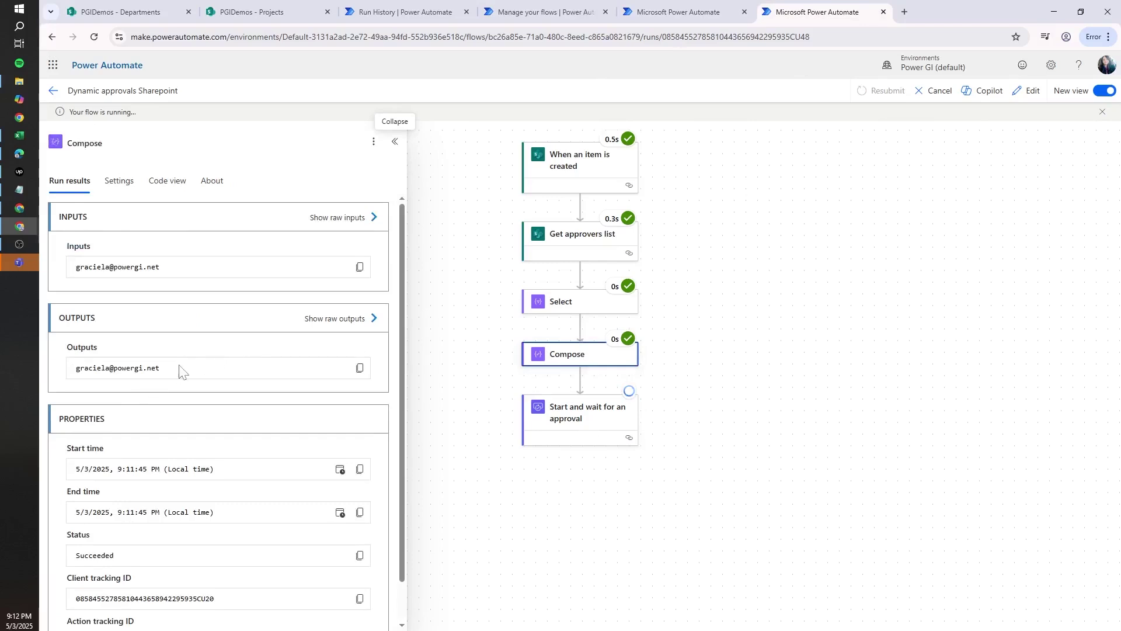
pyautogui.moveTo(180, 370); pyautogui.dragTo(58, 372)
pyautogui.hotkey('ctrl', '1')
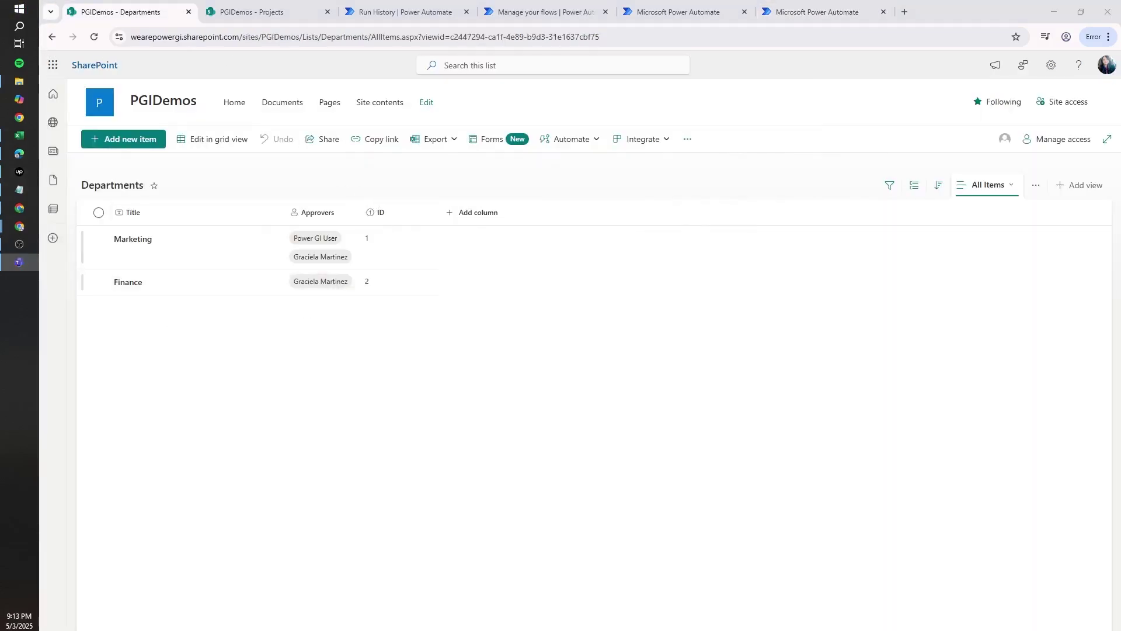
# Switch to Teams and check the pending approvers on the approval requests for the finance test and marketing test projects.
pyautogui.click(19, 262)
pyautogui.moveTo(102, 184); pyautogui.dragTo(349, 146)
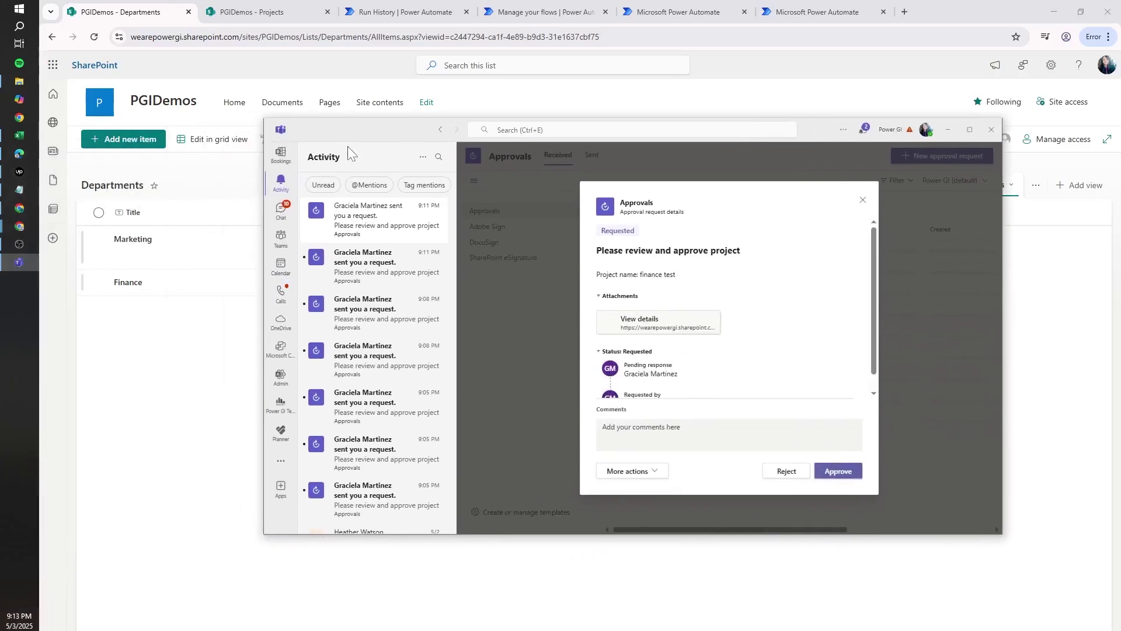
pyautogui.click(374, 265)
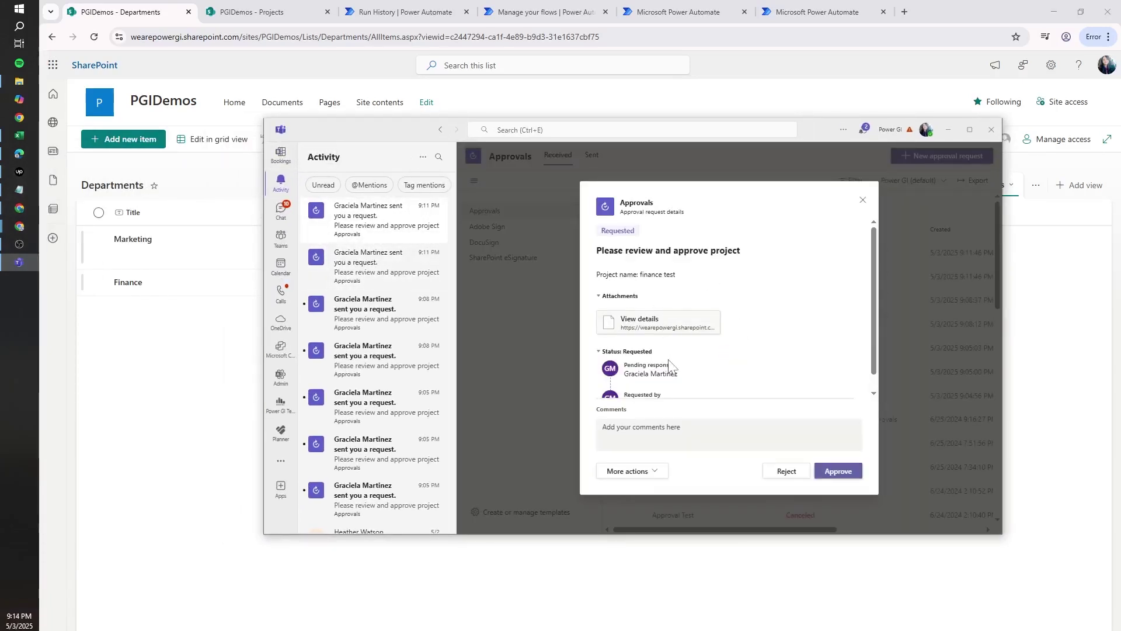
pyautogui.click(657, 325)
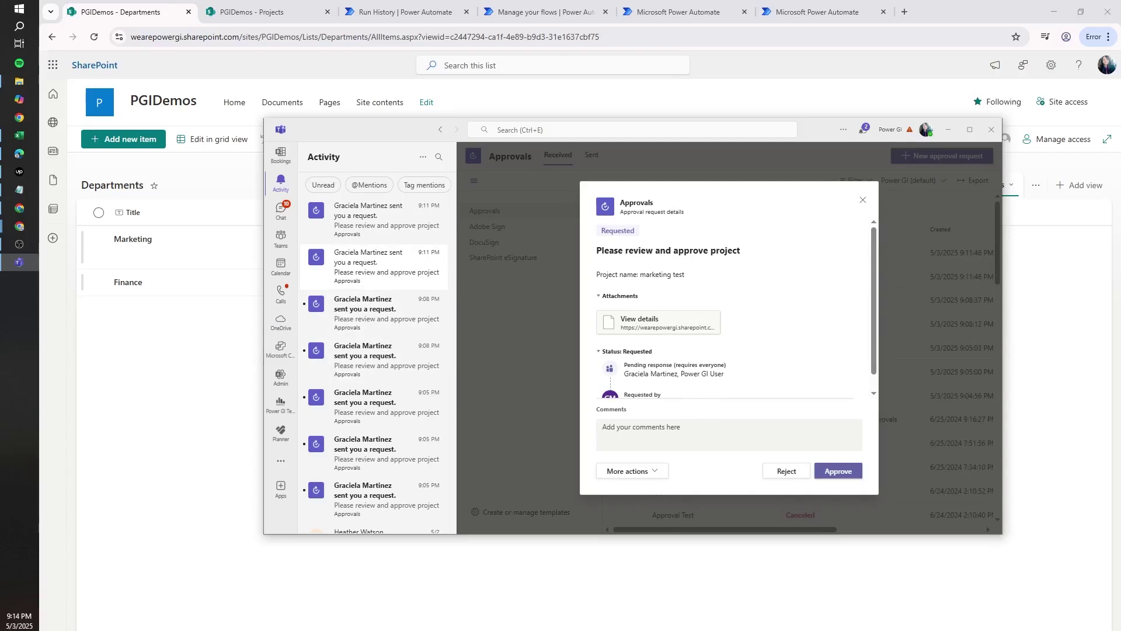
# Examine the pending approvers and requester in the status section of the marketing test approval request.
pyautogui.moveTo(727, 374); pyautogui.dragTo(624, 374)
pyautogui.click(832, 370)
pyautogui.scroll(-1, 875, 324)
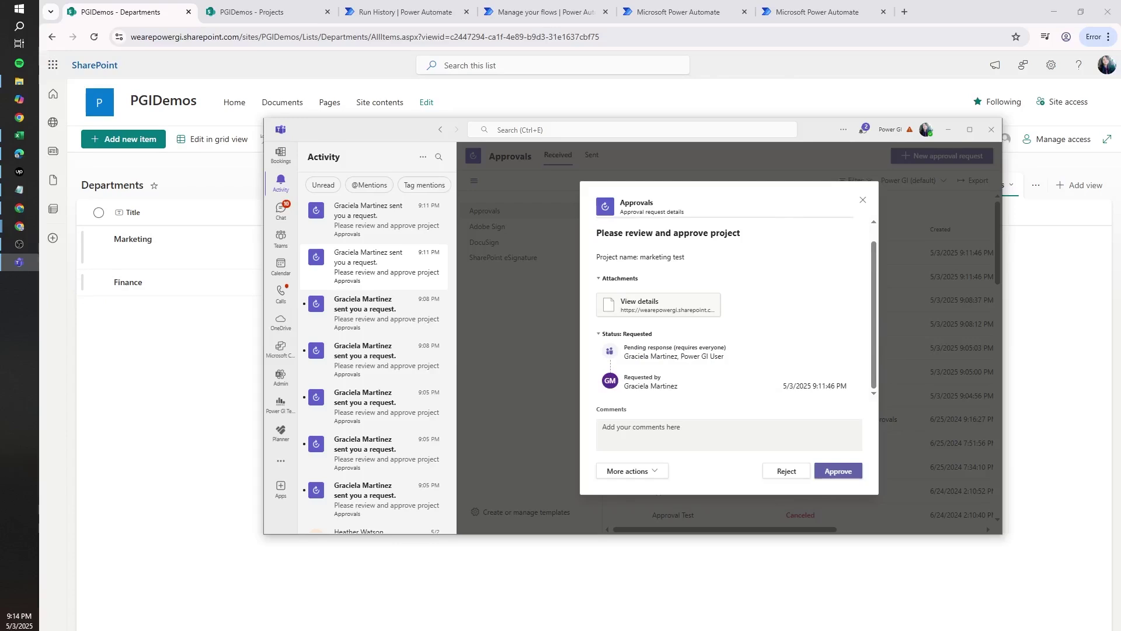
# Switch to the second approver's Outlook inbox, open the newest approval email and check which project name it shows.
pyautogui.click(19, 226)
pyautogui.moveTo(300, 267); pyautogui.dragTo(905, 146)
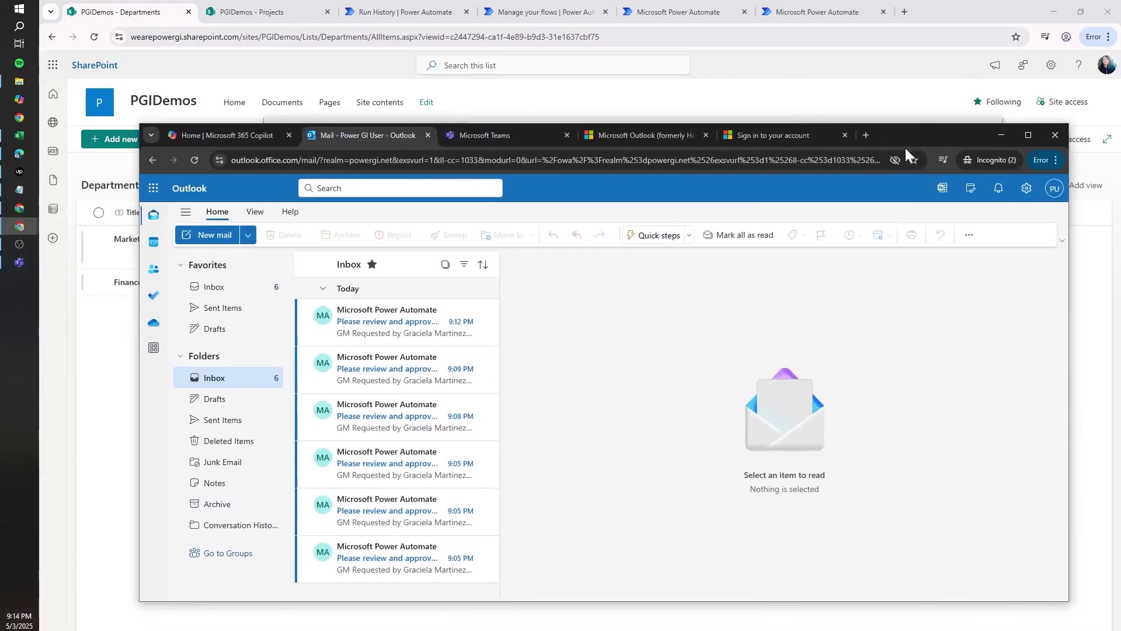
pyautogui.click(383, 331)
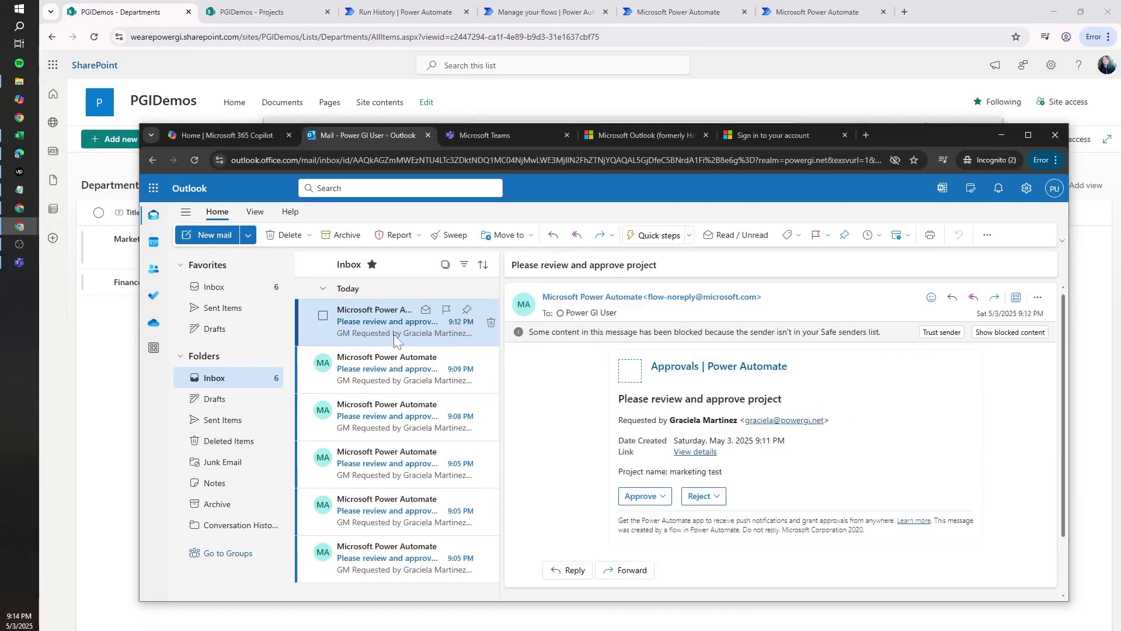
pyautogui.doubleClick(690, 472)
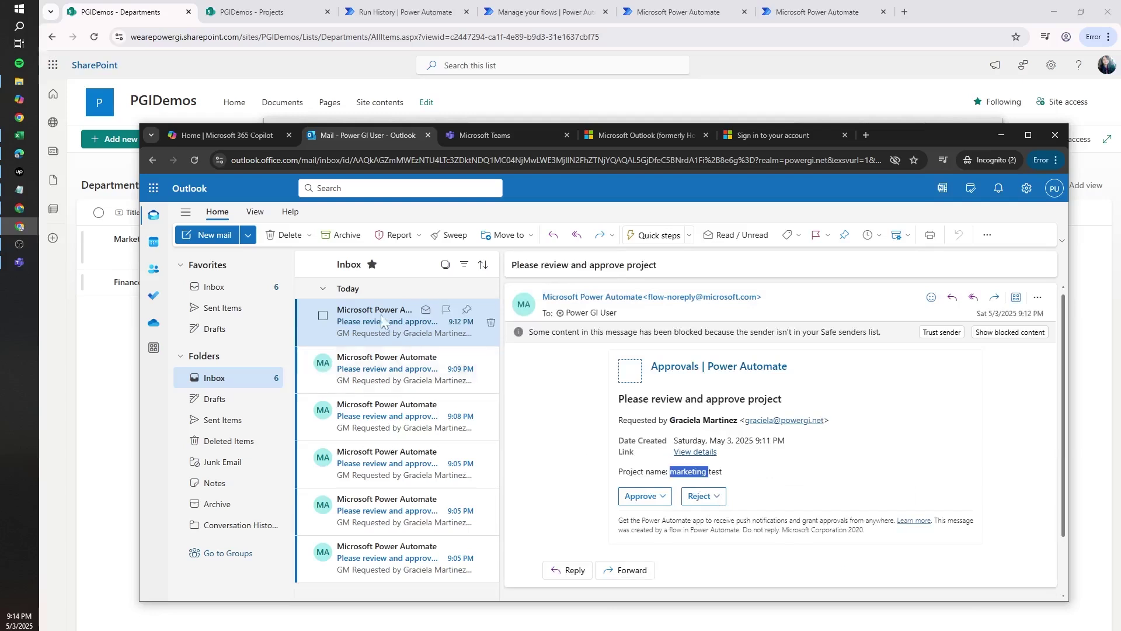
# Compare the SharePoint Departments list's approvers with the approval flow in the Power Automate editor, ending on the Departments list.
pyautogui.click(107, 5)
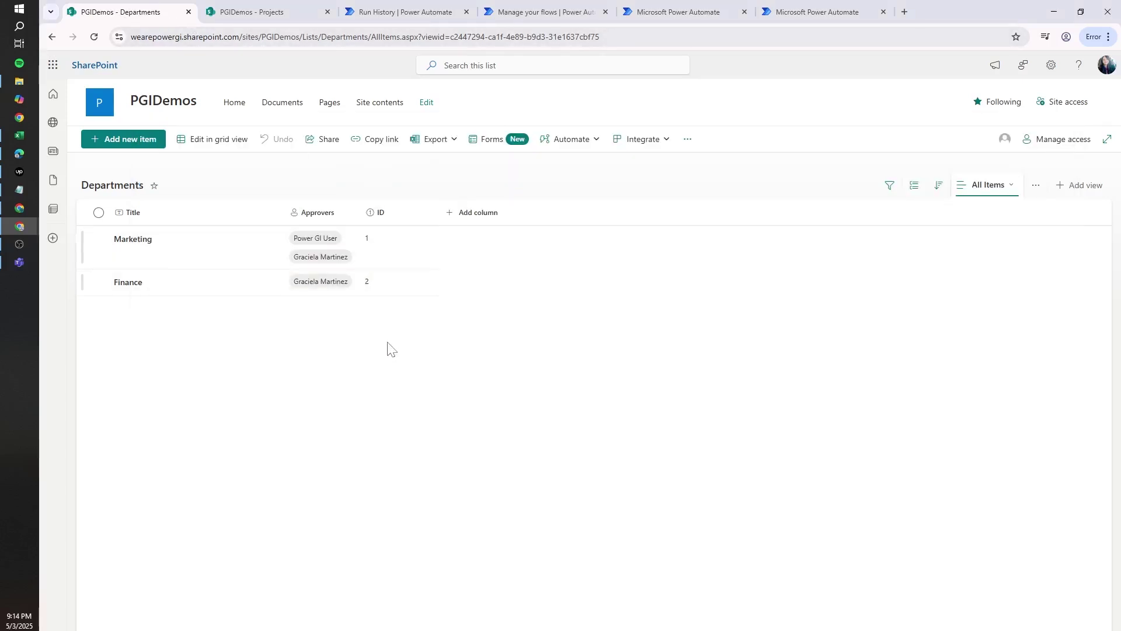
pyautogui.hotkey('ctrl', '3')
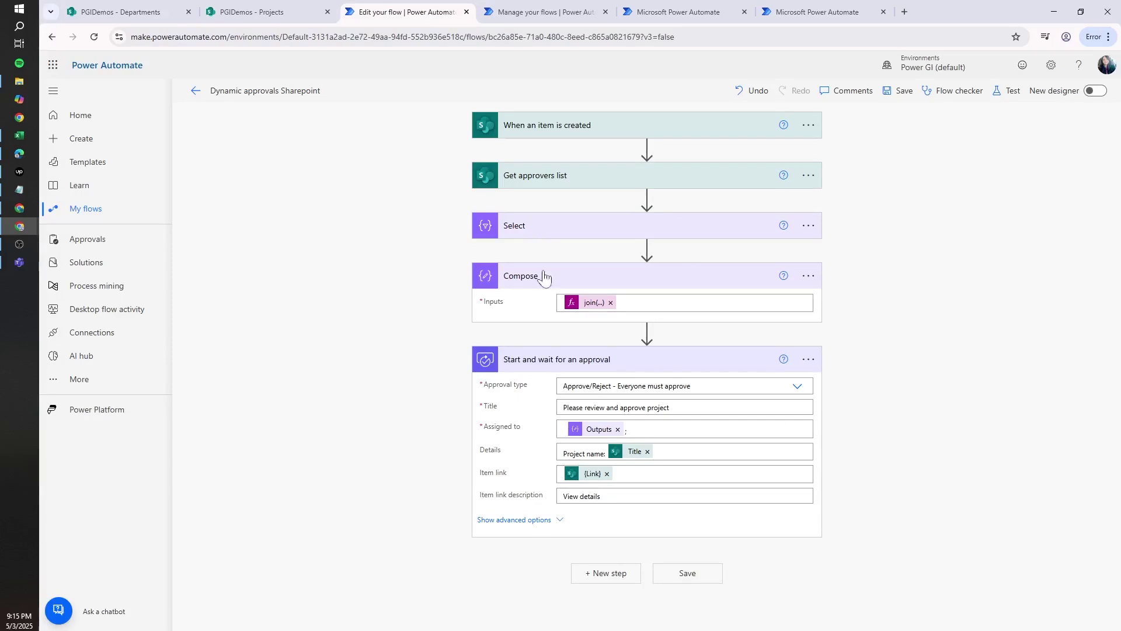
pyautogui.hotkey('ctrl', '1')
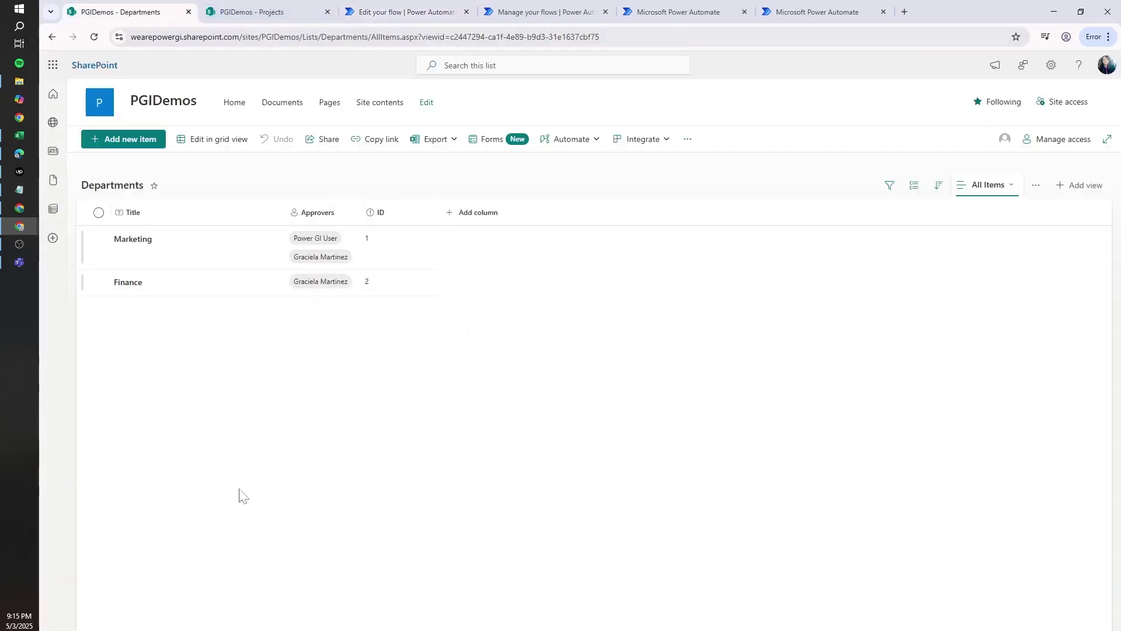